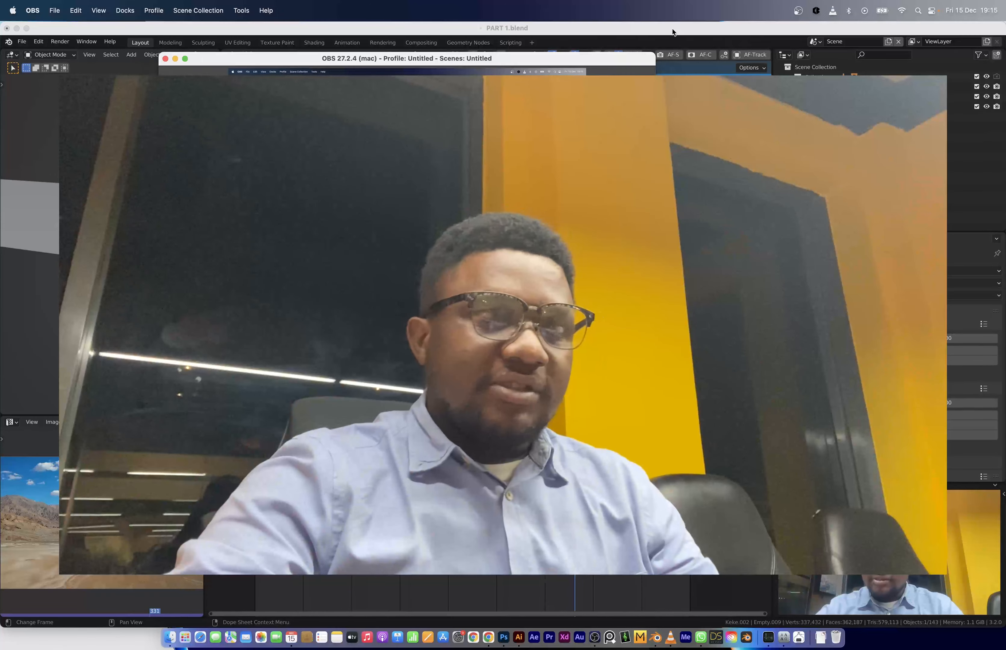
# Switch to Blender and play back the vehicle's animation from about frame 240.
pyautogui.click(673, 32)
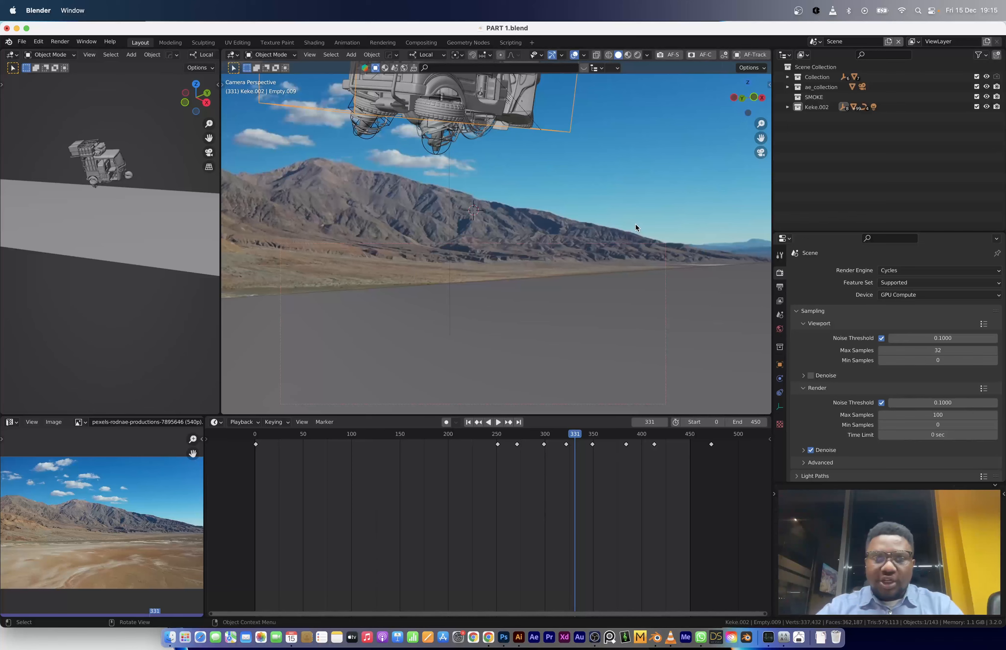
pyautogui.click(487, 439)
pyautogui.press('space')
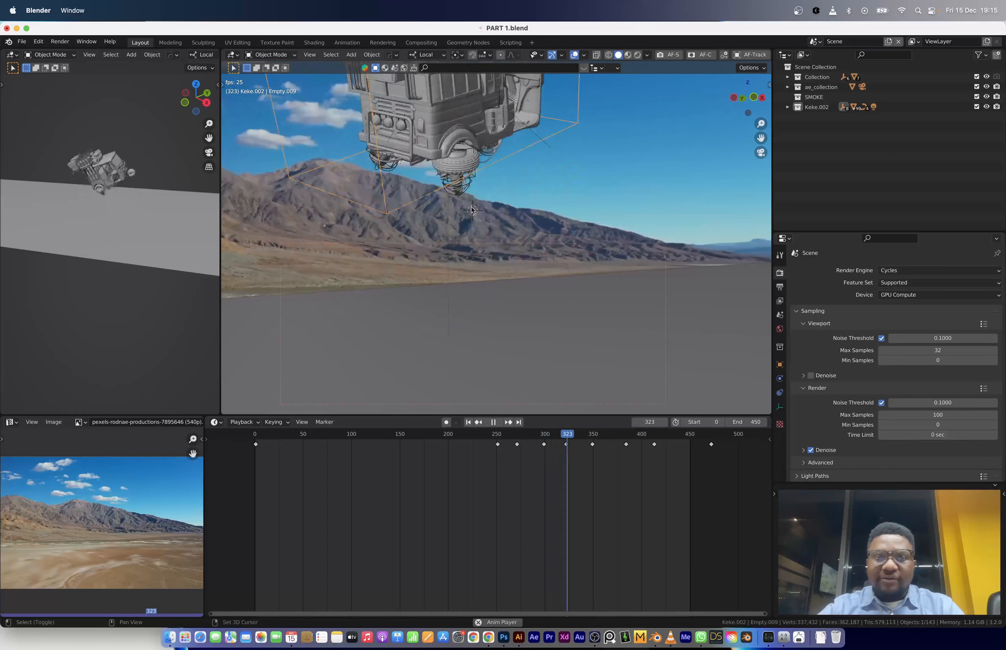
pyautogui.press('space')
# Show the camera viewport in Material Preview, replay the vehicle animation and go to frame 245.
pyautogui.press('z')
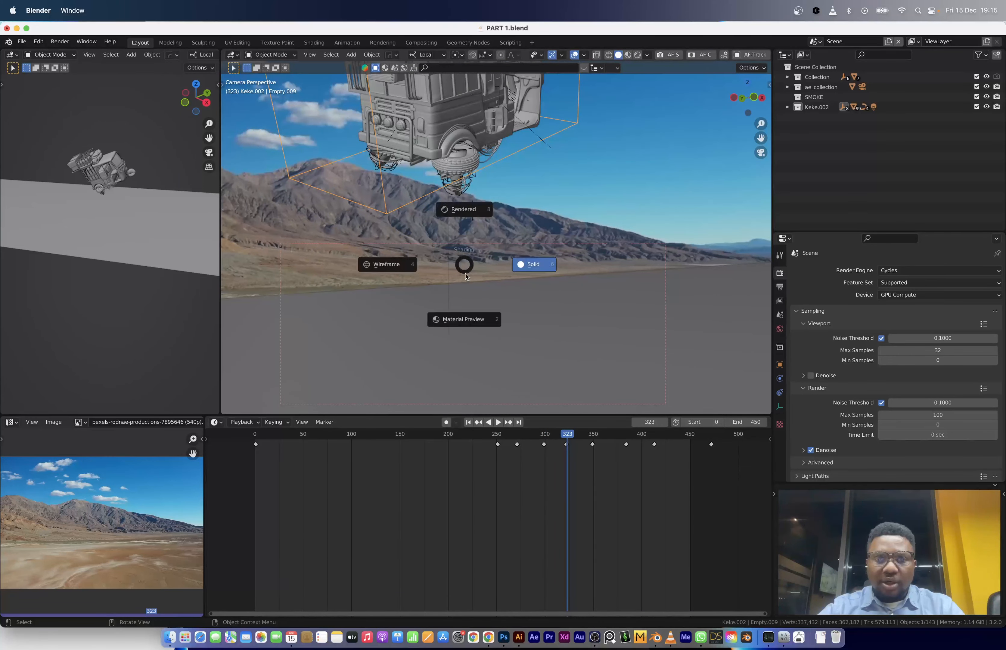
pyautogui.click(471, 318)
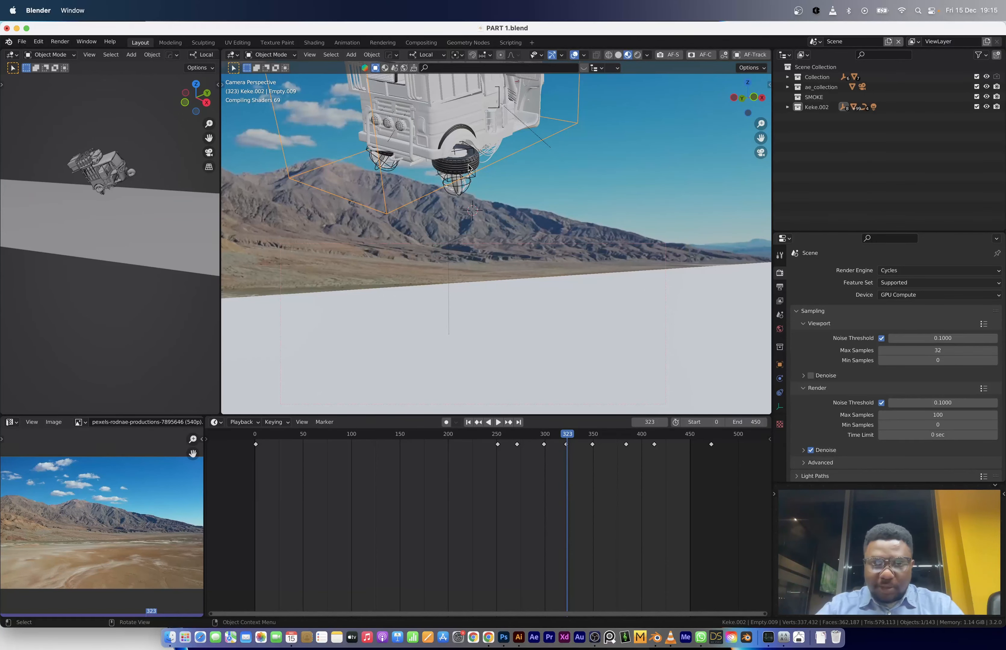
pyautogui.press('space')
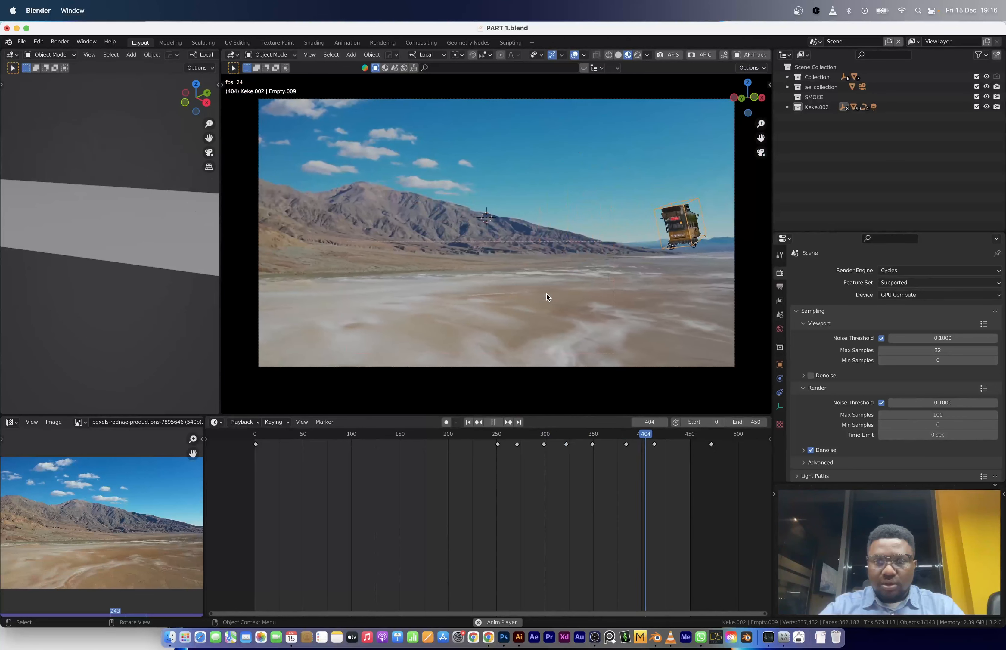
pyautogui.press('space')
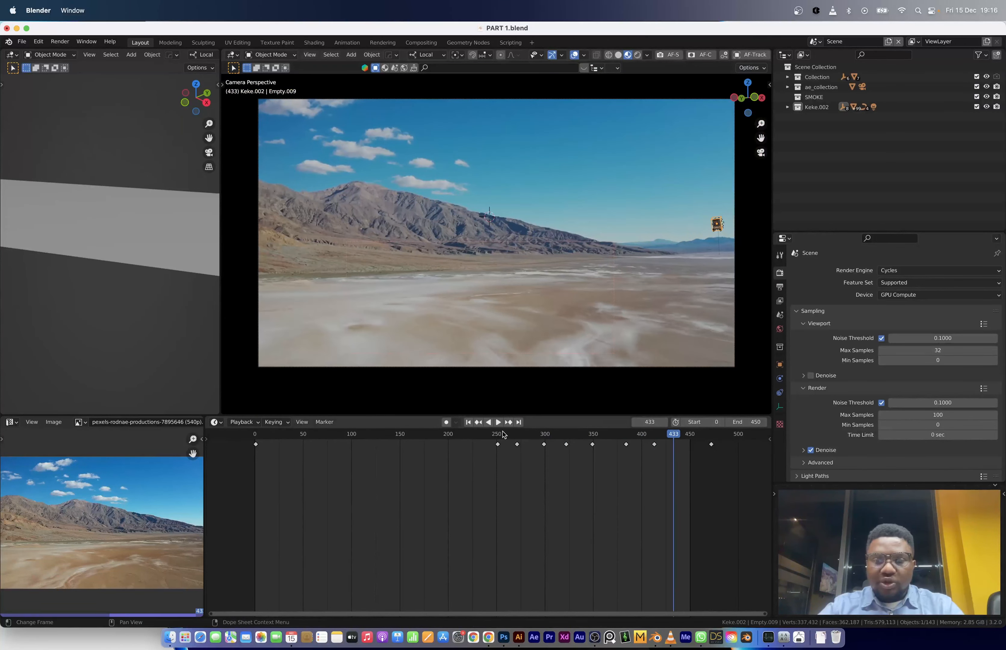
pyautogui.moveTo(503, 434); pyautogui.dragTo(493, 436)
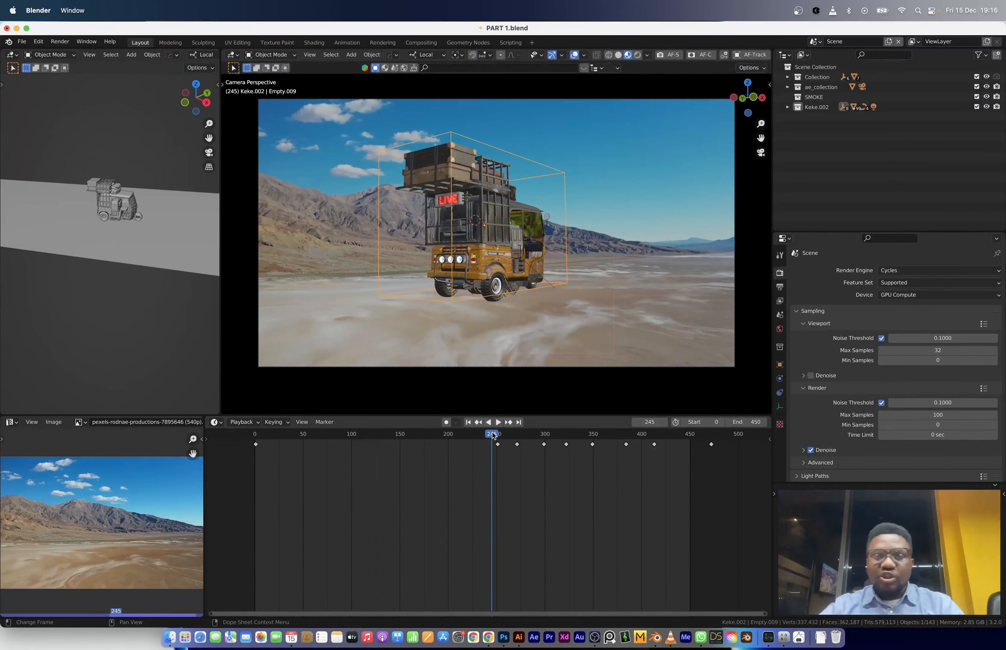
pyautogui.scroll(3, 521, 222)
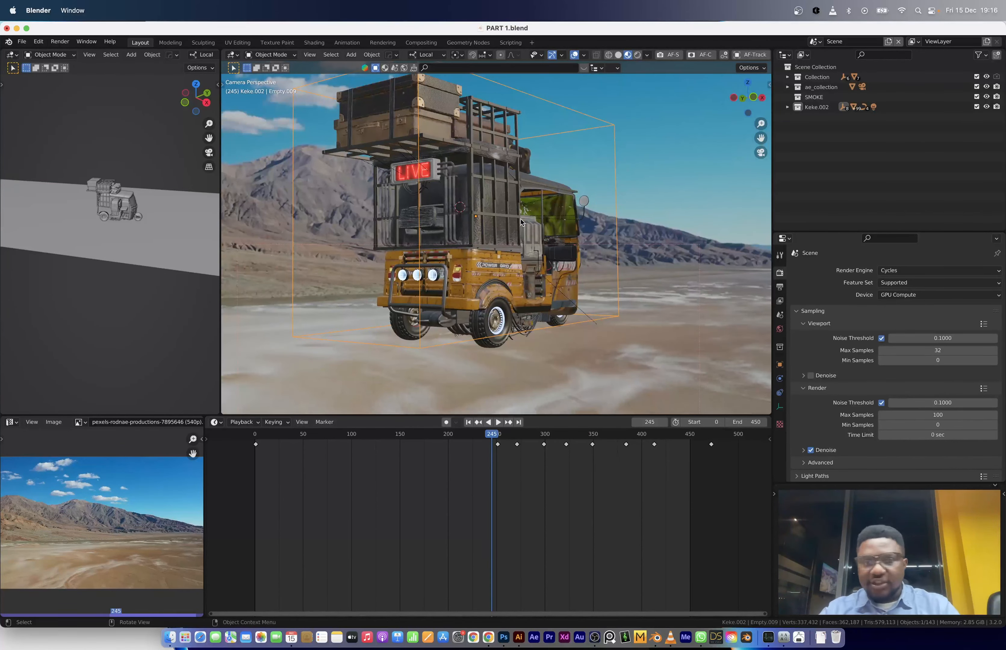
# Add a cylinder mesh and flatten it along its local Z axis.
pyautogui.hotkey('shift', 'a')
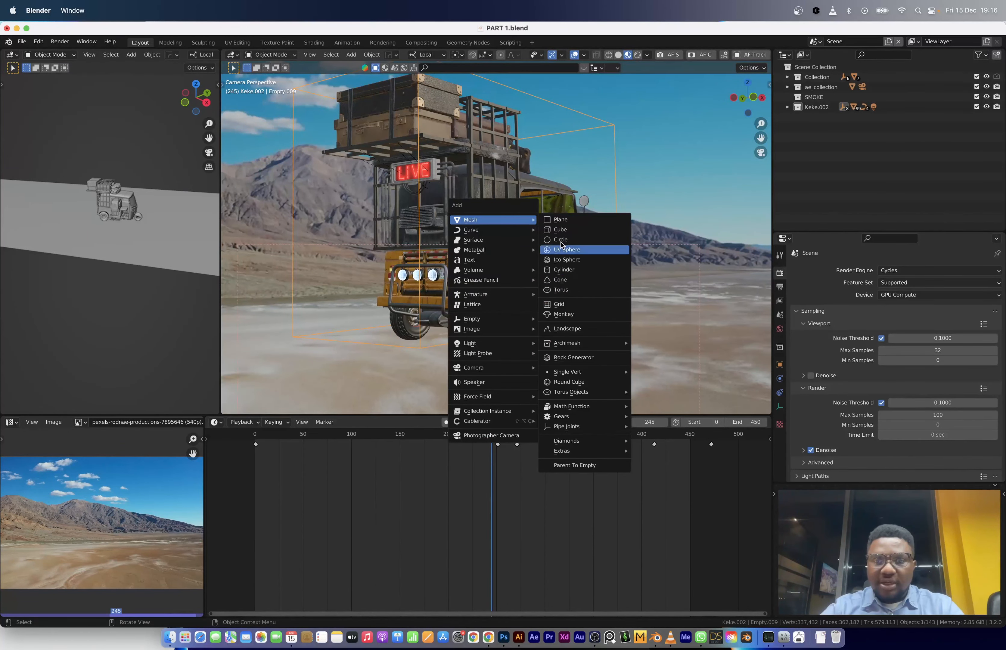
pyautogui.hotkey('shift', 'a')
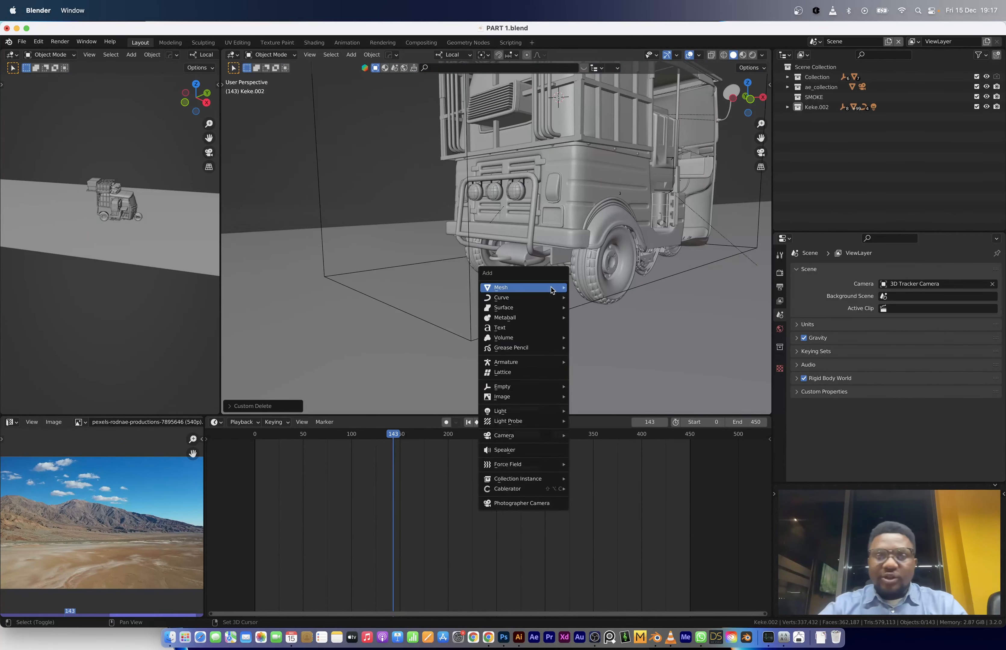
pyautogui.moveTo(557, 290)
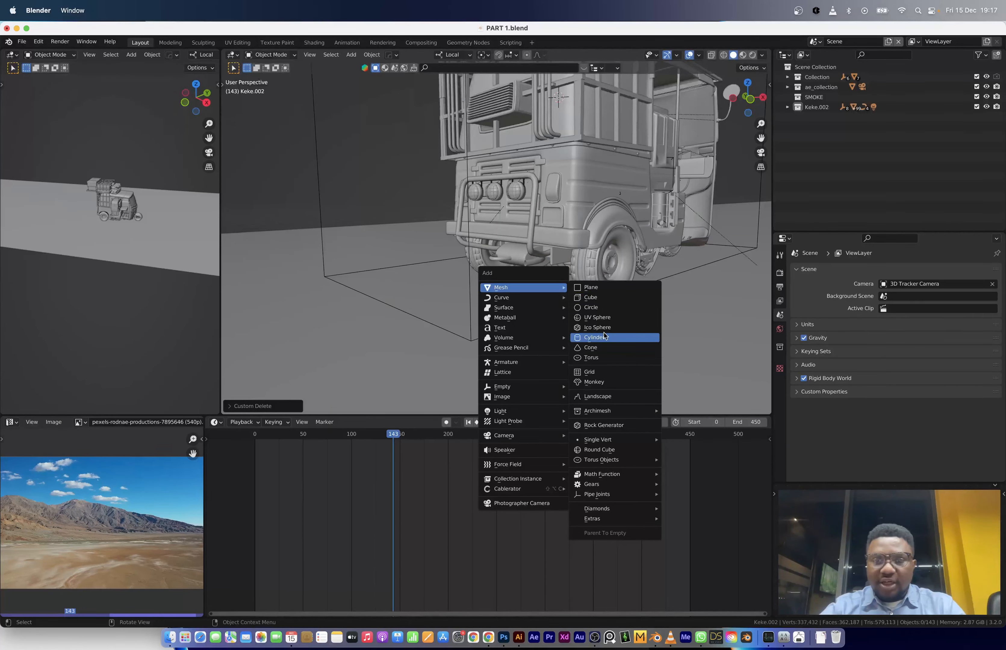
pyautogui.click(607, 337)
pyautogui.press('s')
pyautogui.press('z')
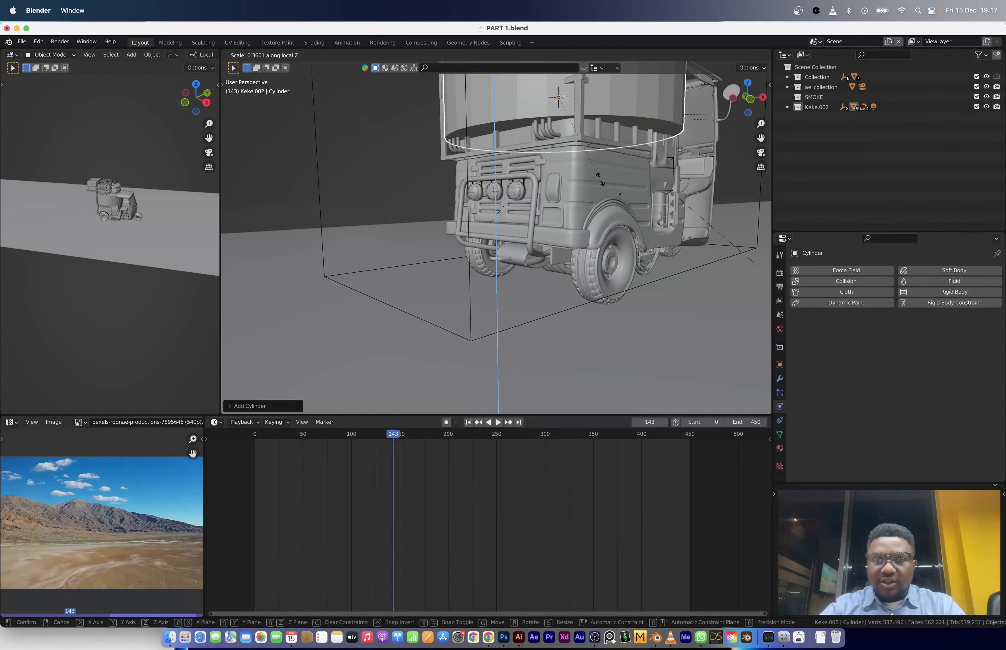
pyautogui.click(616, 171)
# Lower the cylinder about 1.52 m along Z to ground level and shrink it to fit beneath the vehicle's rear.
pyautogui.press('g')
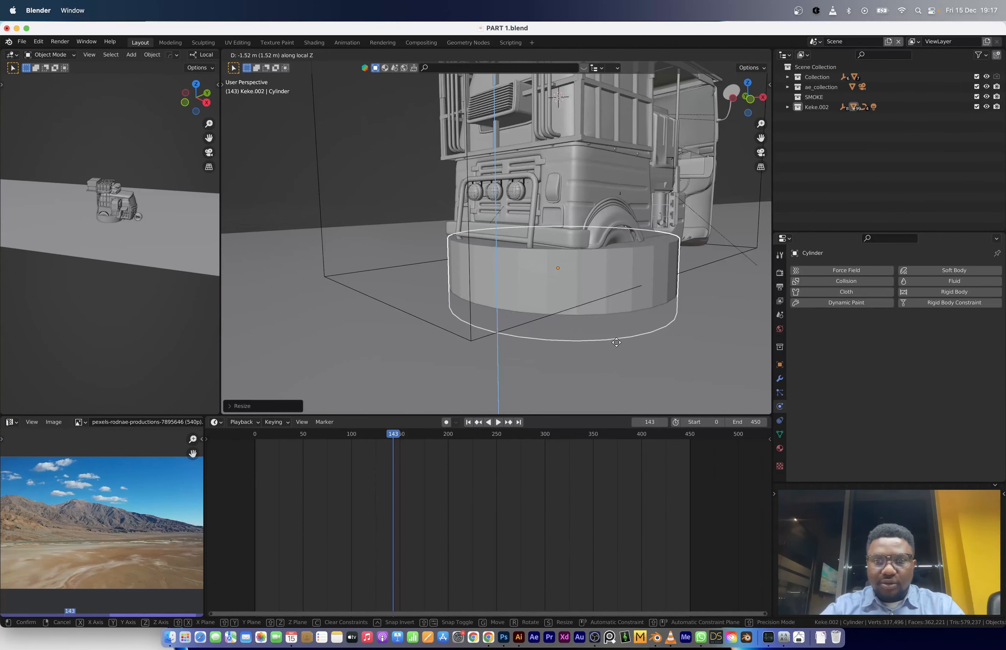
pyautogui.click(617, 342)
pyautogui.press('s')
pyautogui.press('z')
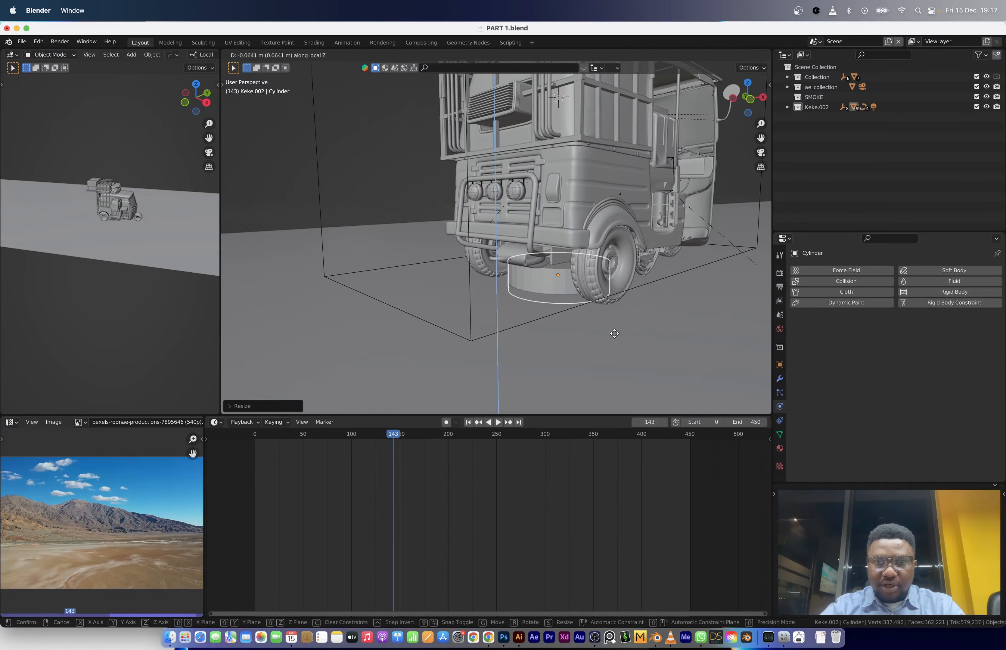
pyautogui.rightClick(616, 329)
# Delete the cylinder's top and bottom cap faces in Edit Mode so only its side wall is left.
pyautogui.press('Tab')
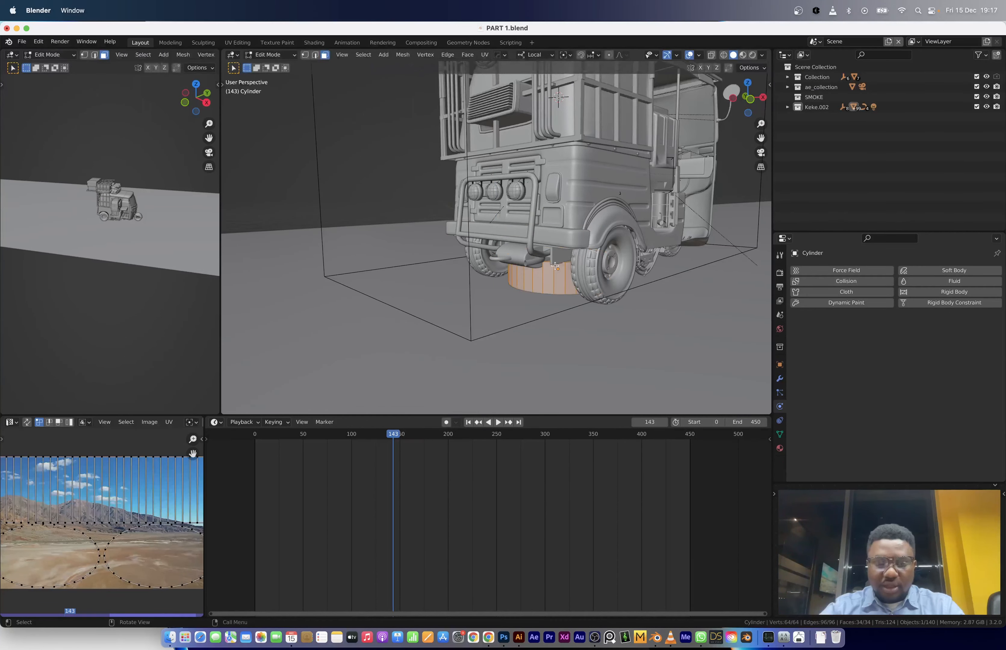
pyautogui.hotkey('alt', 'z')
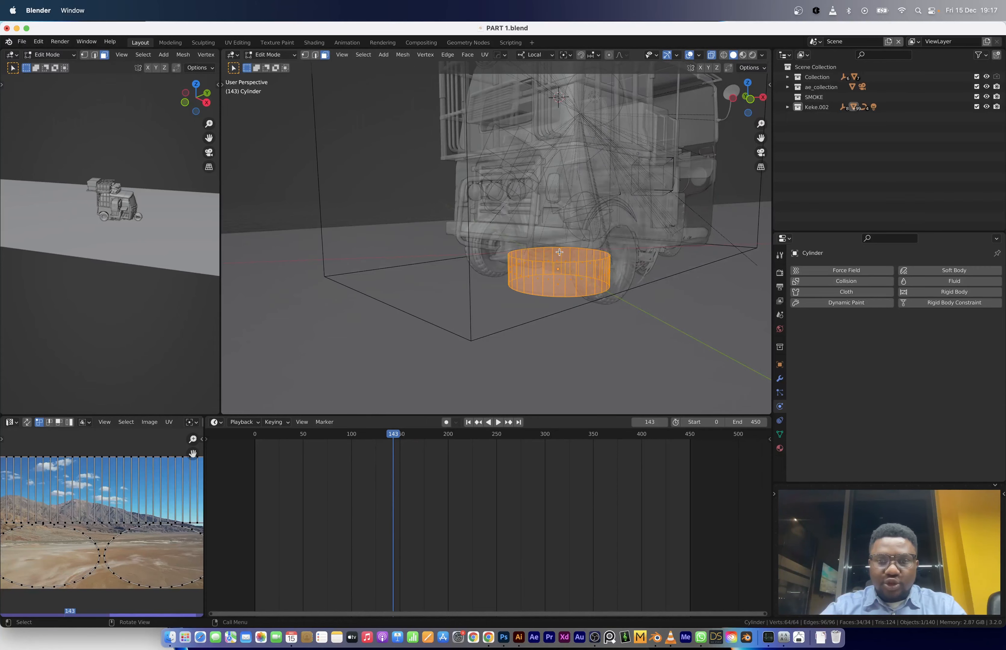
pyautogui.click(559, 253)
pyautogui.moveTo(560, 264); pyautogui.dragTo(559, 250, button='middle')
pyautogui.keyDown('shift'); pyautogui.click(560, 310); pyautogui.keyUp('shift')
pyautogui.press('x')
pyautogui.click(560, 311)
pyautogui.moveTo(560, 311); pyautogui.dragTo(584, 328, button='middle')
pyautogui.press('Tab')
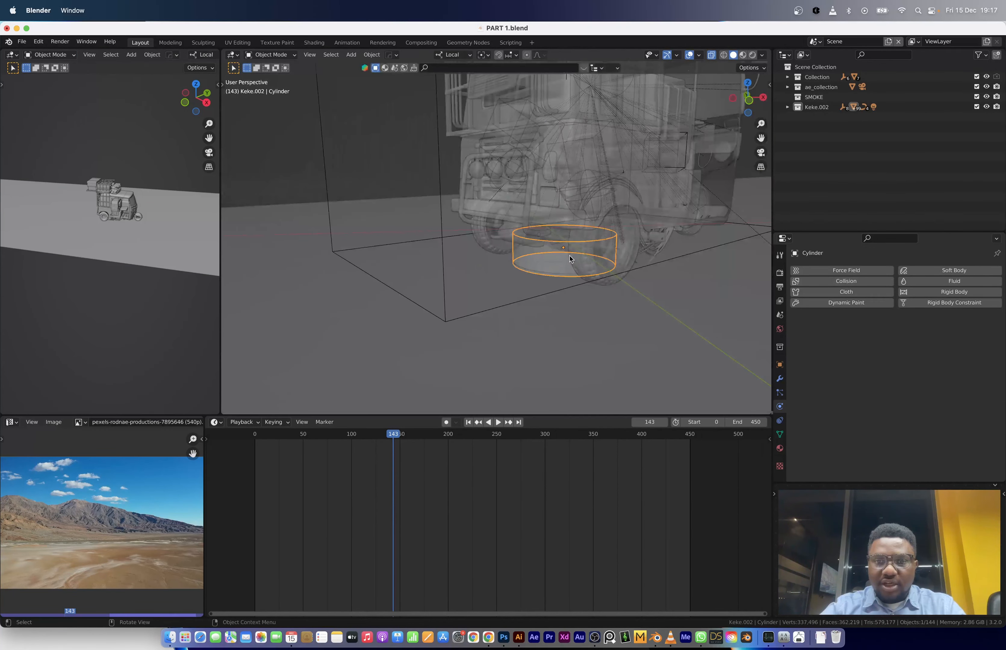
pyautogui.hotkey('alt', 'z')
# Shorten the open cylinder slightly along its local Z axis and shift it vertically to sit near the ground.
pyautogui.press('s')
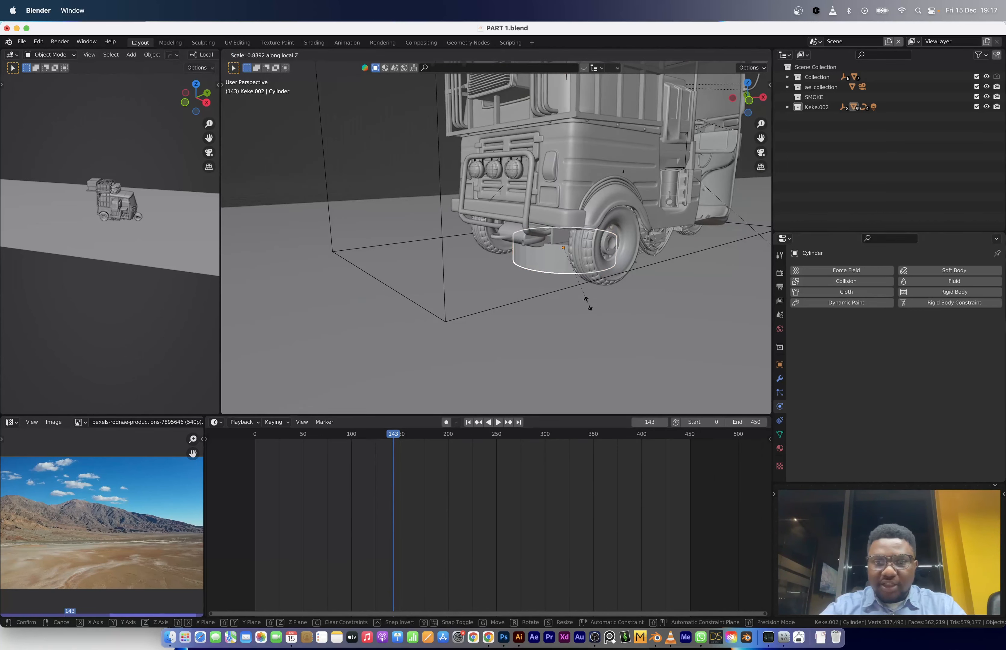
pyautogui.click(589, 306)
pyautogui.press('g')
pyautogui.press('z')
pyautogui.press('z')
pyautogui.click(588, 307)
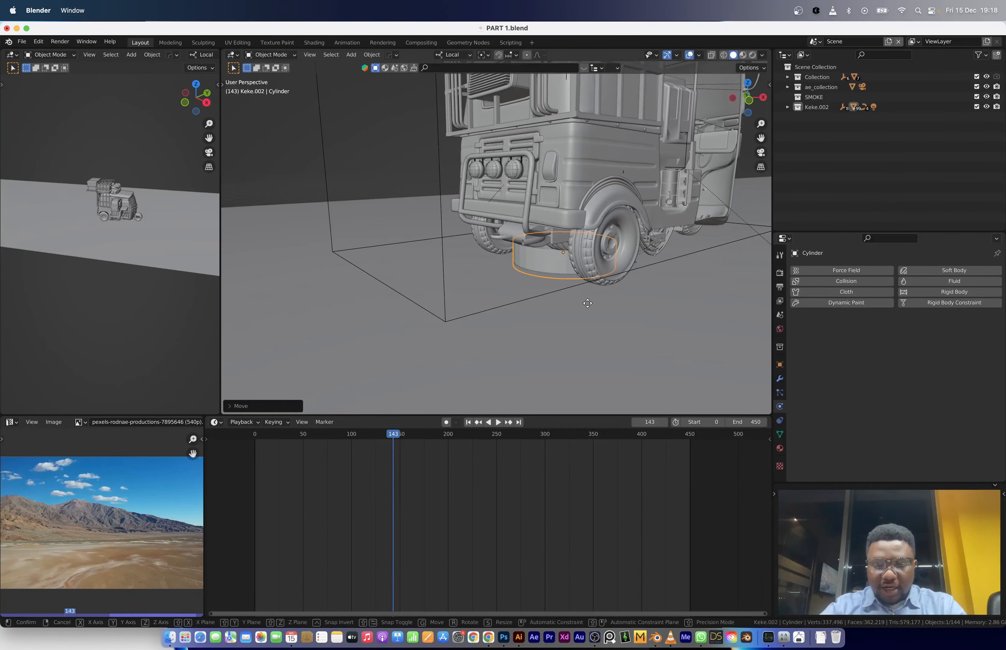
# Move the cylinder horizontally, with Z locked, to sit by the rear wheels and add a subdivision to it.
pyautogui.press('g')
pyautogui.press('x')
pyautogui.press('x')
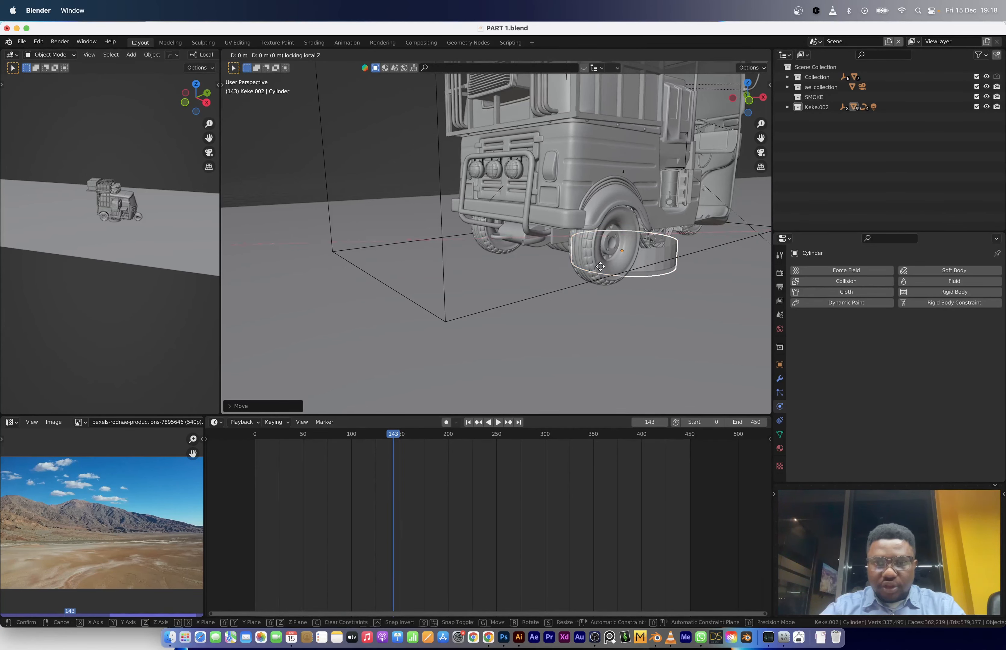
pyautogui.hotkey('shift', 'z')
pyautogui.click(651, 279)
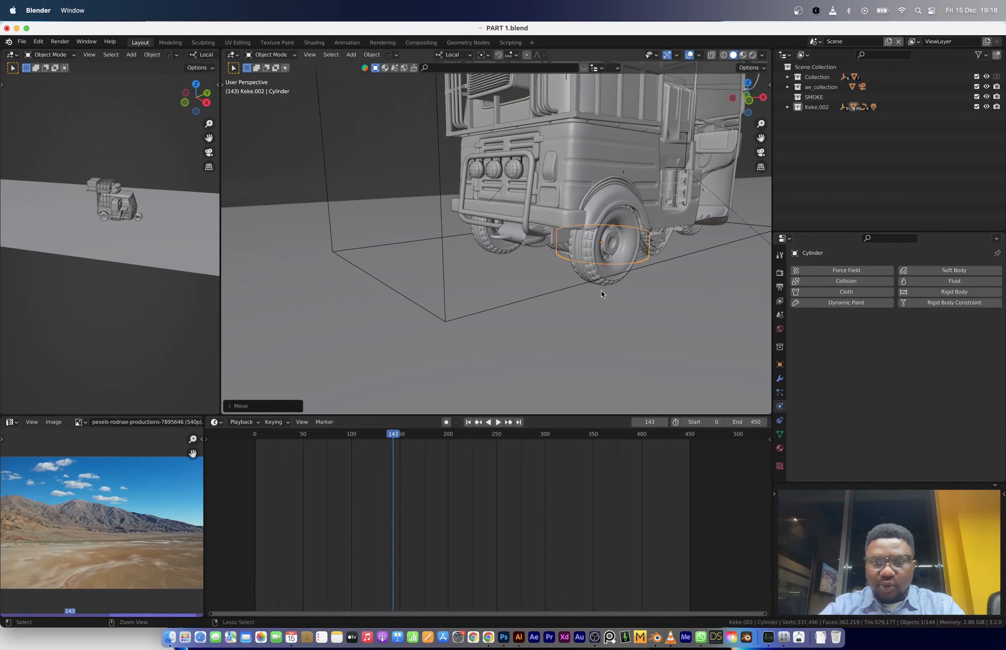
pyautogui.moveTo(573, 248); pyautogui.dragTo(655, 269, button='middle')
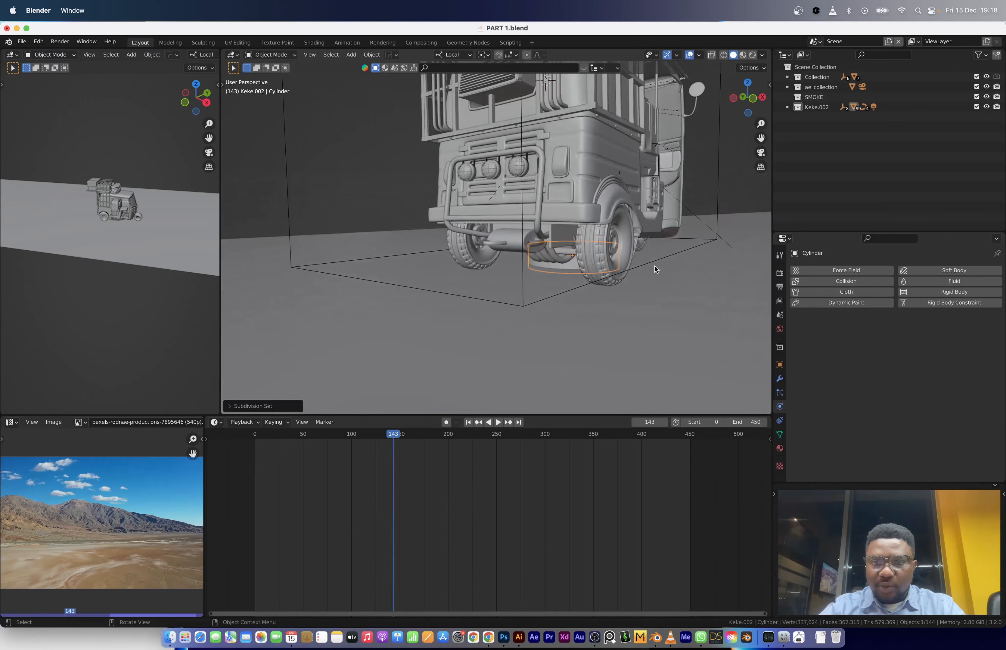
# Add an Emitter particle system to the cylinder and play the particles from the first frame.
pyautogui.click(780, 394)
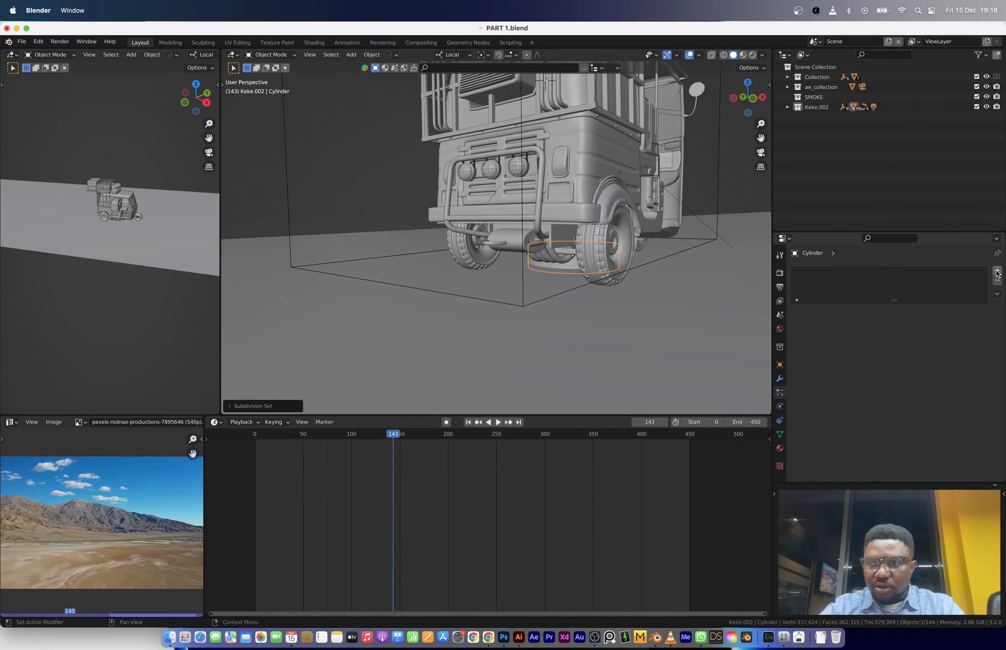
pyautogui.hotkey('shift', 'Left')
pyautogui.press('space')
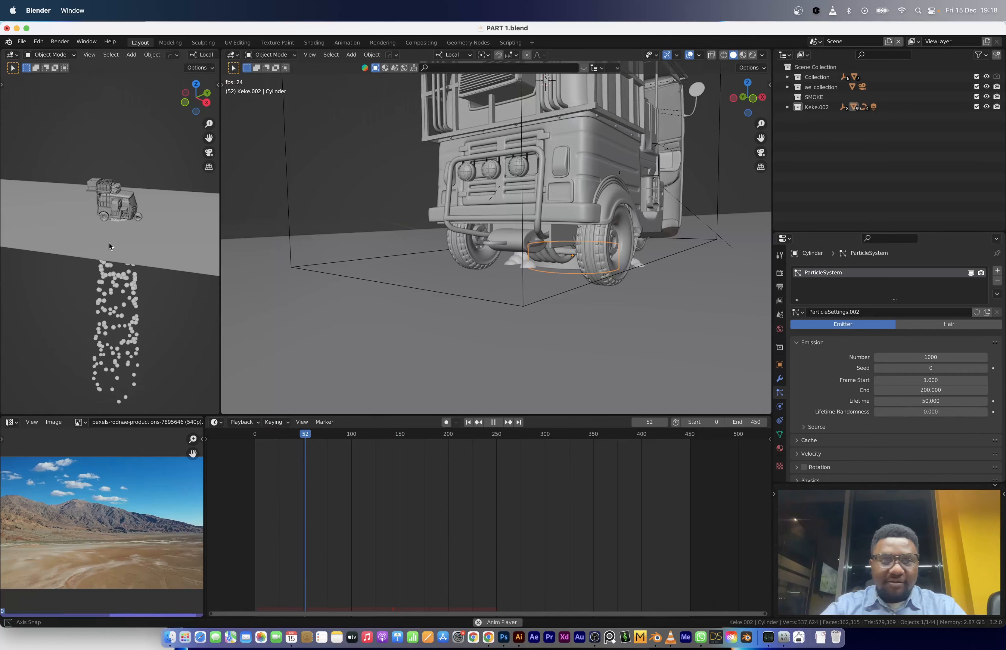
pyautogui.moveTo(107, 250); pyautogui.dragTo(119, 234, button='middle')
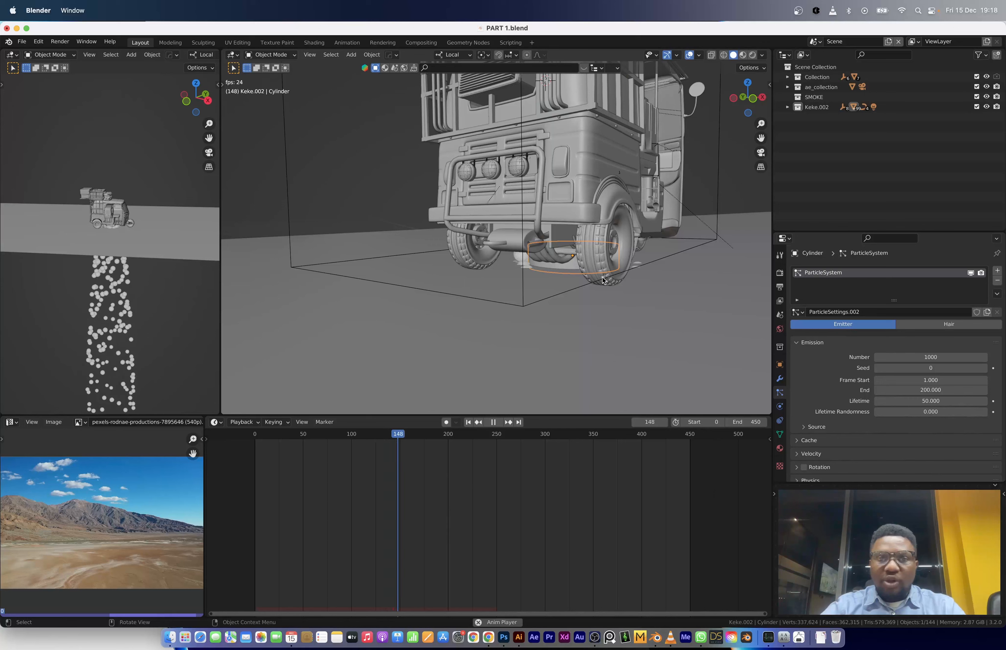
pyautogui.moveTo(586, 274); pyautogui.dragTo(563, 289, button='middle')
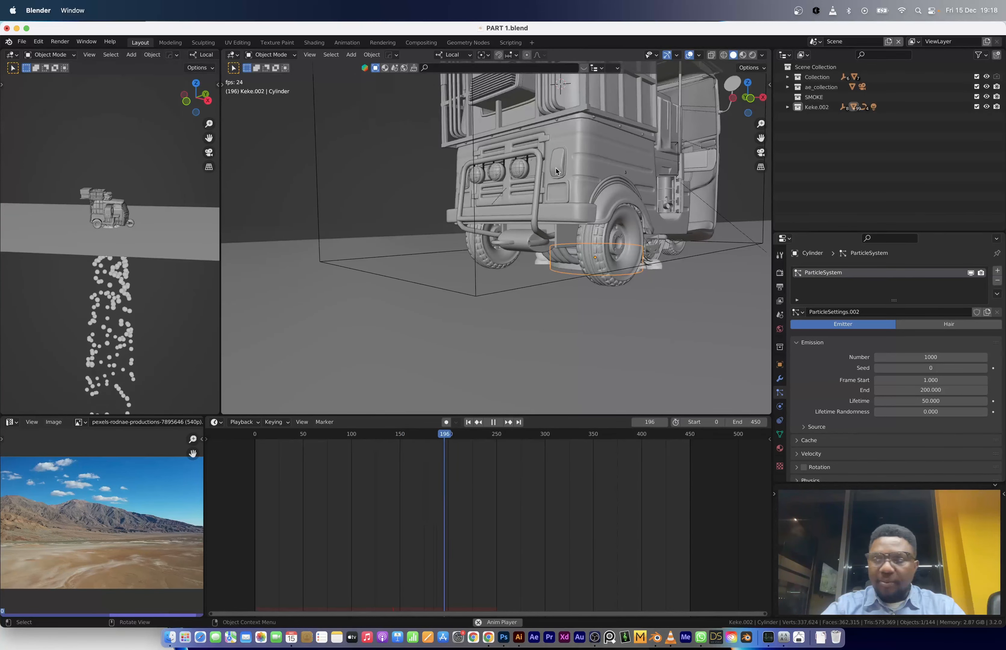
pyautogui.moveTo(599, 254); pyautogui.dragTo(551, 295, button='middle')
pyautogui.hotkey('shift', 'Left')
pyautogui.press('space')
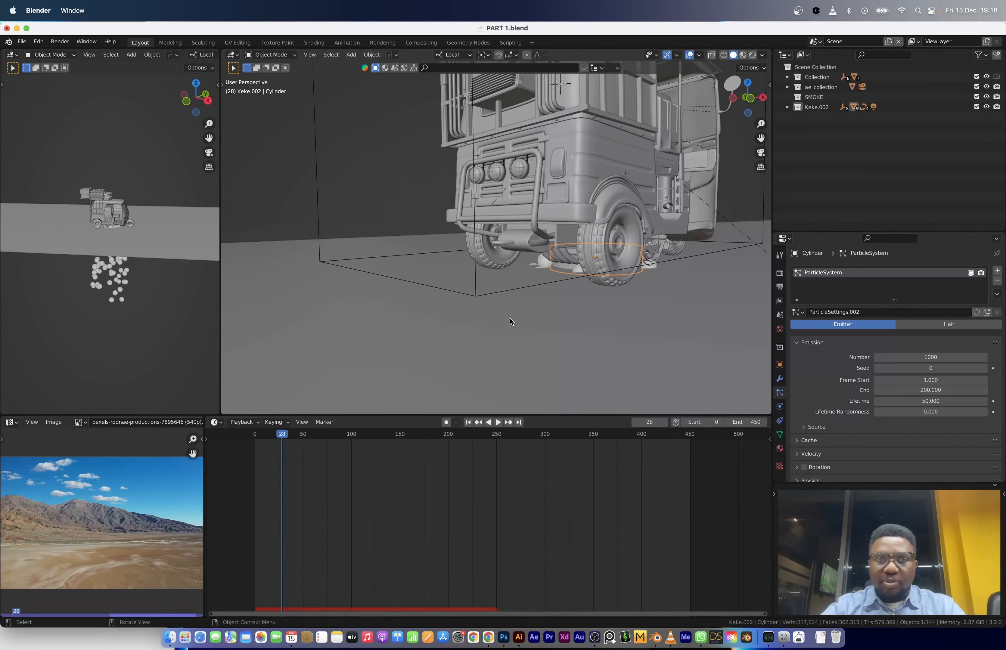
# Give the ground plane Track Solid 1 Collision physics and a Rigid Body of type Passive.
pyautogui.click(512, 321)
pyautogui.click(780, 409)
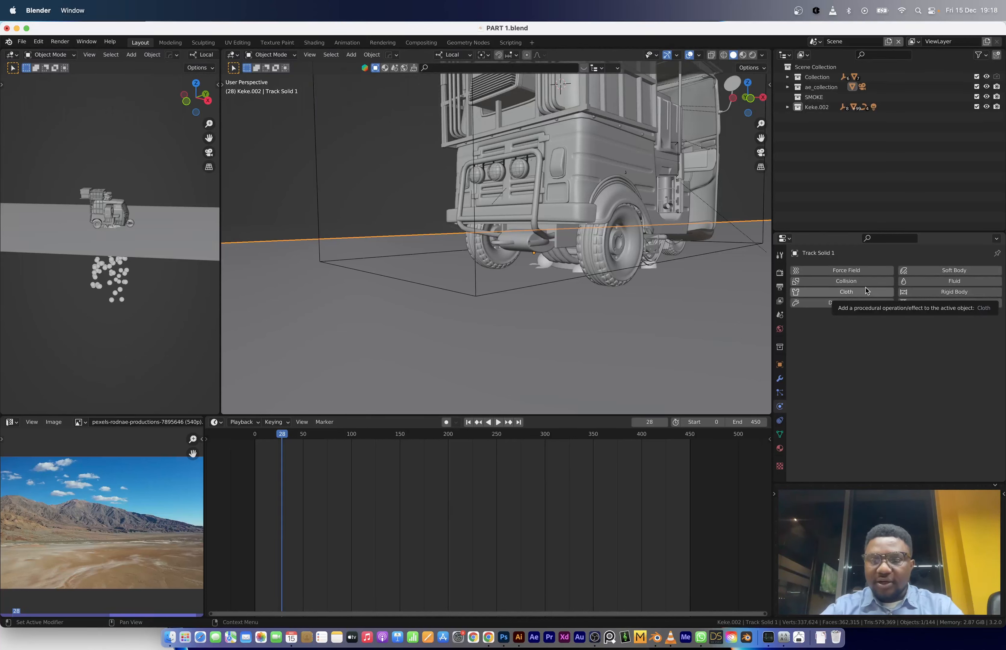
pyautogui.click(840, 283)
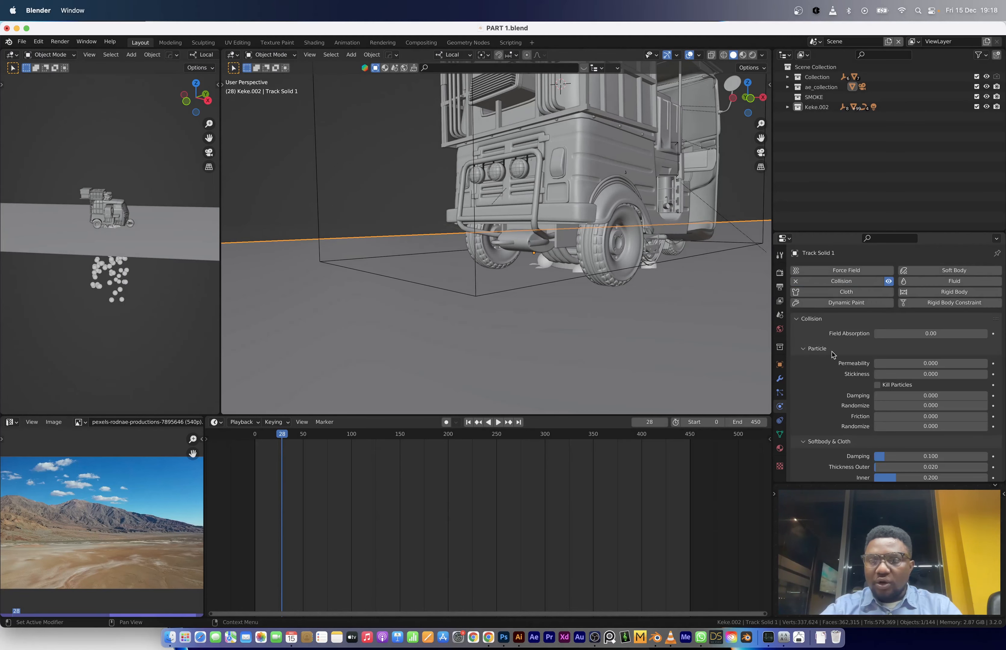
pyautogui.click(936, 296)
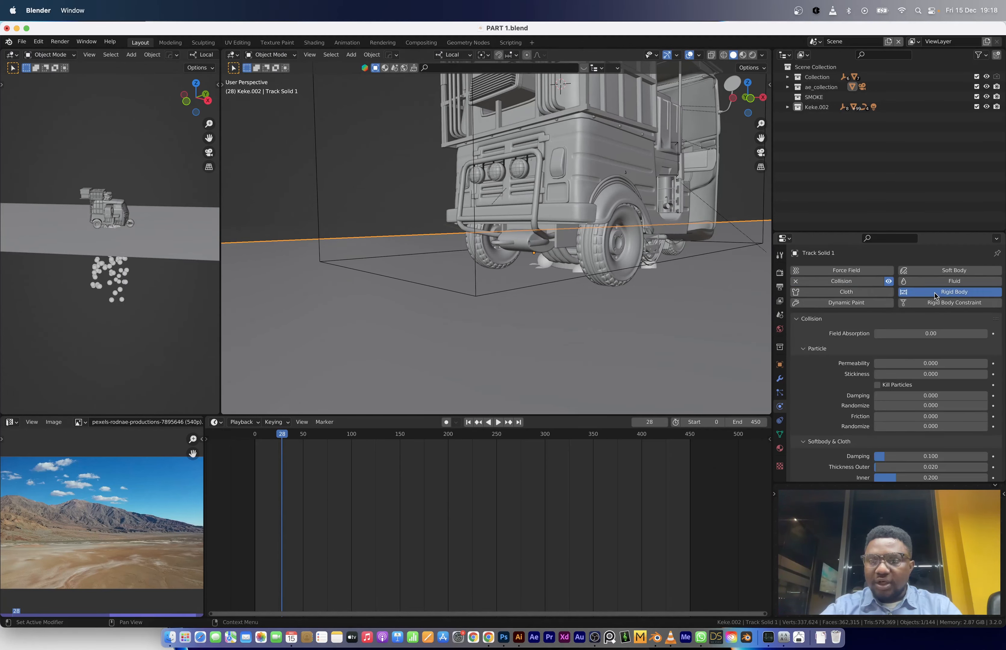
pyautogui.click(794, 320)
pyautogui.click(921, 348)
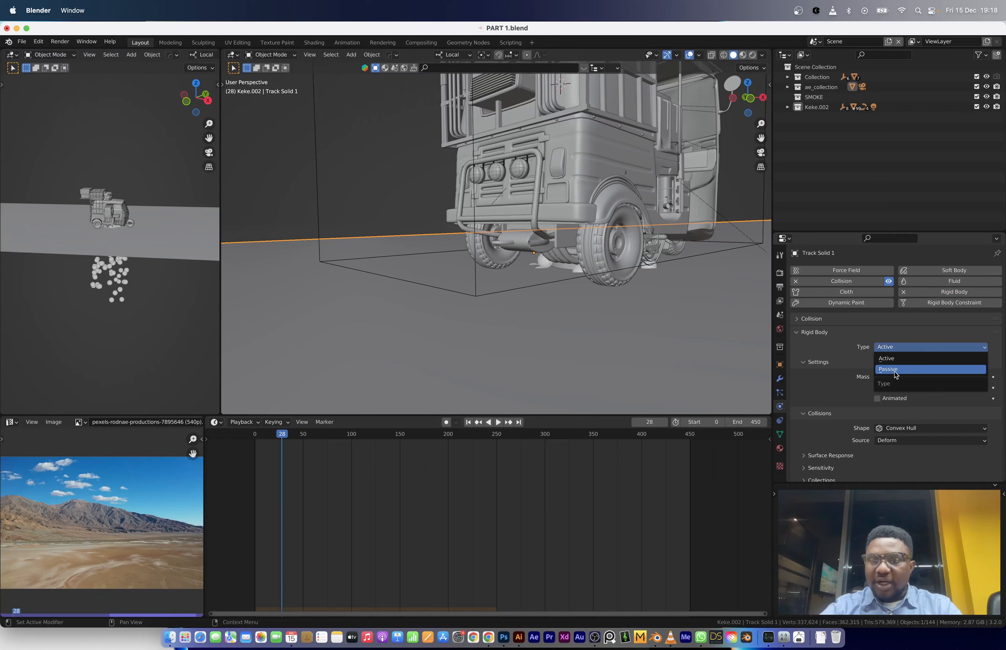
pyautogui.click(896, 369)
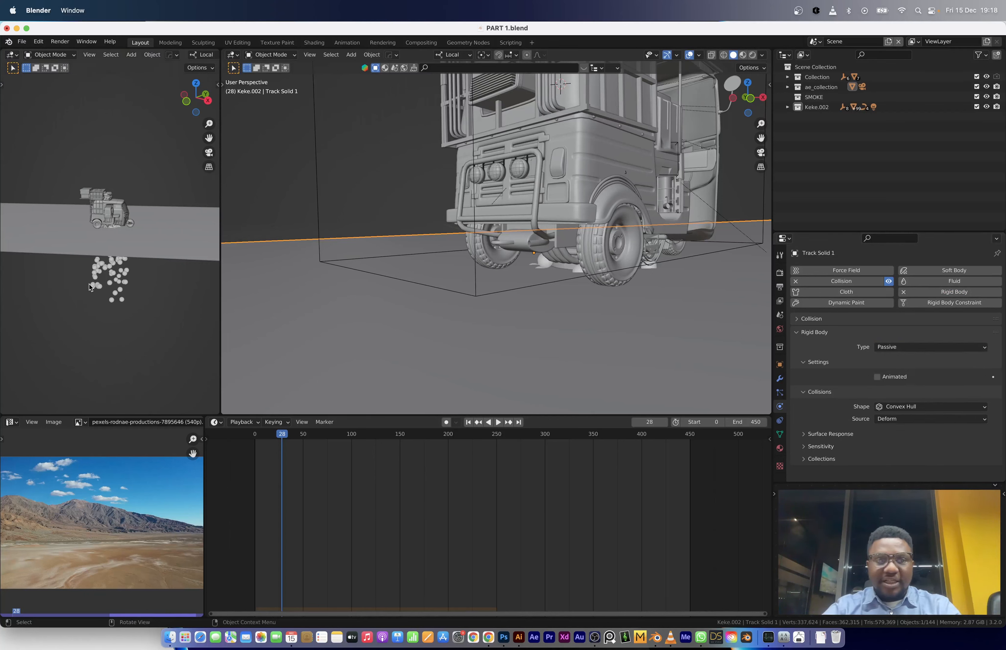
# Play the simulation from the first frame to examine how the particles meet the ground, and select the cylinder emitter.
pyautogui.hotkey('shift', 'Left')
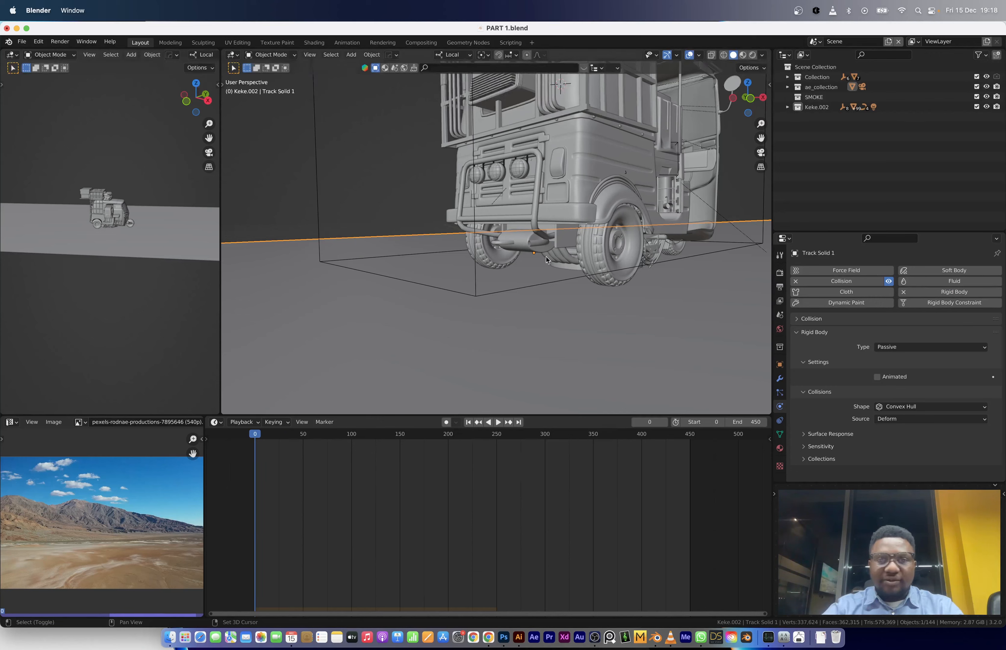
pyautogui.press('space')
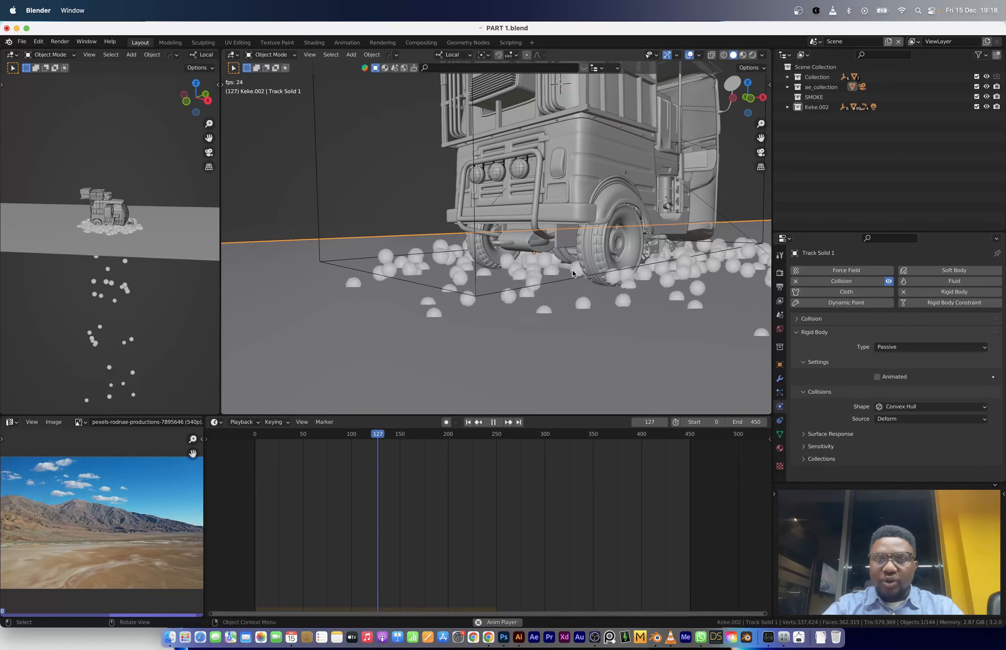
pyautogui.press('space')
pyautogui.click(576, 271)
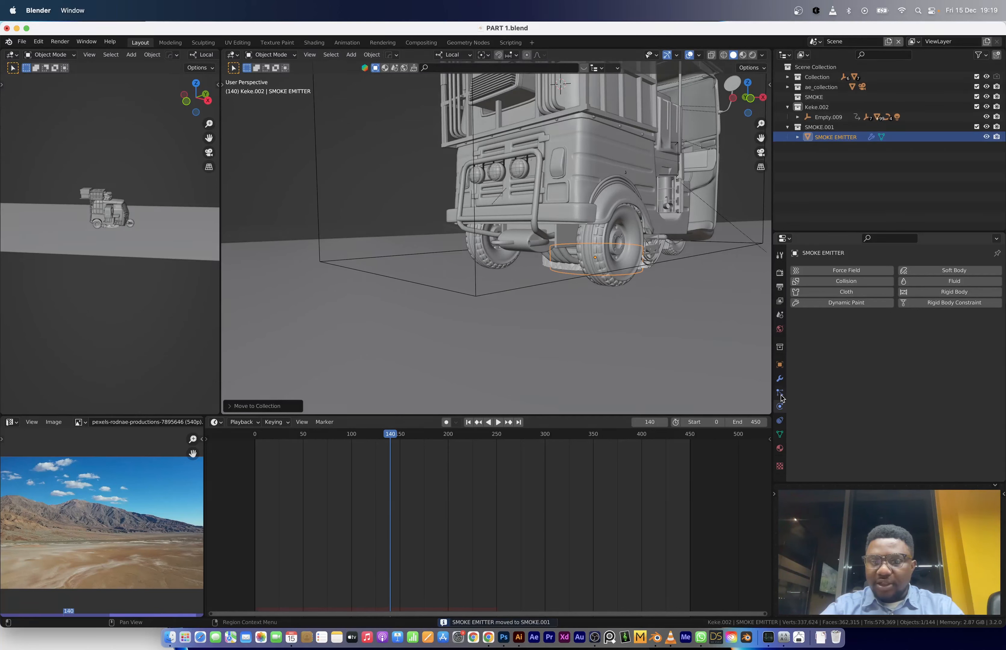
# Set the emission Number of the SMOKE EMITTER's particle system to 10000.
pyautogui.click(781, 394)
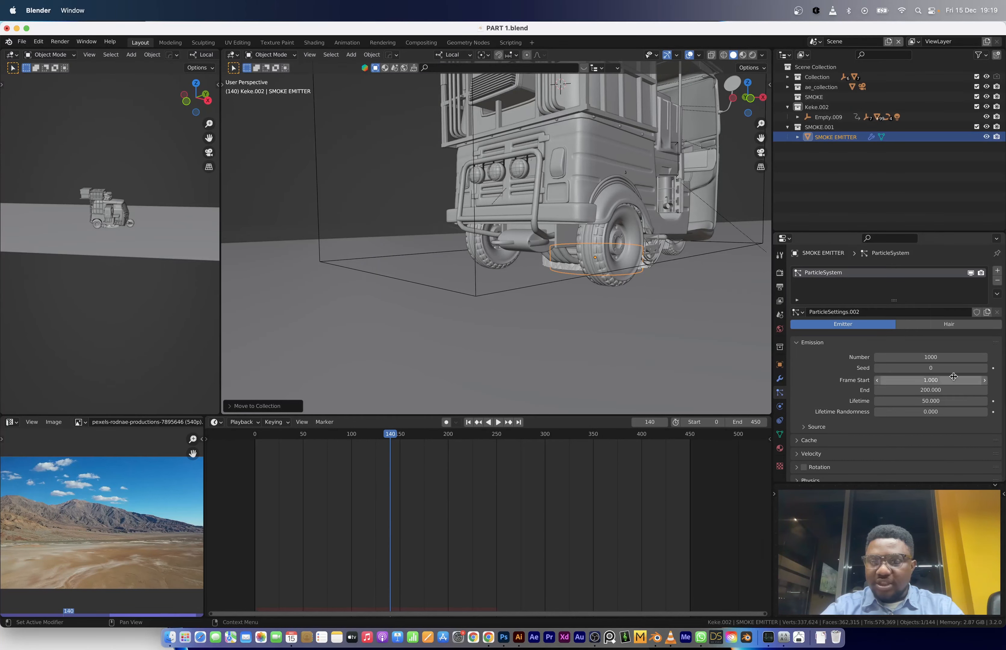
pyautogui.click(951, 356)
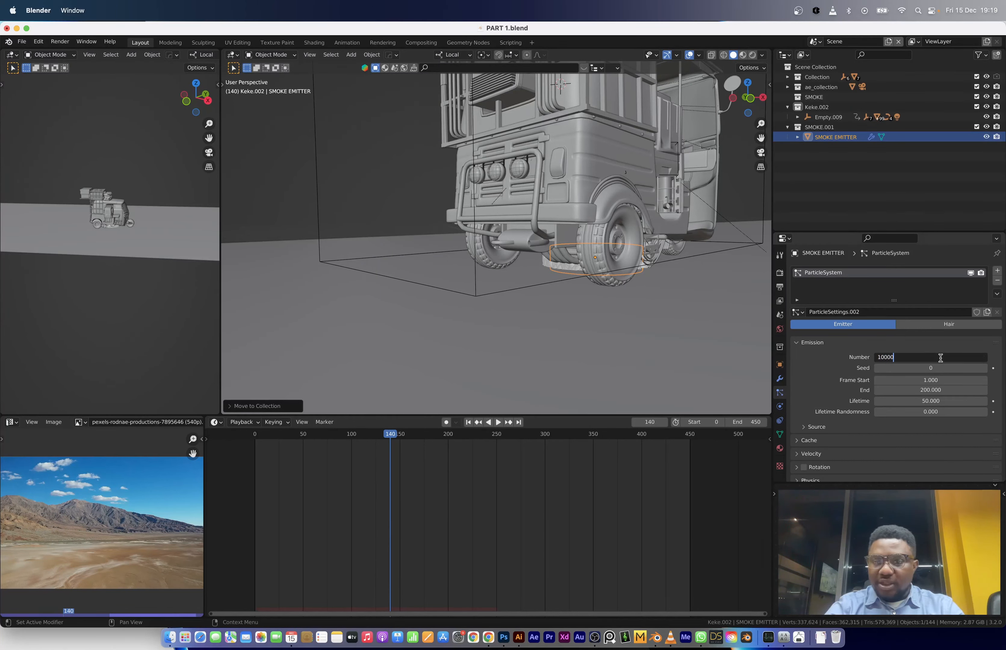
pyautogui.press('Return')
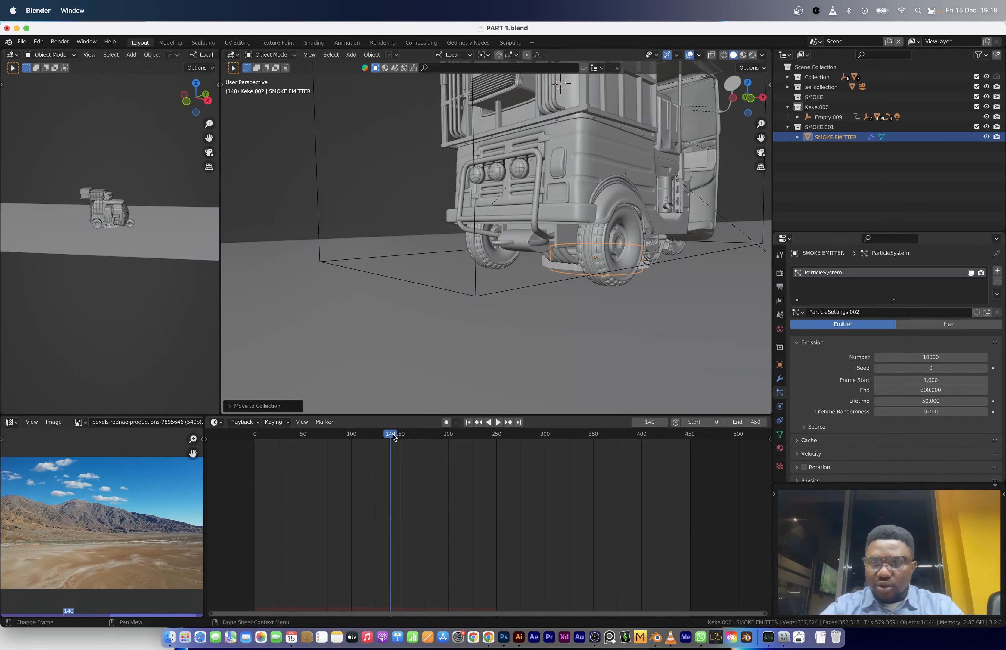
# Move the animation to frame 251, raise the particle emission End to about 405.6 and set its Frame Start to 251.
pyautogui.moveTo(393, 437); pyautogui.dragTo(508, 441)
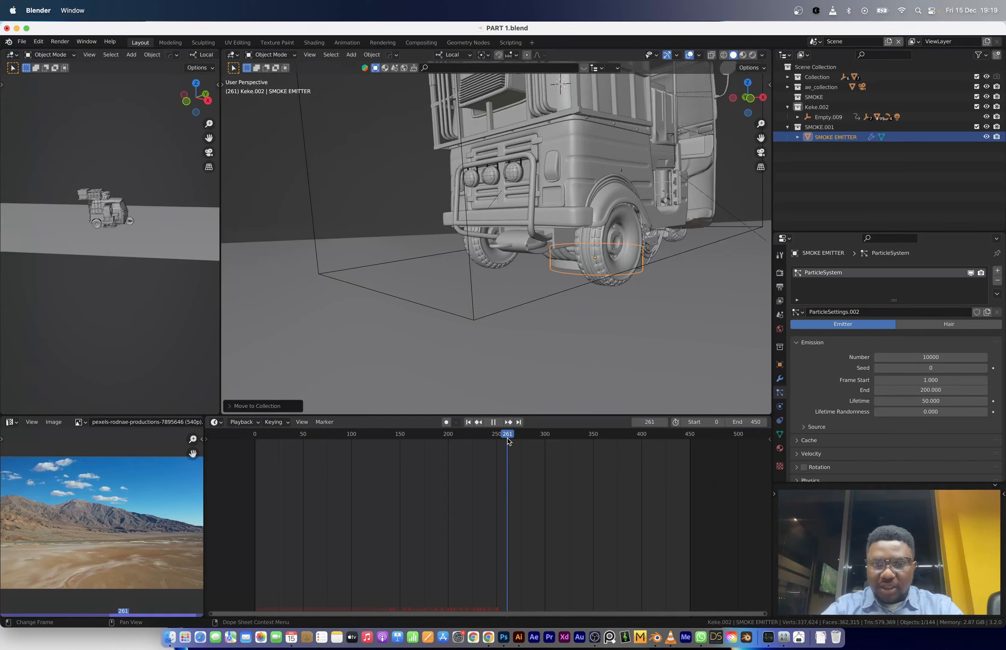
pyautogui.moveTo(509, 441); pyautogui.dragTo(497, 442)
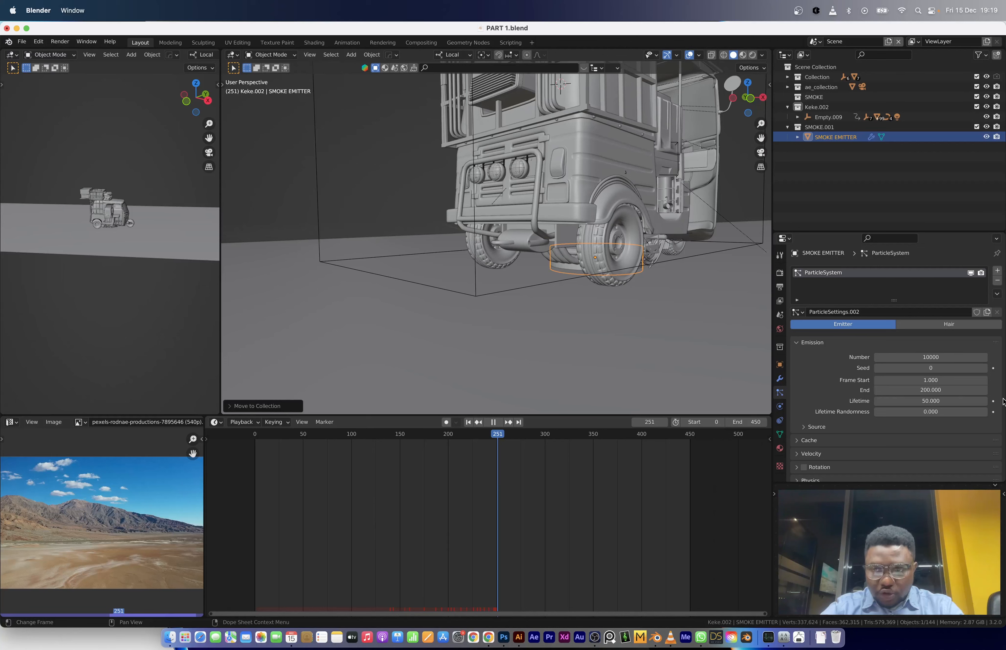
pyautogui.moveTo(930, 390); pyautogui.dragTo(951, 390)
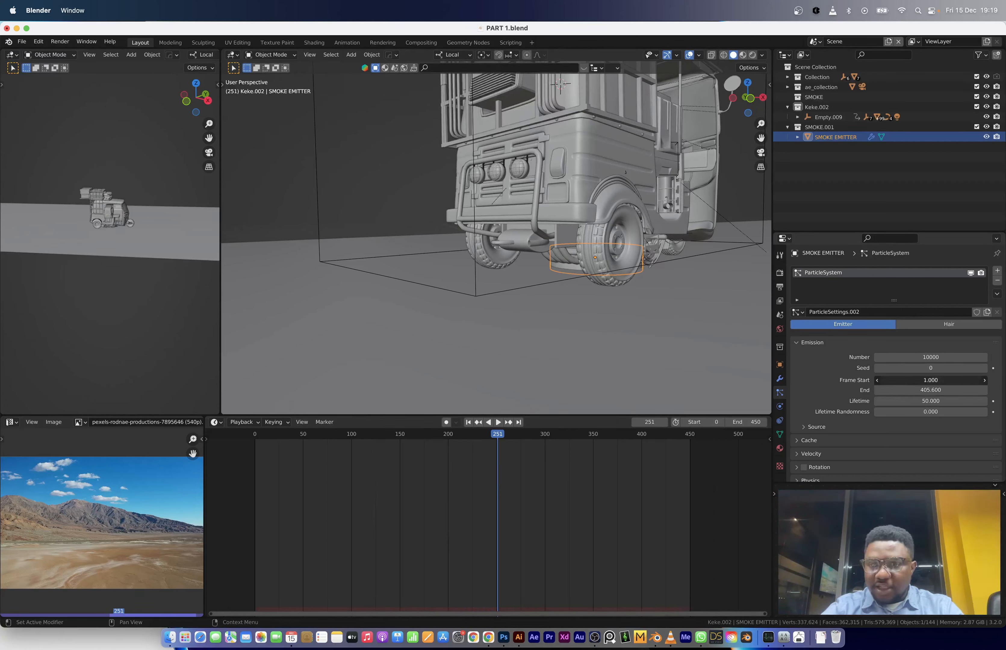
pyautogui.click(901, 380)
pyautogui.write('251')
pyautogui.press('Return')
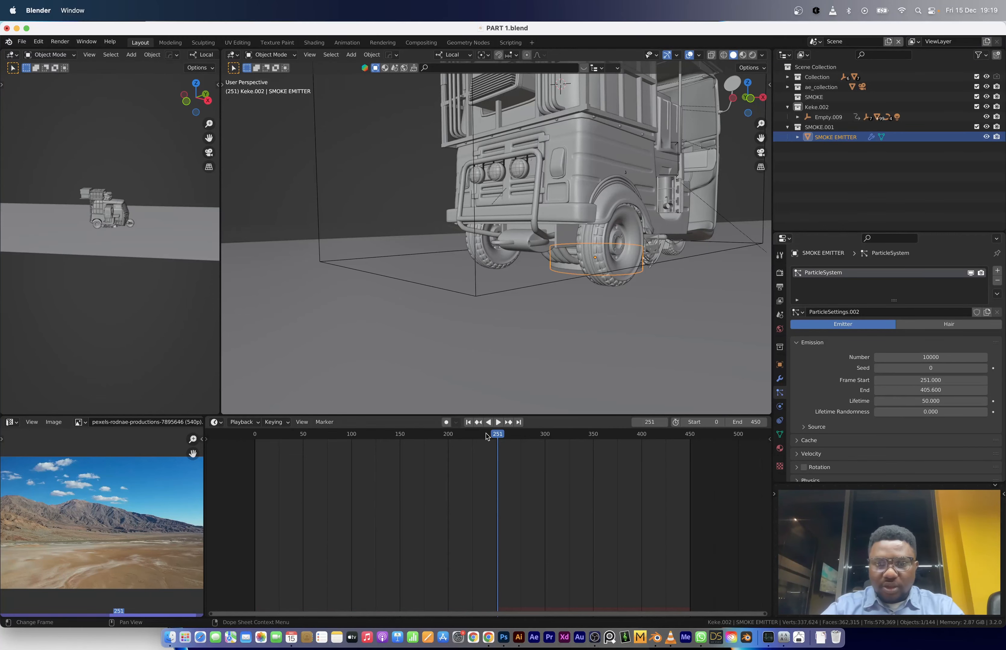
# Look through the 3D Tracker Camera, play the particle emission from frame 251 and bring the animation to frame 338.
pyautogui.scroll(-8, 444, 109)
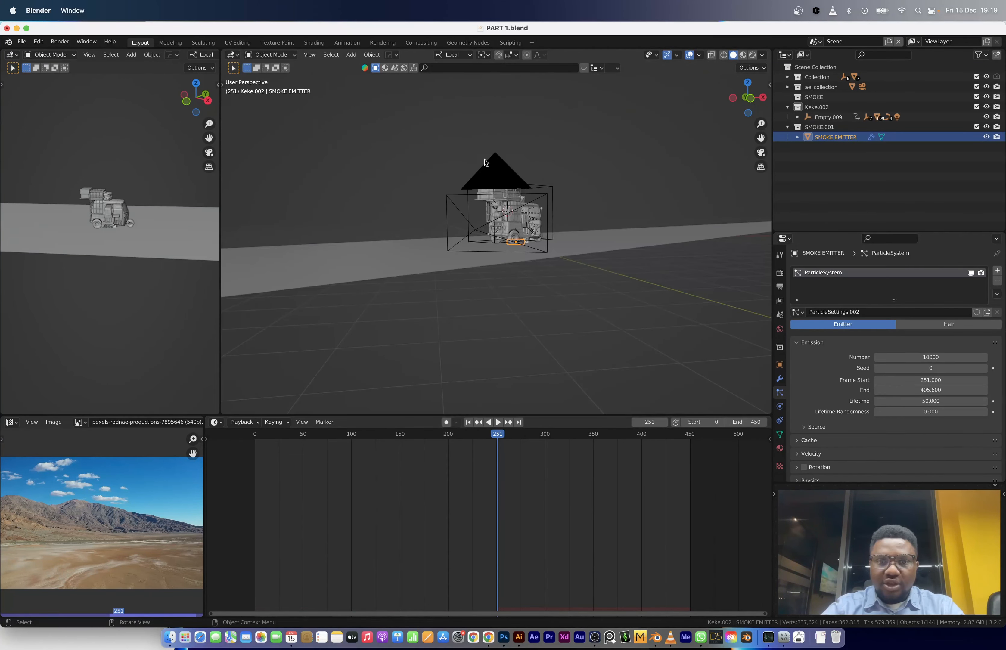
pyautogui.click(488, 169)
pyautogui.press('KP_0')
pyautogui.scroll(-4, 528, 338)
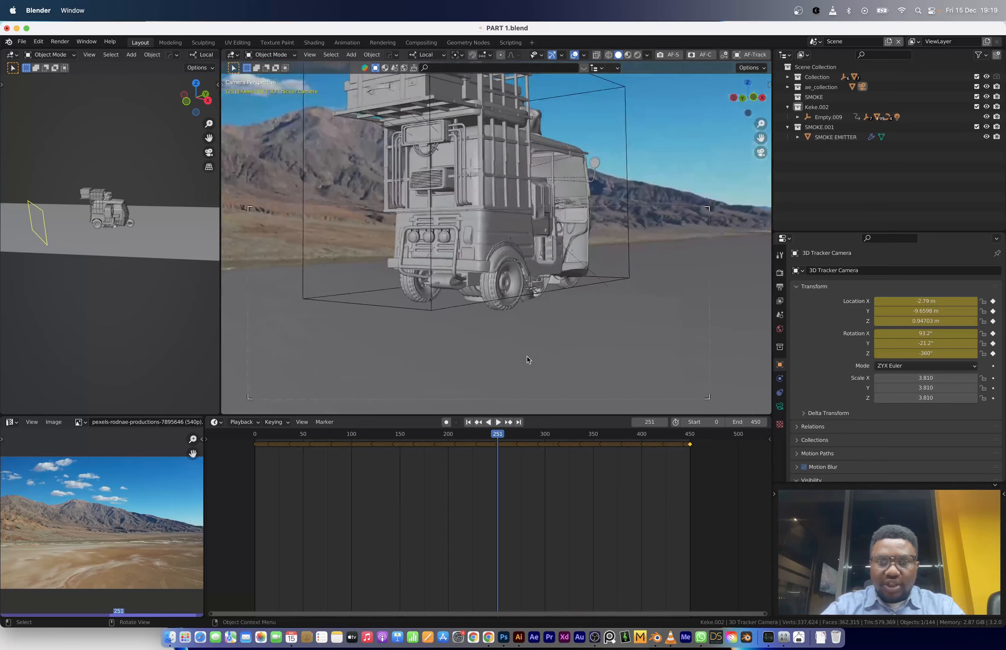
pyautogui.press('space')
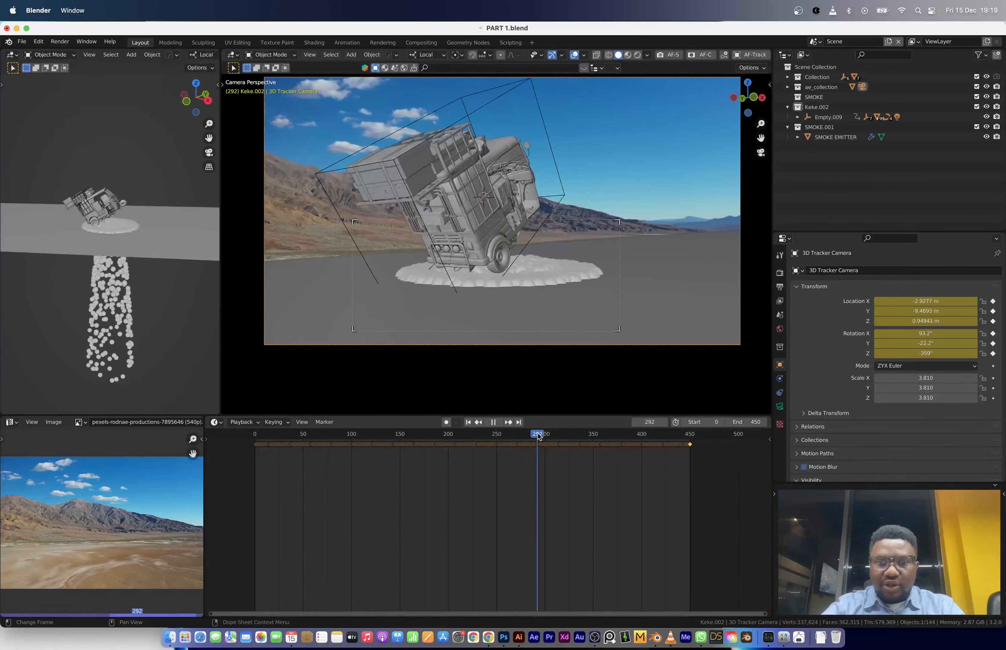
pyautogui.moveTo(562, 432); pyautogui.dragTo(582, 428)
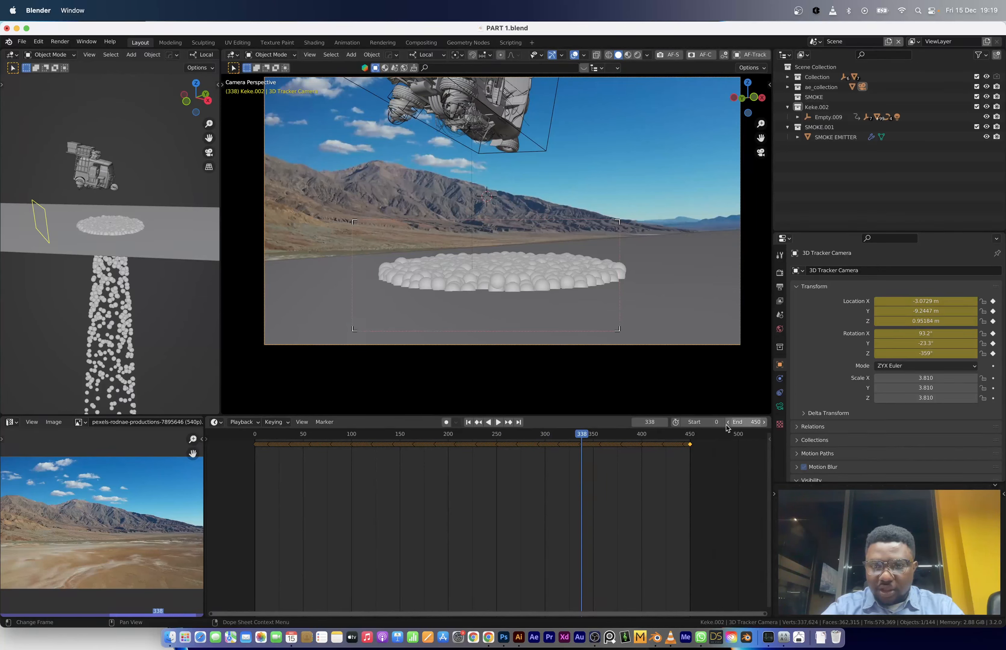
# Set both the scene's end frame and the smoke emitter's emission End to 338.
pyautogui.press('super+c')
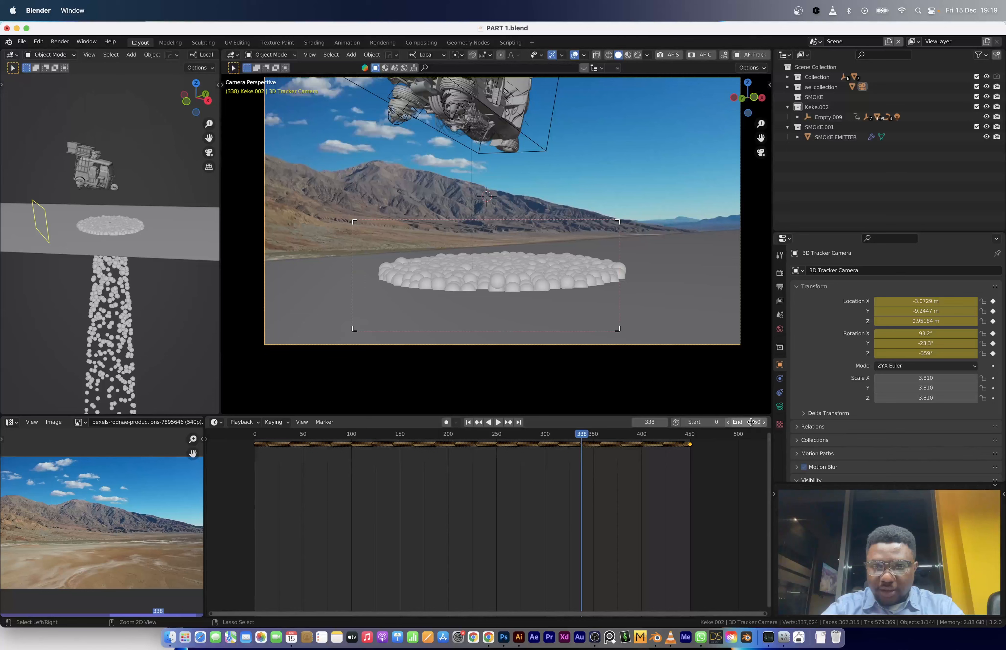
pyautogui.press('super+v')
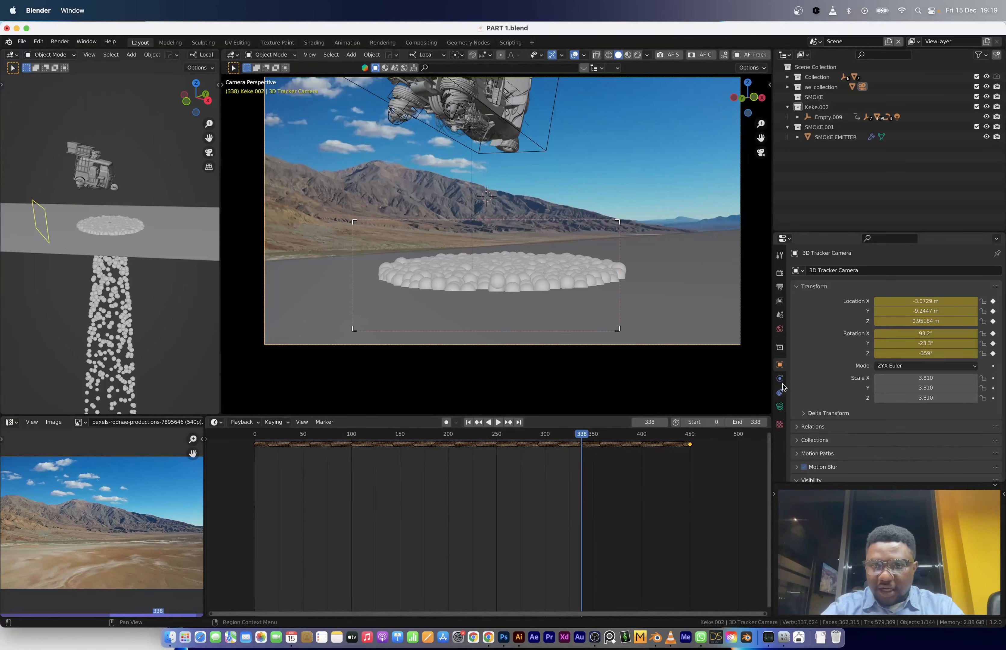
pyautogui.click(500, 260)
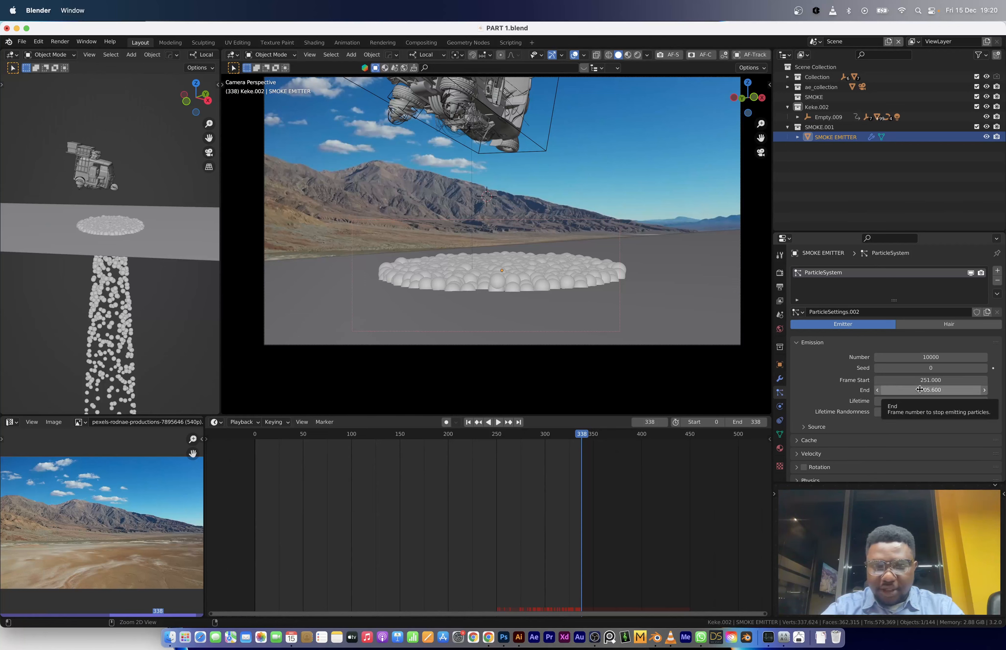
pyautogui.press('super+v')
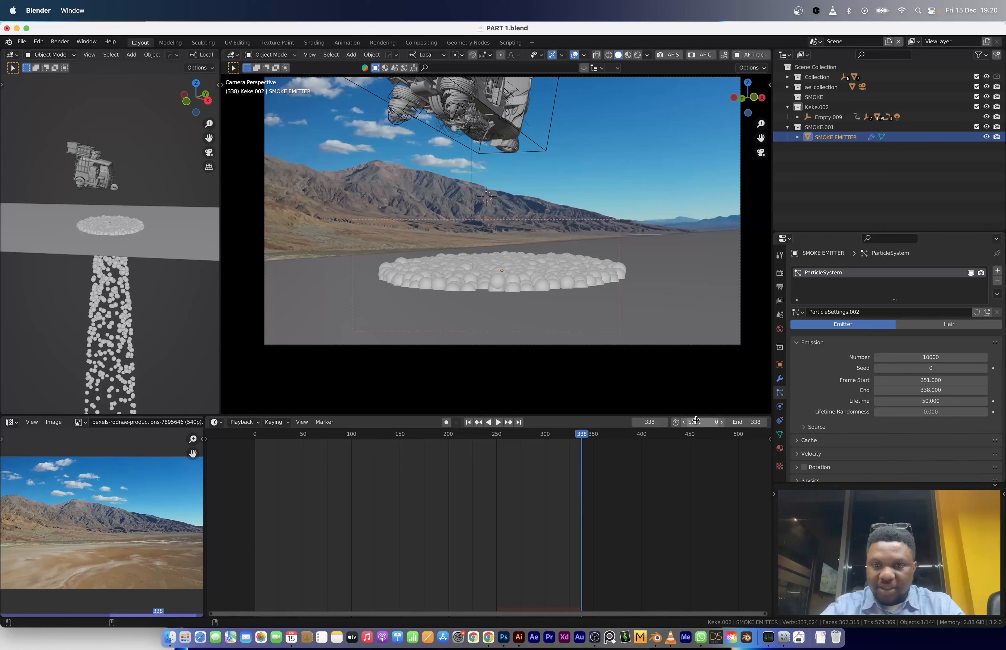
# Set the scene's start frame to 251 and play the simulation over the shortened range.
pyautogui.hotkey('ctrl', 'v')
pyautogui.press('space')
pyautogui.scroll(4, 532, 478)
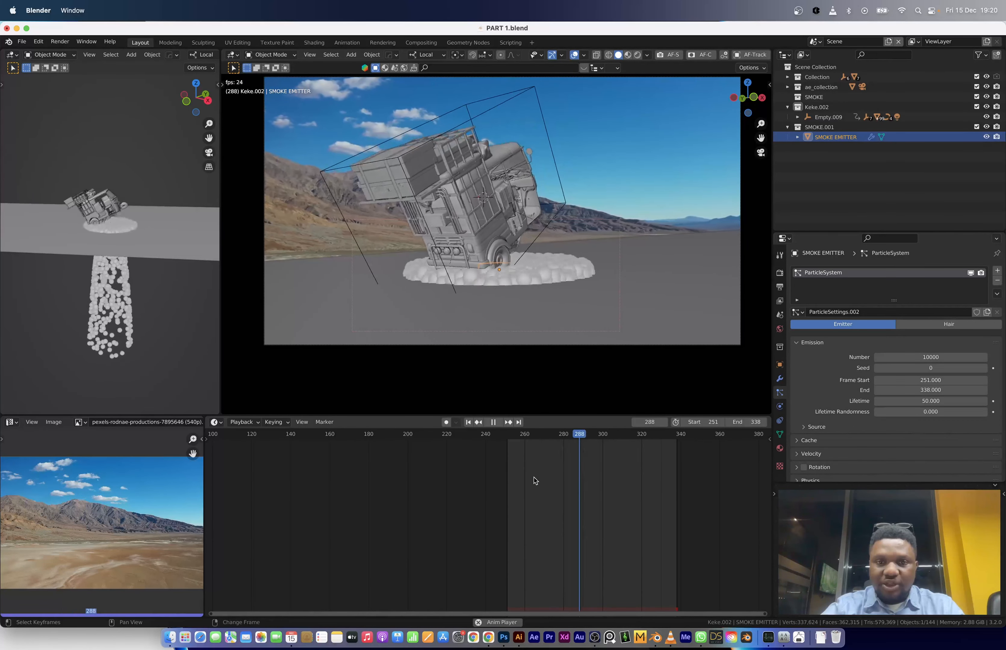
pyautogui.press('space')
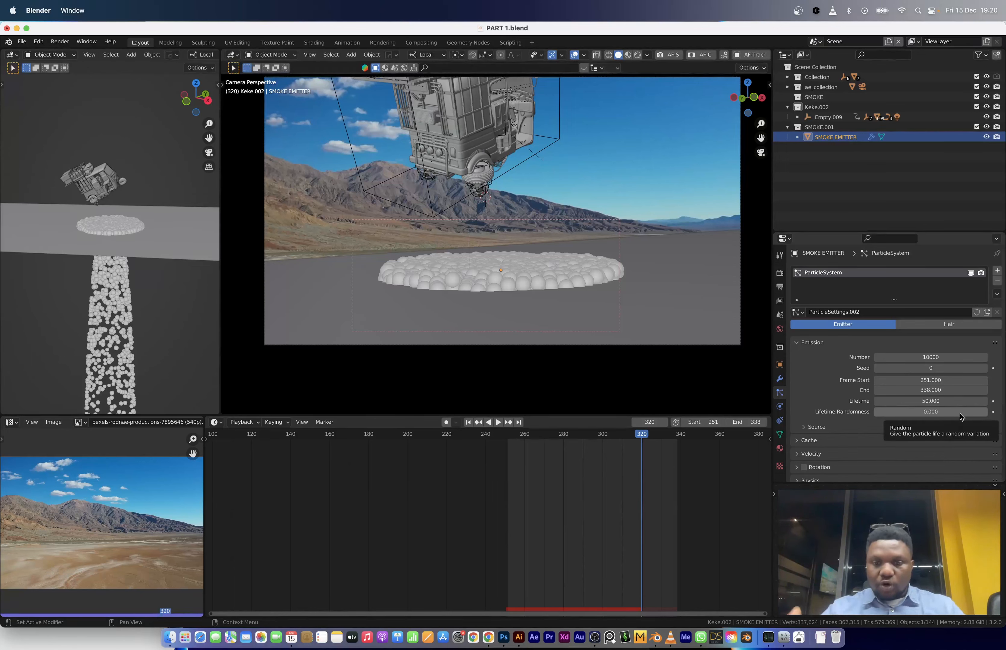
# Set the particles' Normal velocity to 6 m/s and replay the simulation from frame 251.
pyautogui.keyDown('ctrl'); pyautogui.click(942, 454); pyautogui.keyUp('ctrl')
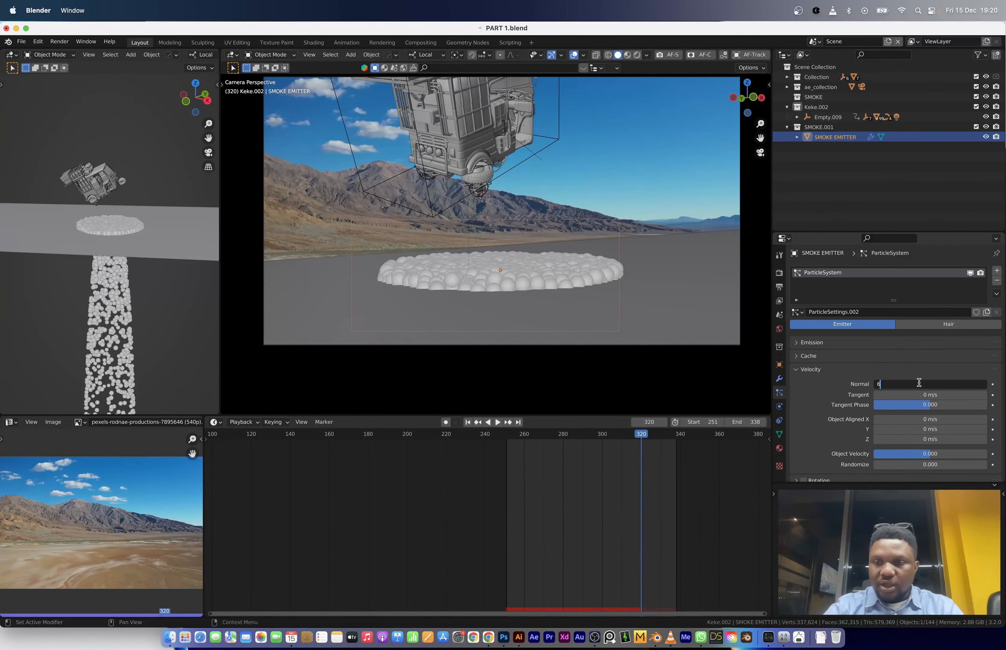
pyautogui.press('Return')
pyautogui.hotkey('shift', 'Left')
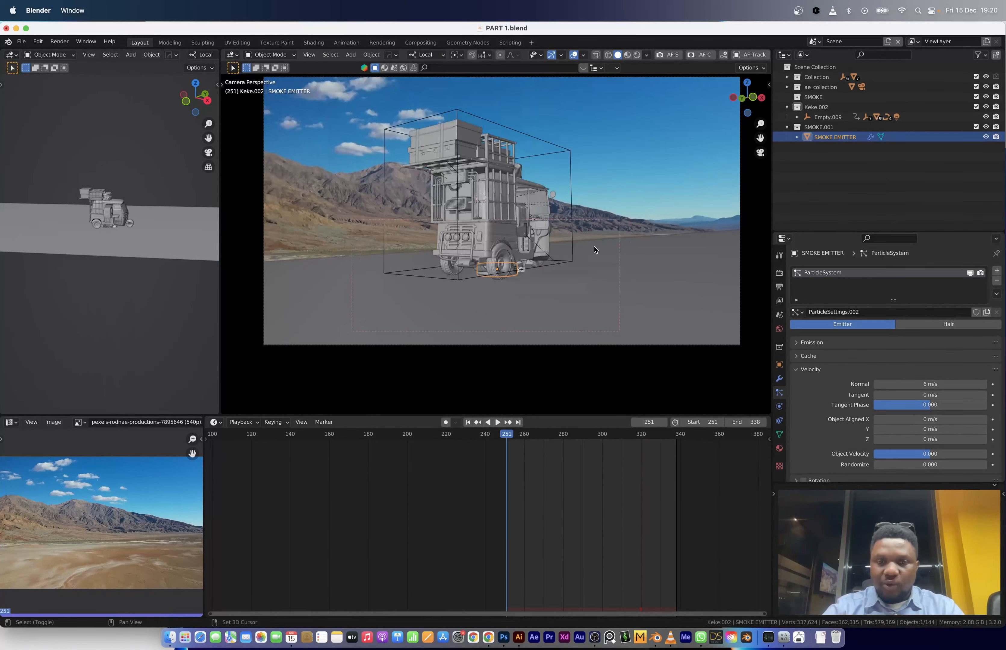
pyautogui.press('space')
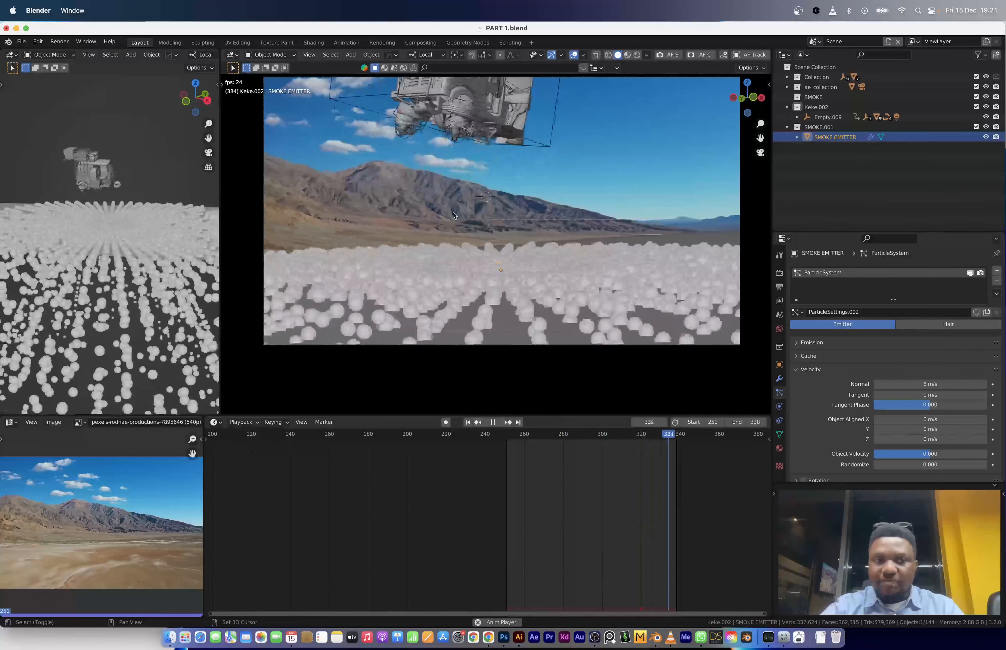
pyautogui.press('space')
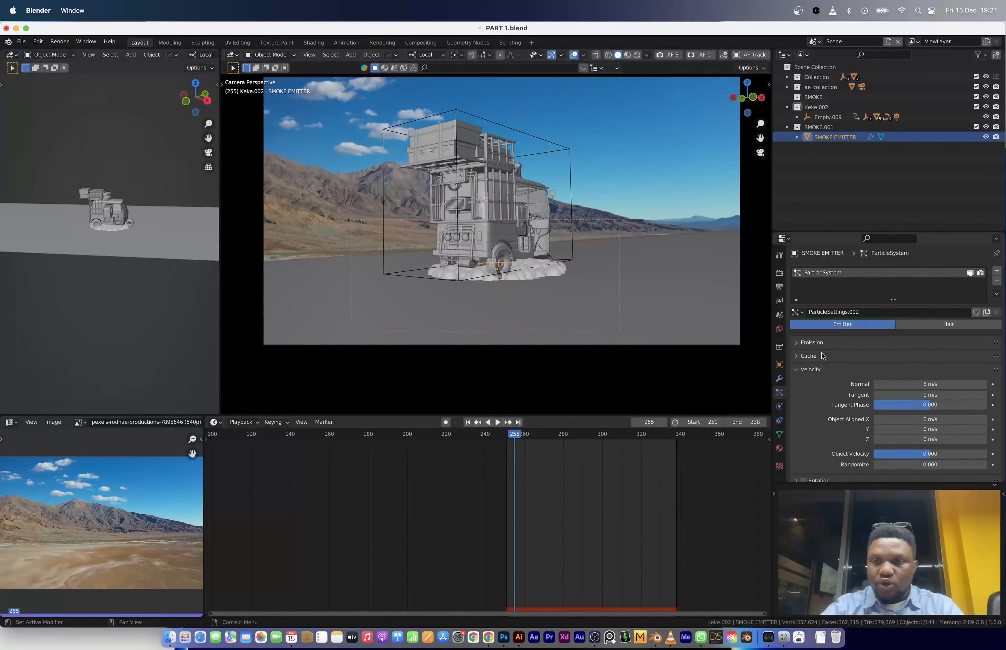
# Try a particle Lifetime of 20 and replay the simulation from the start frame.
pyautogui.click(817, 344)
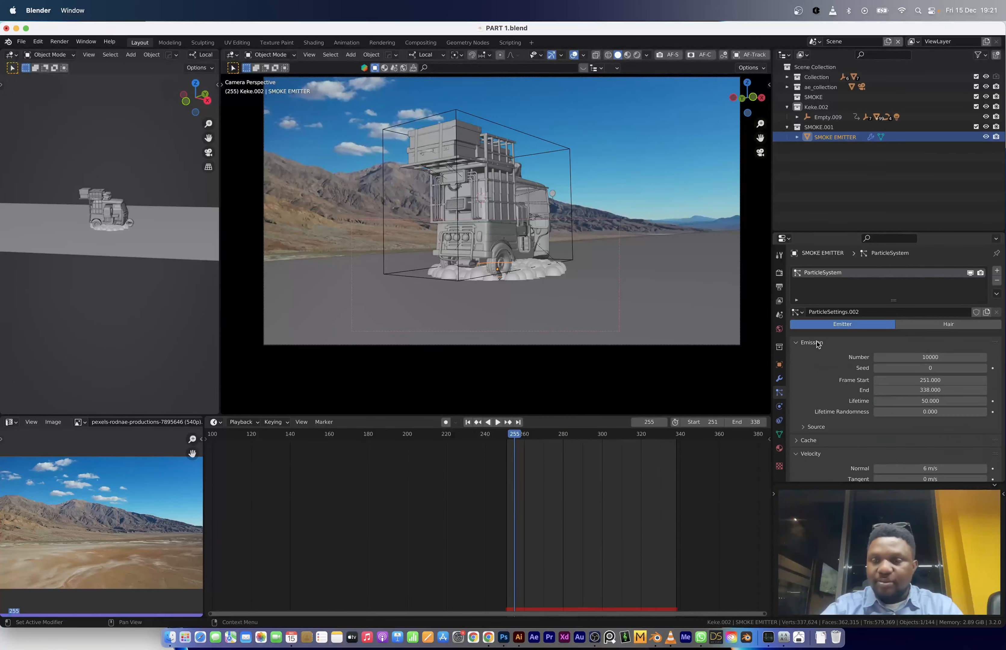
pyautogui.click(941, 402)
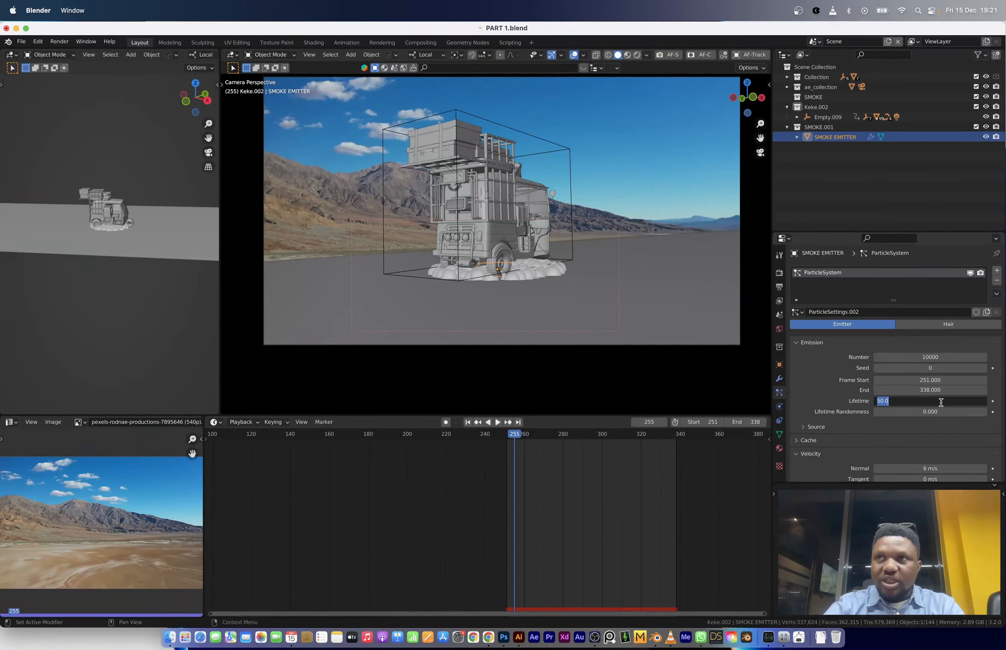
pyautogui.write('20')
pyautogui.press('Return')
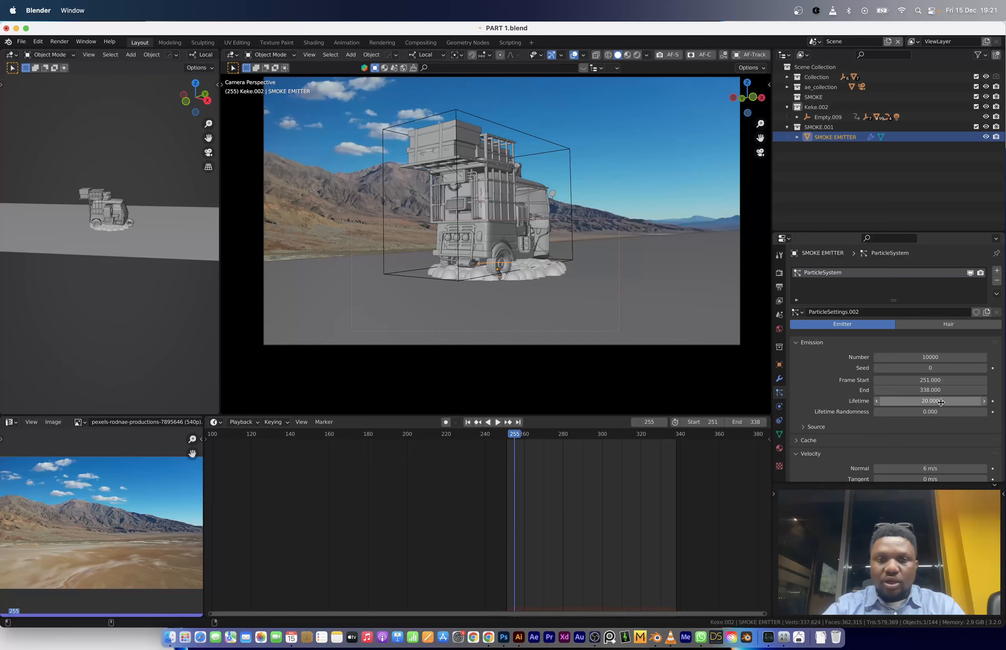
pyautogui.hotkey('shift', 'Left')
pyautogui.press('space')
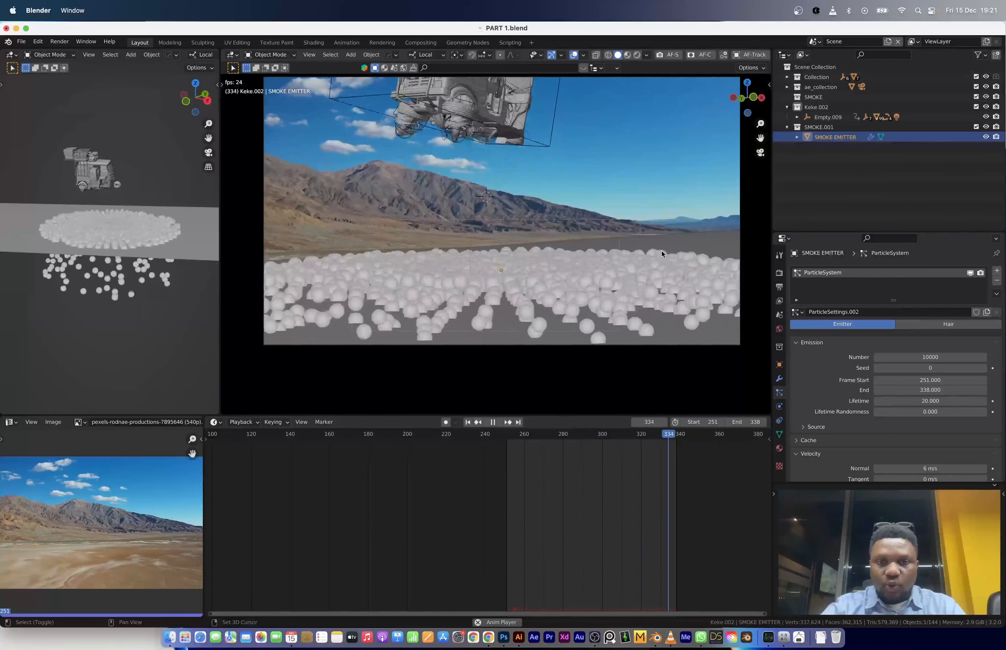
pyautogui.press('space')
# Set the particle Lifetime to 25 with a Lifetime Randomness of 0.880, and play the simulation to check the spread.
pyautogui.doubleClick(931, 401)
pyautogui.write('25')
pyautogui.press('Return')
pyautogui.moveTo(916, 412); pyautogui.dragTo(971, 412)
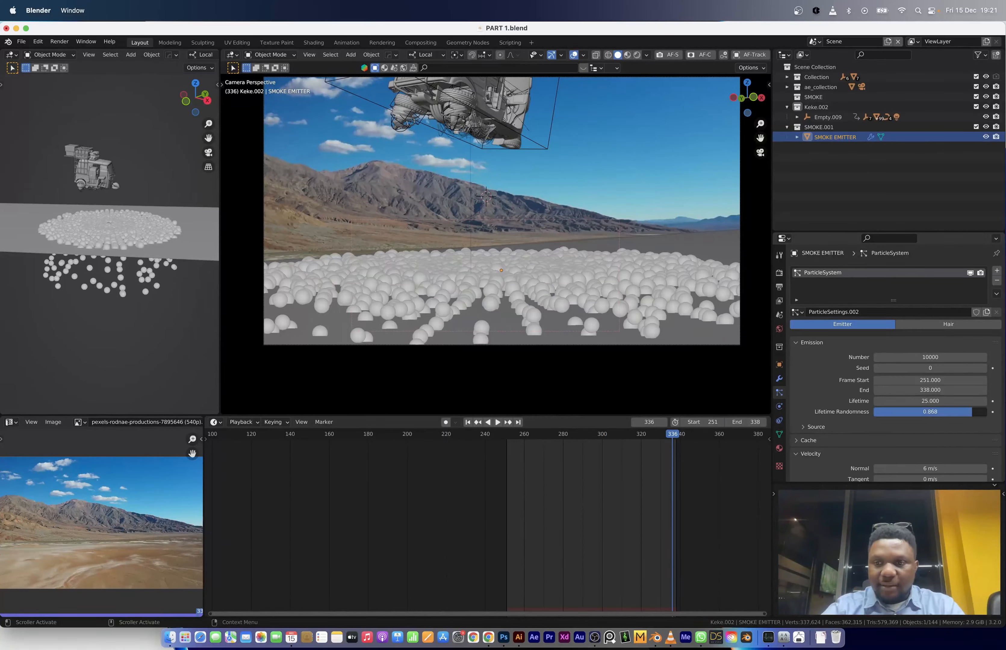
pyautogui.press('space')
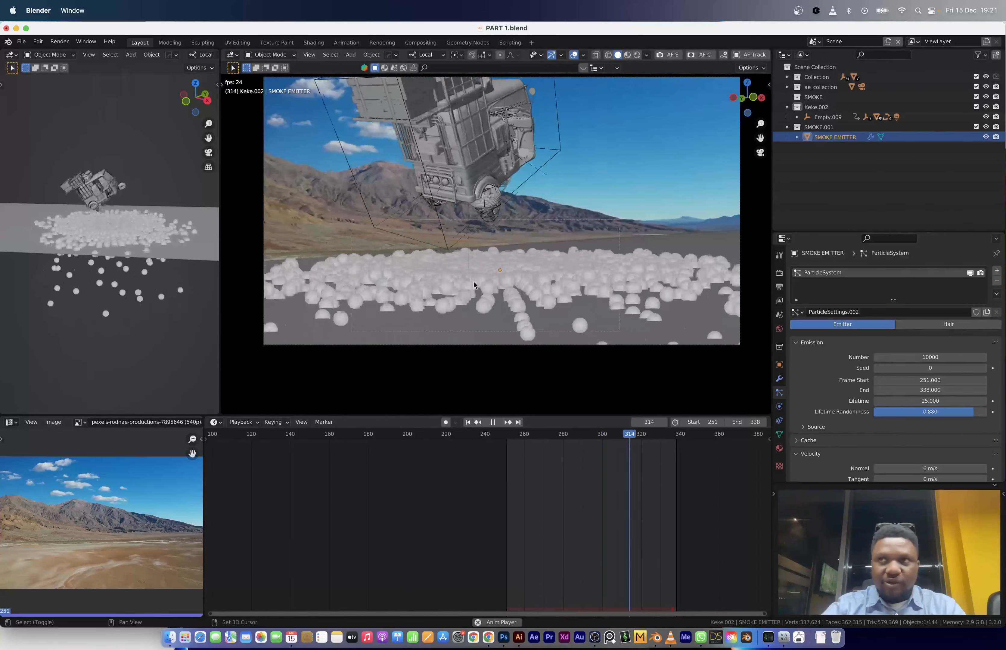
pyautogui.press('space')
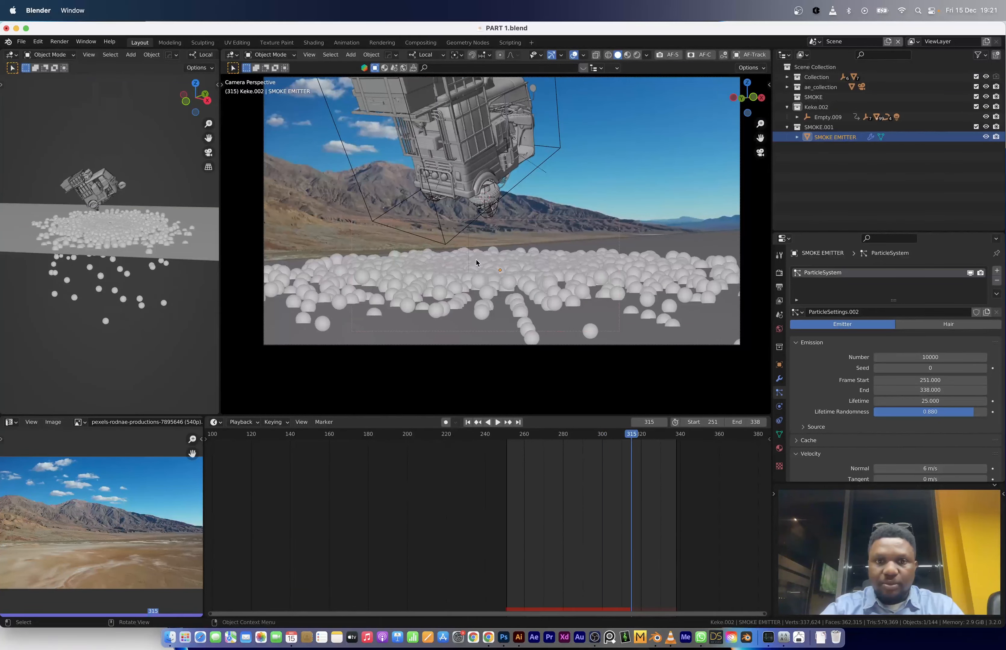
# Set the particles' Object Velocity to 2 and velocity Randomize to 1, and replay the simulation from the start frame.
pyautogui.scroll(-1, 852, 414)
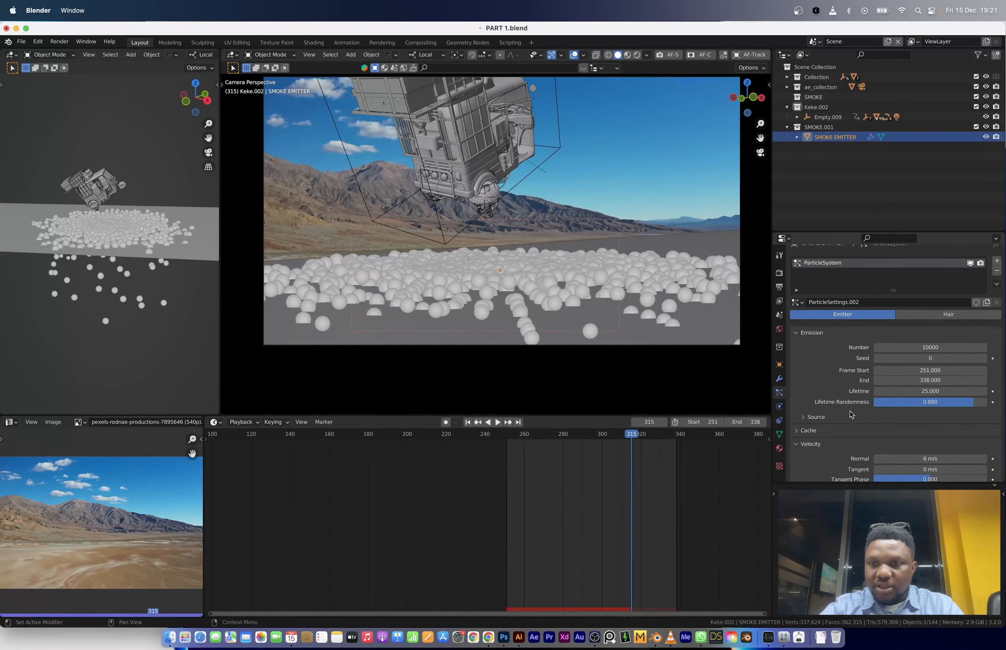
pyautogui.scroll(-6, 852, 414)
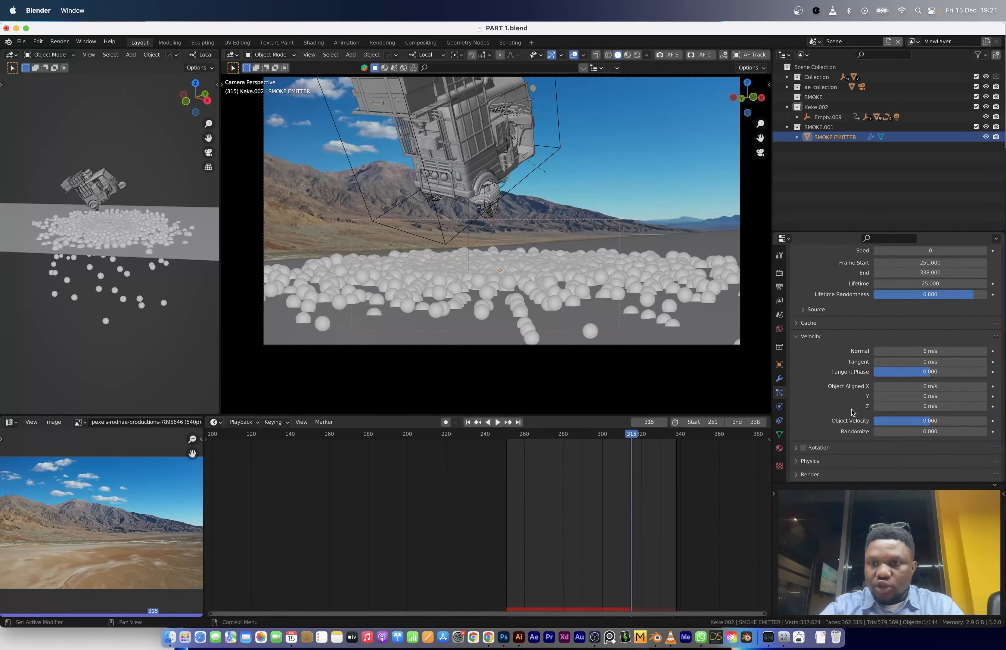
pyautogui.click(930, 421)
pyautogui.write('2')
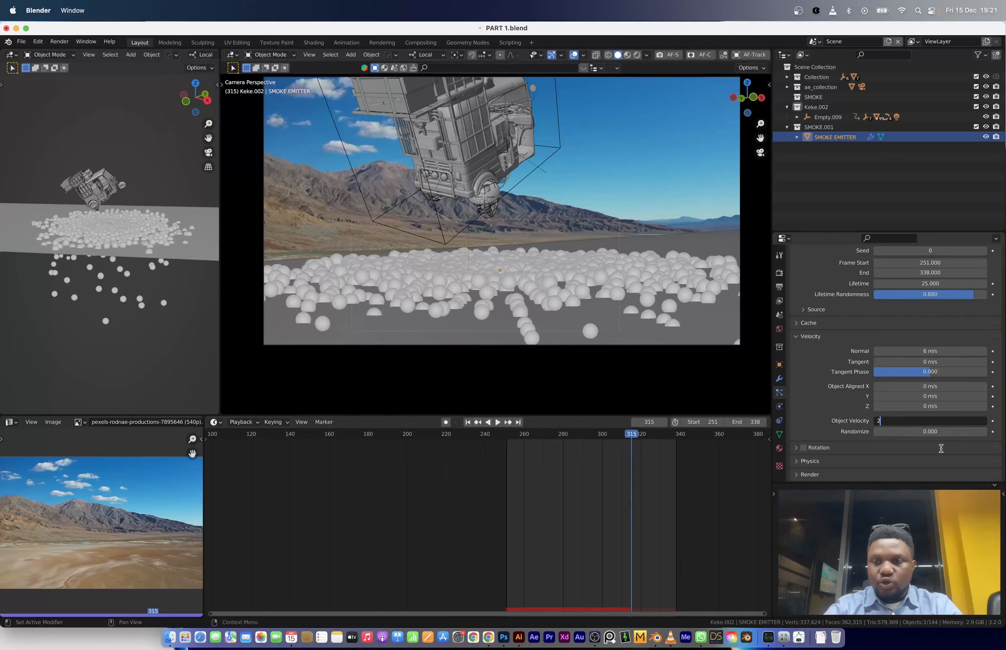
pyautogui.press('Tab')
pyautogui.write('1')
pyautogui.press('Return')
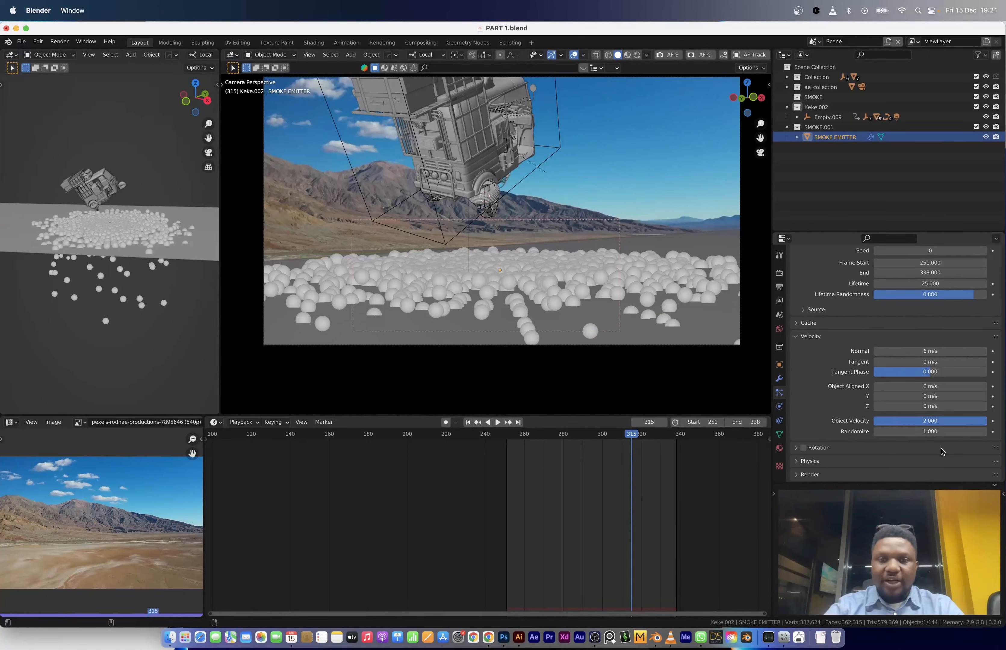
pyautogui.hotkey('shift', 'Left')
pyautogui.press('space')
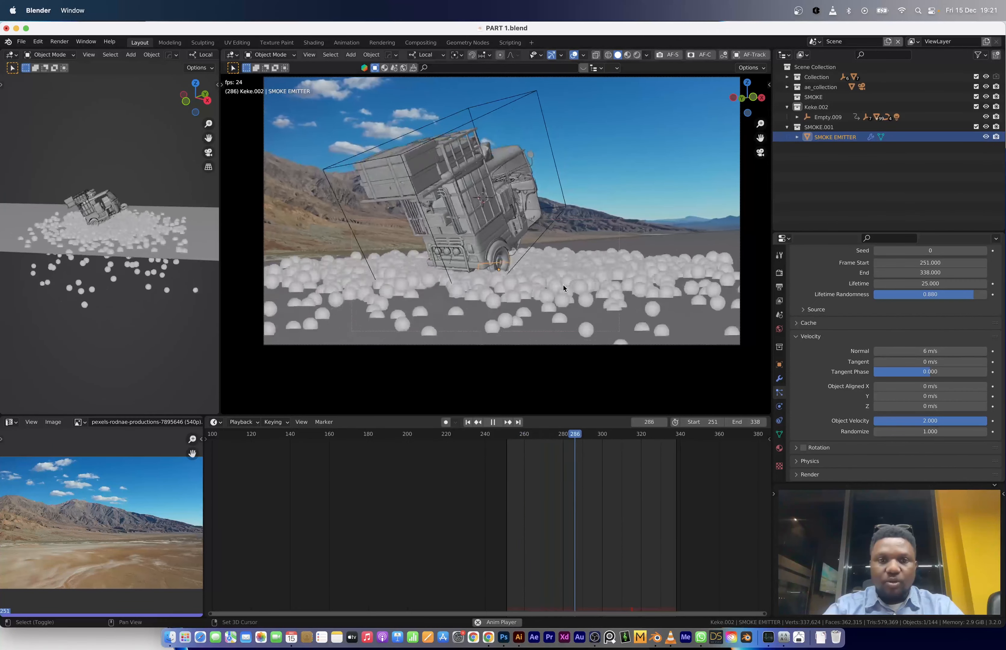
pyautogui.press('space')
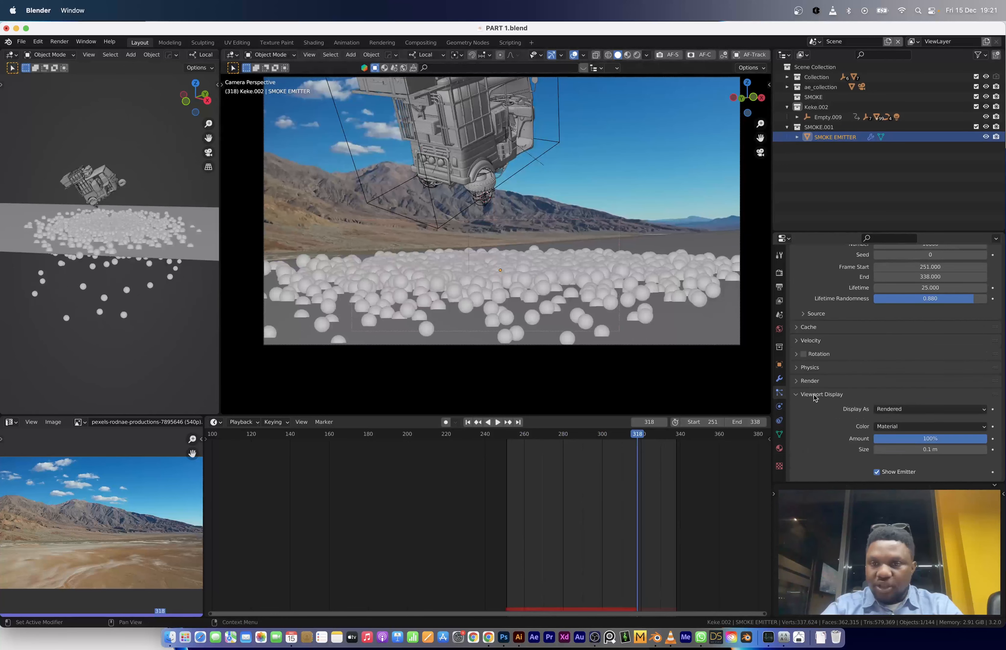
# Display the emitter's particles in the viewport as crosses of size 0.046 m, and replay the simulation from frame 251.
pyautogui.click(913, 411)
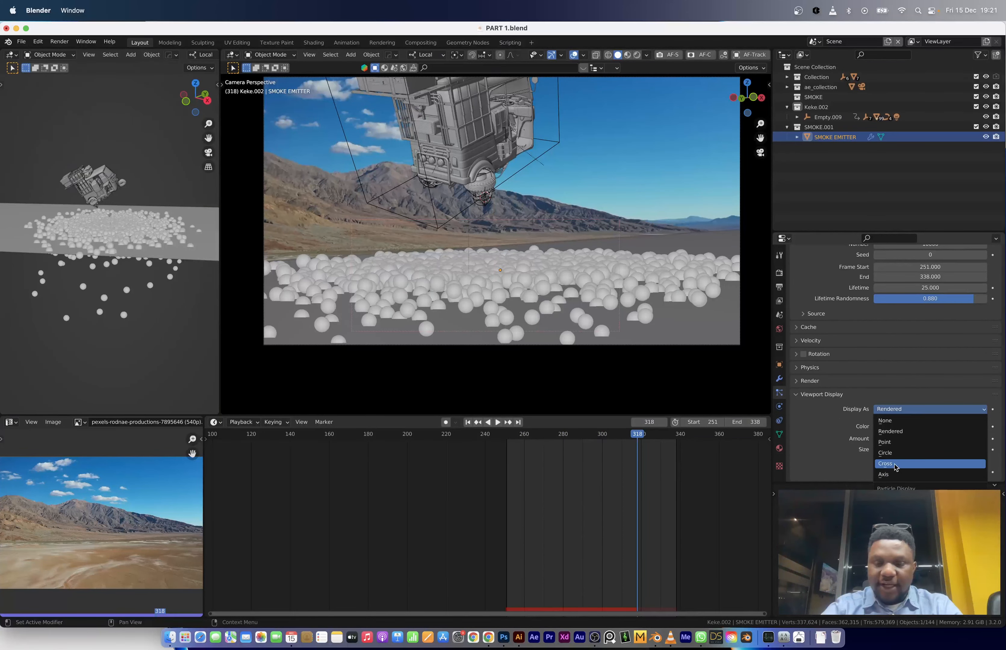
pyautogui.click(893, 464)
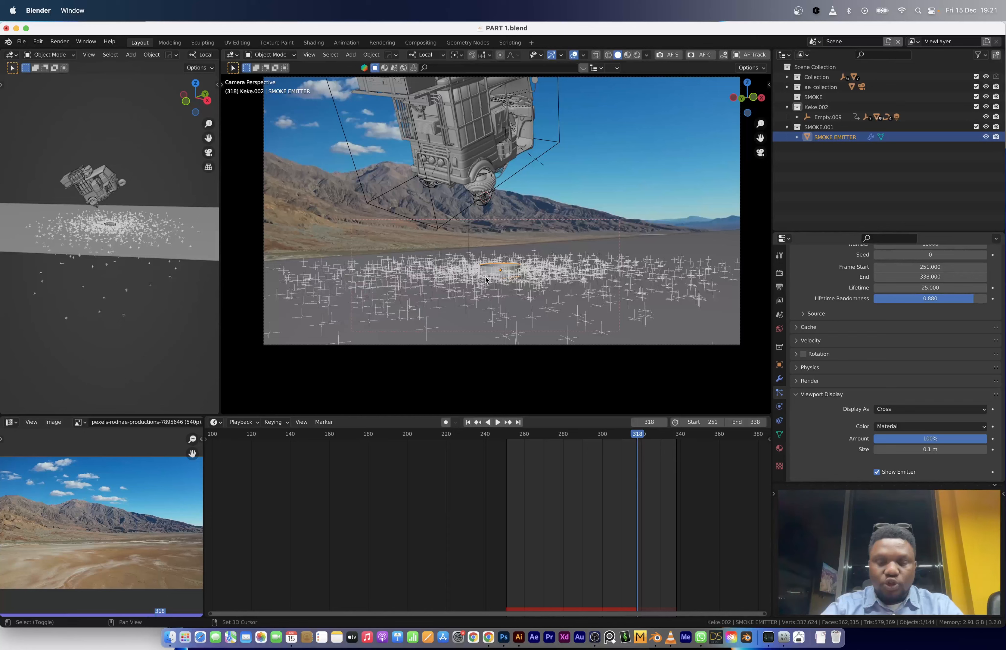
pyautogui.hotkey('shift', 'Left')
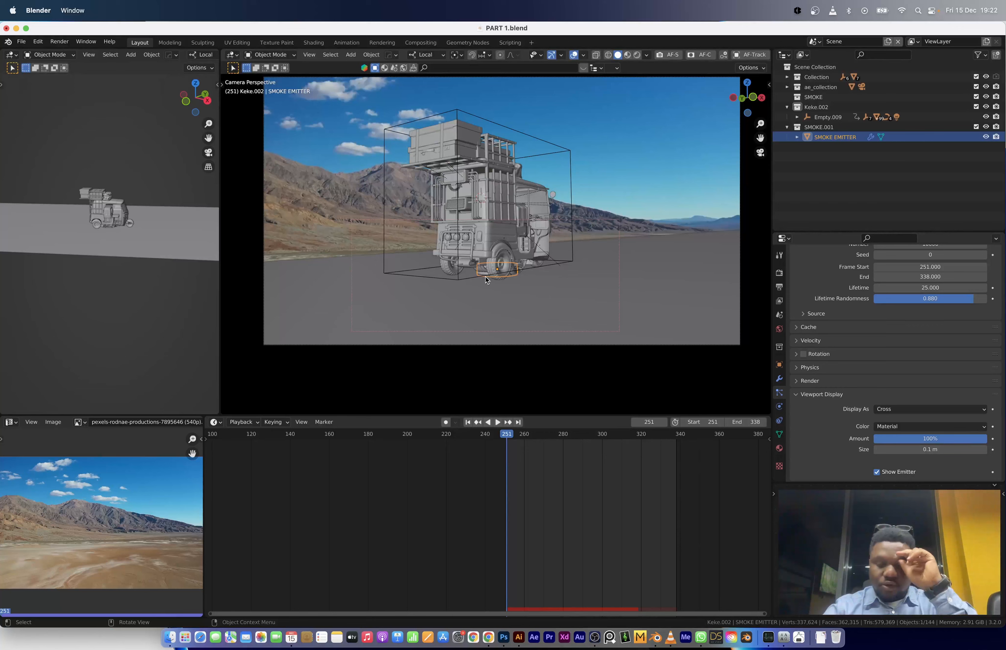
pyautogui.hotkey('shift', 'space')
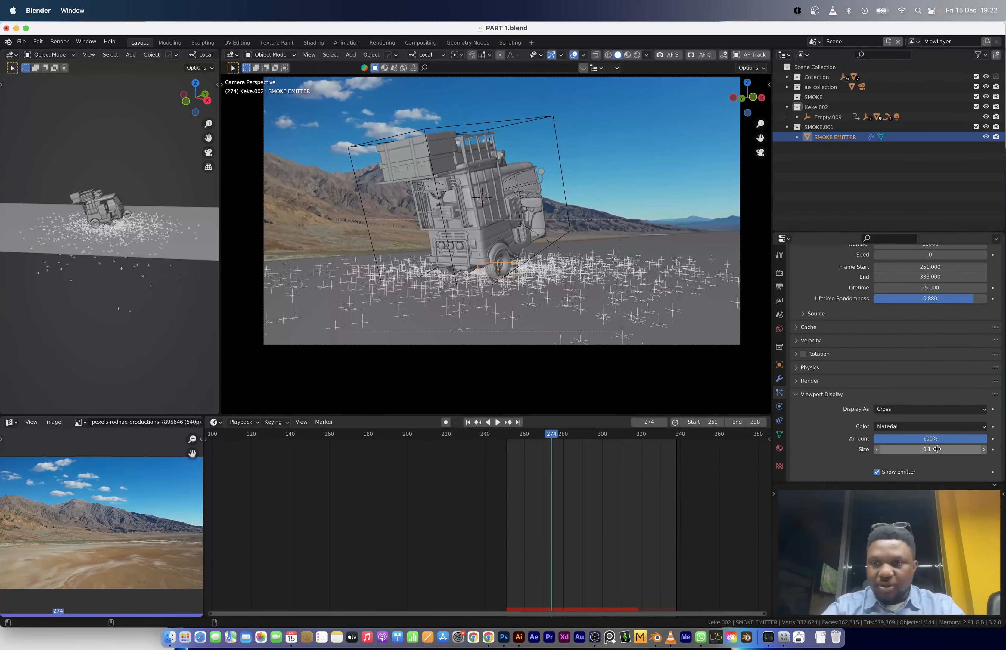
pyautogui.moveTo(930, 449); pyautogui.dragTo(904, 450)
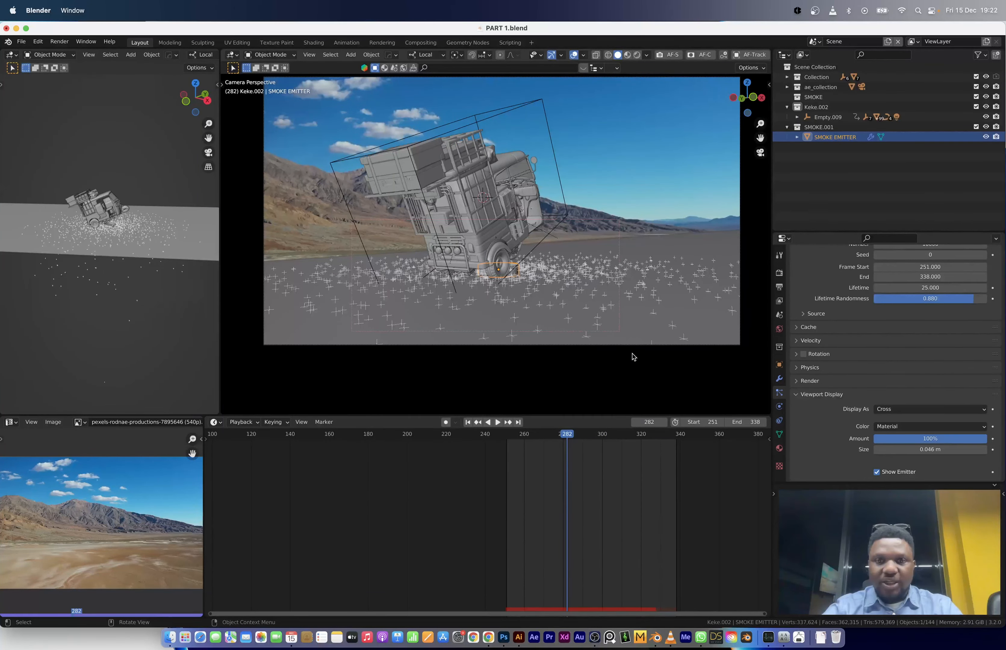
pyautogui.click(593, 638)
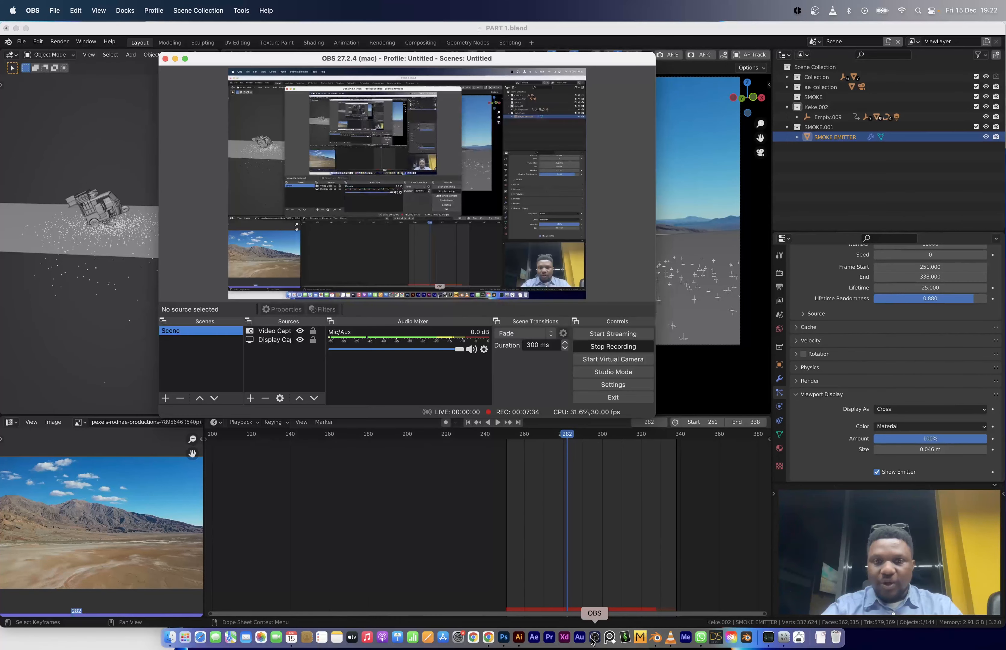
pyautogui.click(698, 26)
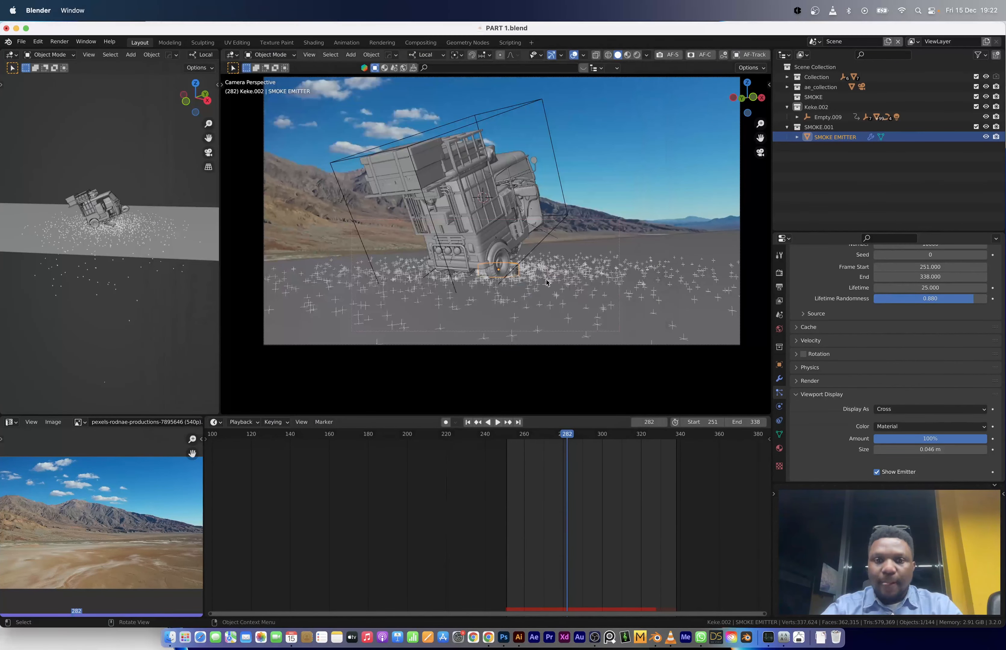
# Apply the Quick Smoke effect to the SMOKE EMITTER object.
pyautogui.click(372, 55)
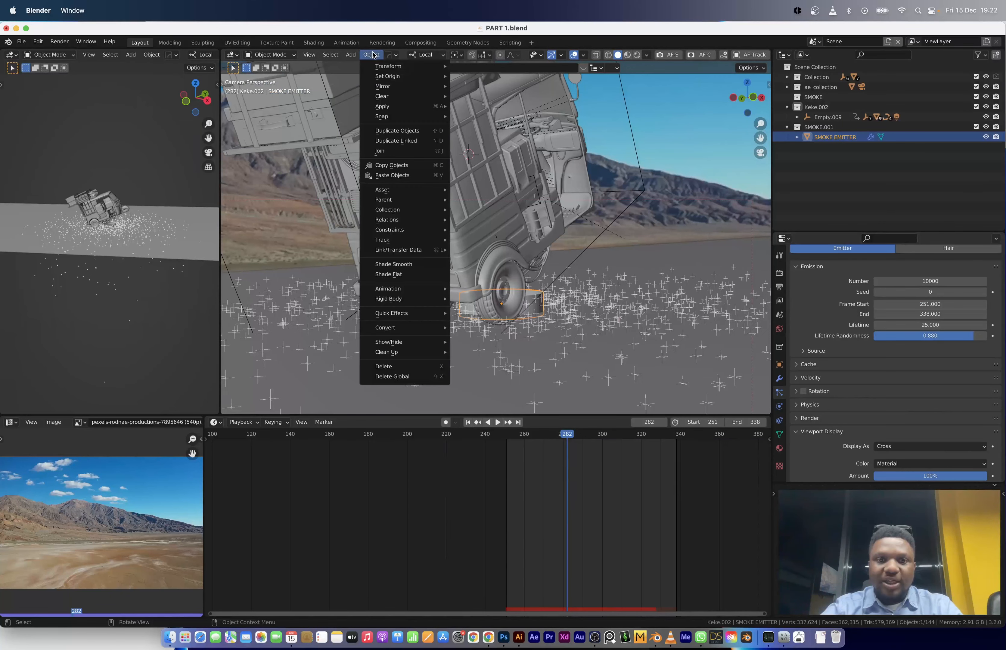
pyautogui.moveTo(401, 314)
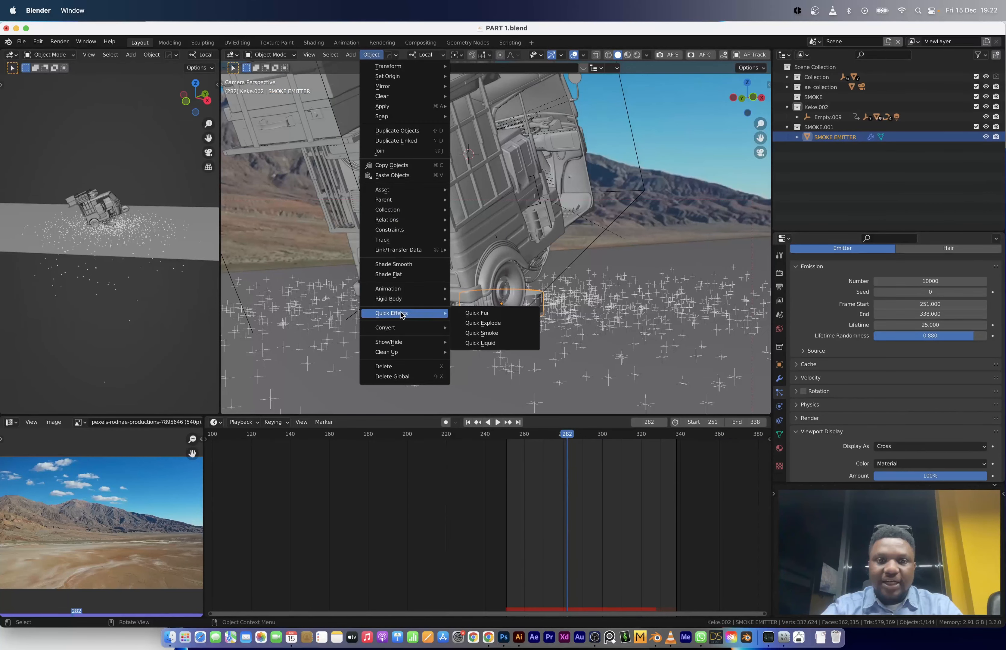
pyautogui.click(507, 333)
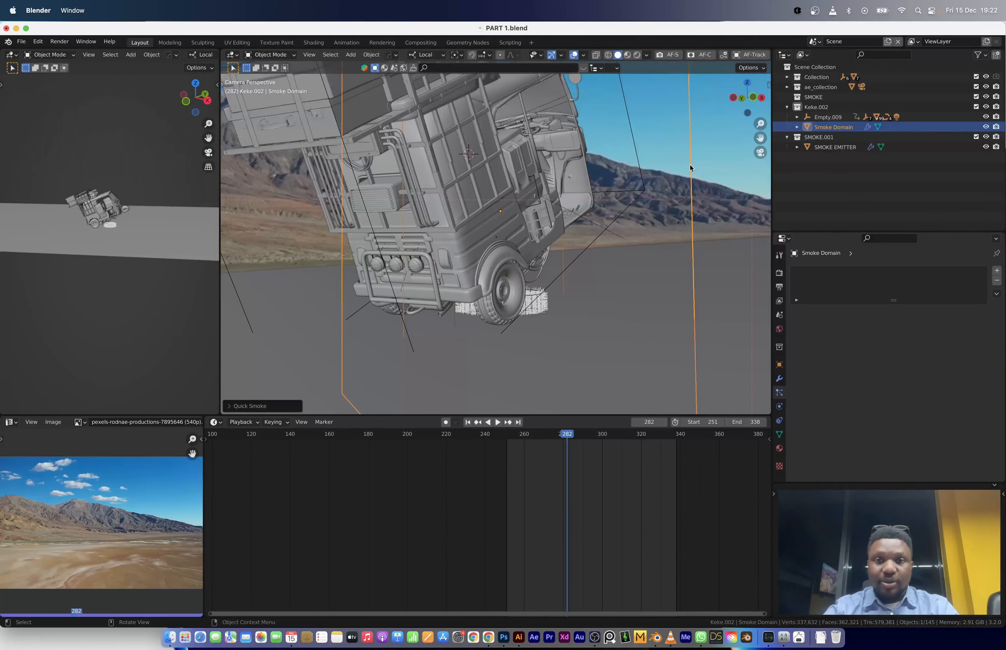
# Scale the Smoke Domain up horizontally, excluding its local Z axis, so it reaches well beyond the vehicle and the camera frame.
pyautogui.press('Home')
pyautogui.press('s')
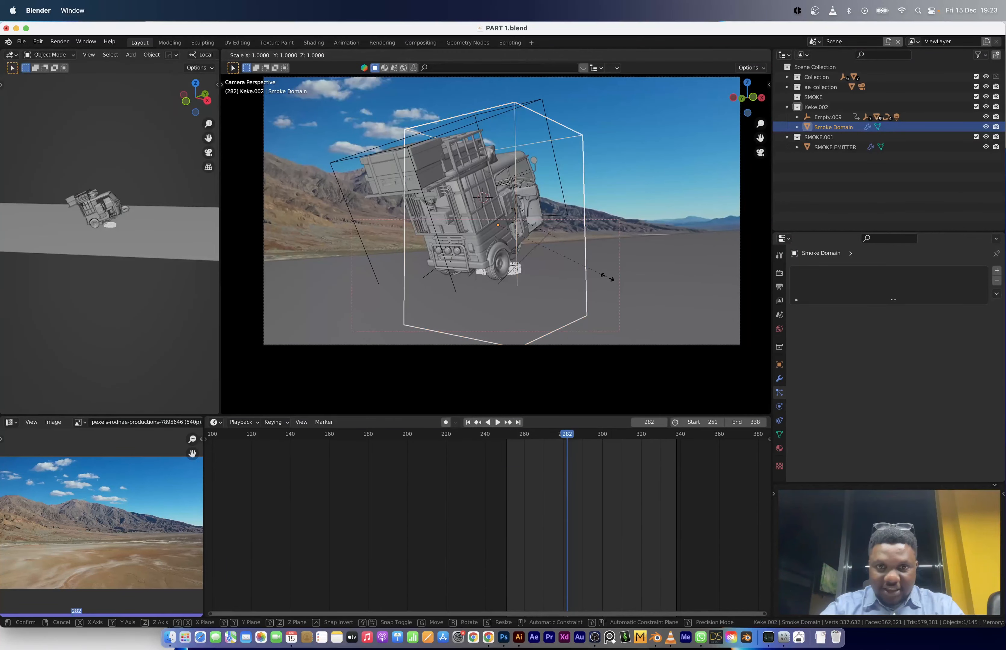
pyautogui.hotkey('shift', 'z')
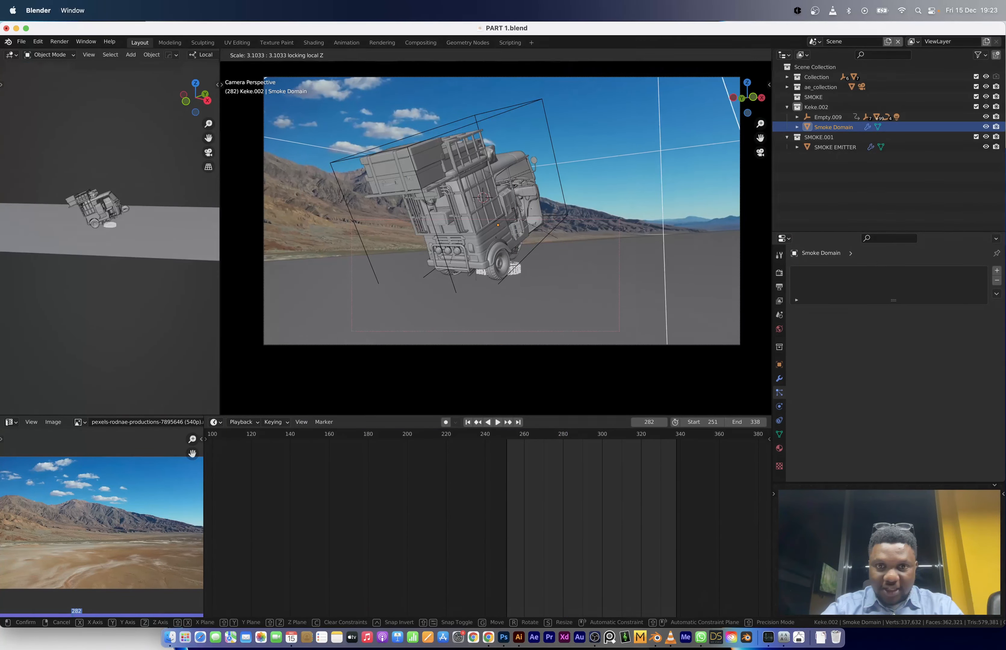
pyautogui.click(348, 413)
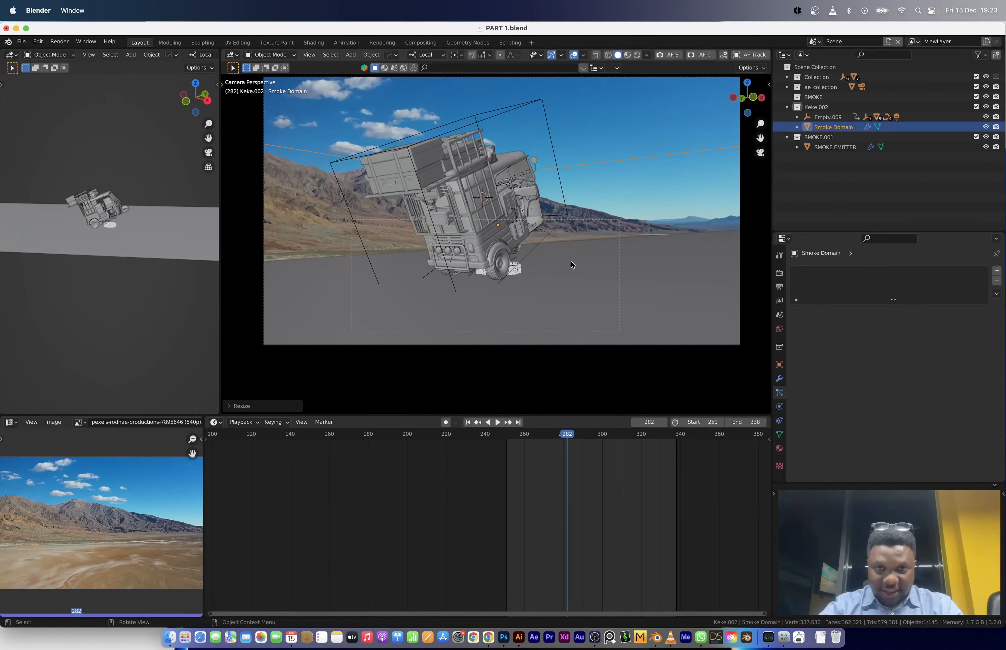
# Set the Sampling Substeps of the SMOKE EMITTER's fluid flow to 8.
pyautogui.click(513, 268)
pyautogui.click(514, 268)
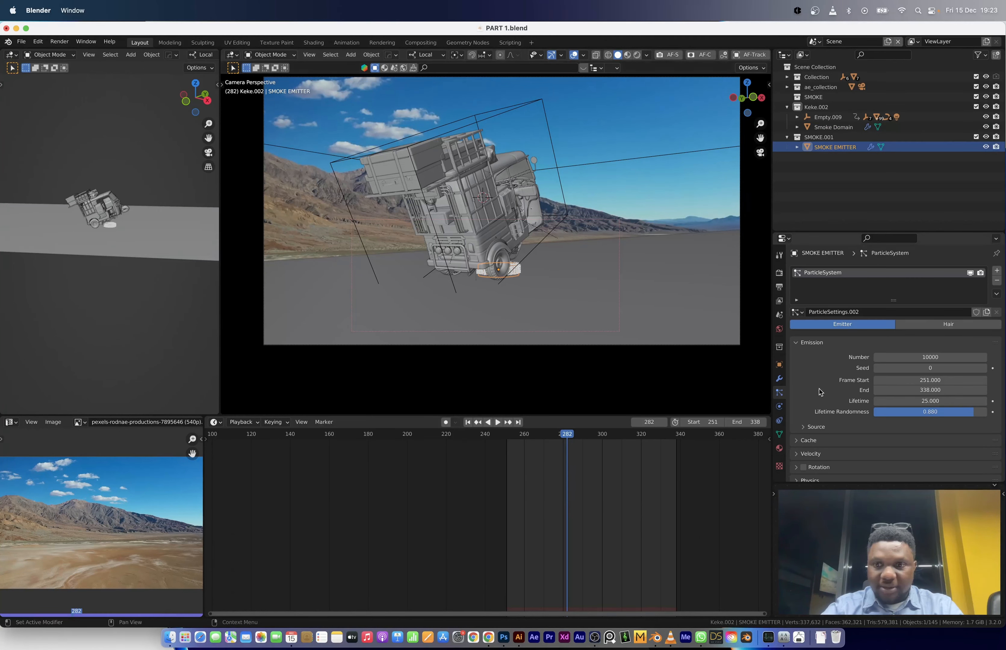
pyautogui.click(779, 407)
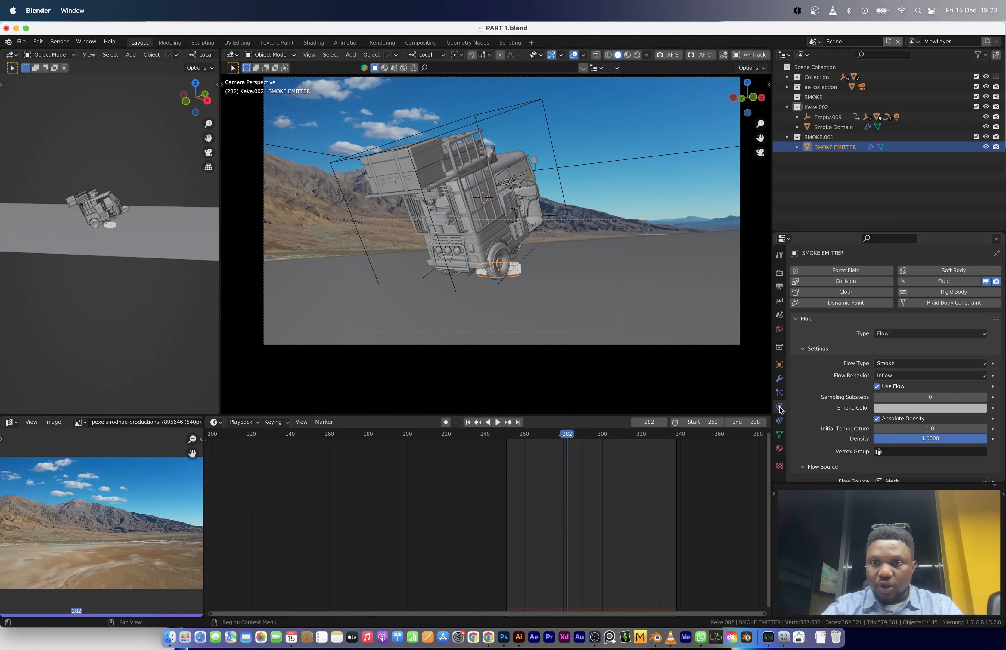
pyautogui.scroll(-2, 861, 382)
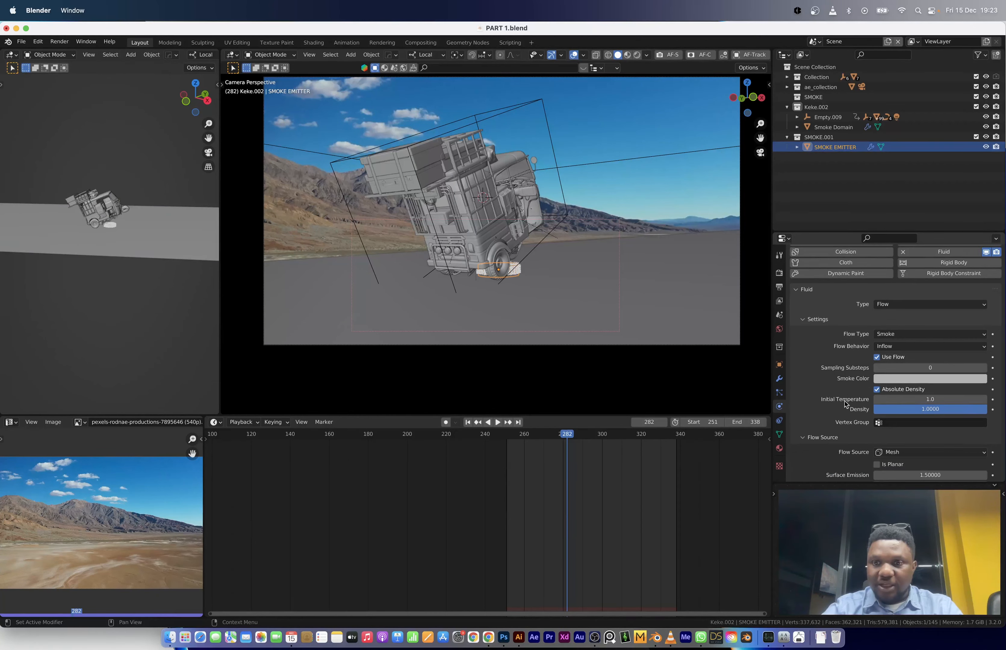
pyautogui.scroll(-1, 861, 381)
pyautogui.click(924, 369)
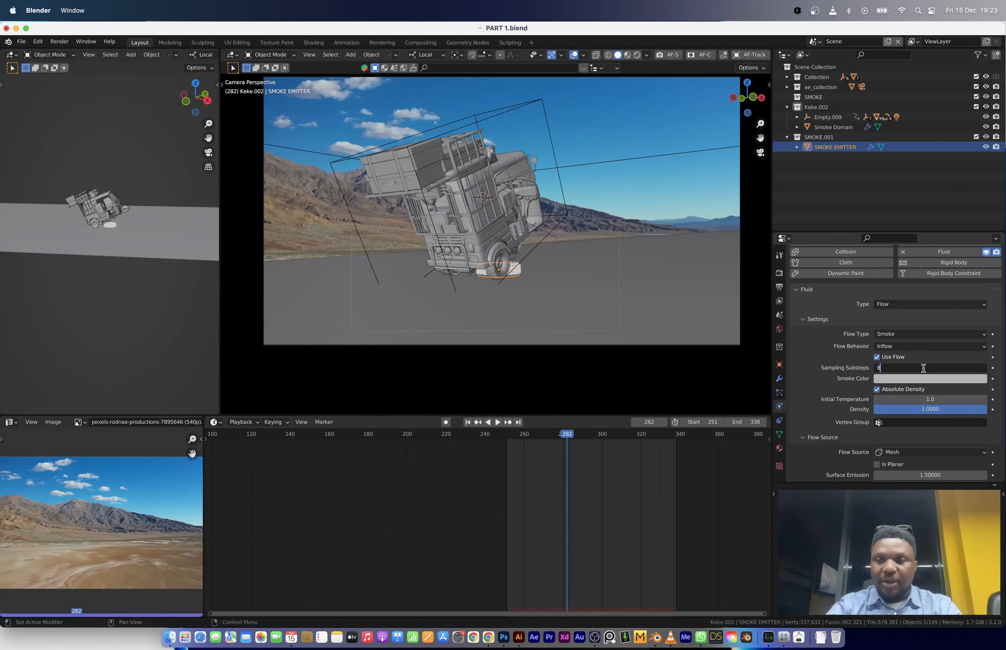
pyautogui.write('8')
pyautogui.press('Return')
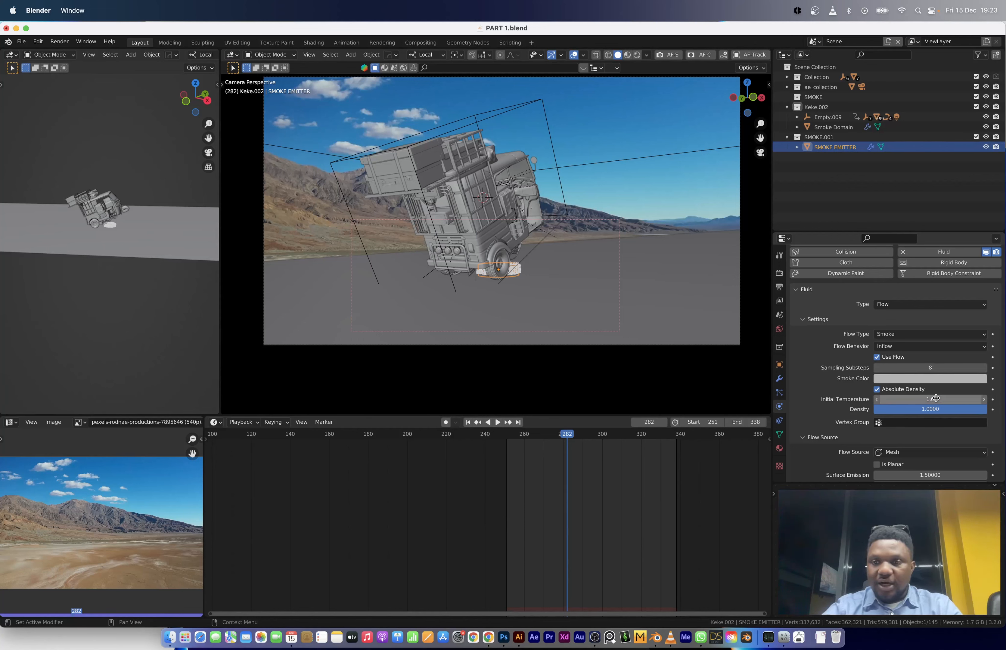
# Give the emitter's smoke flow an Initial Temperature of 0.2 and a Density of 0.7.
pyautogui.click(936, 398)
pyautogui.write('0.2')
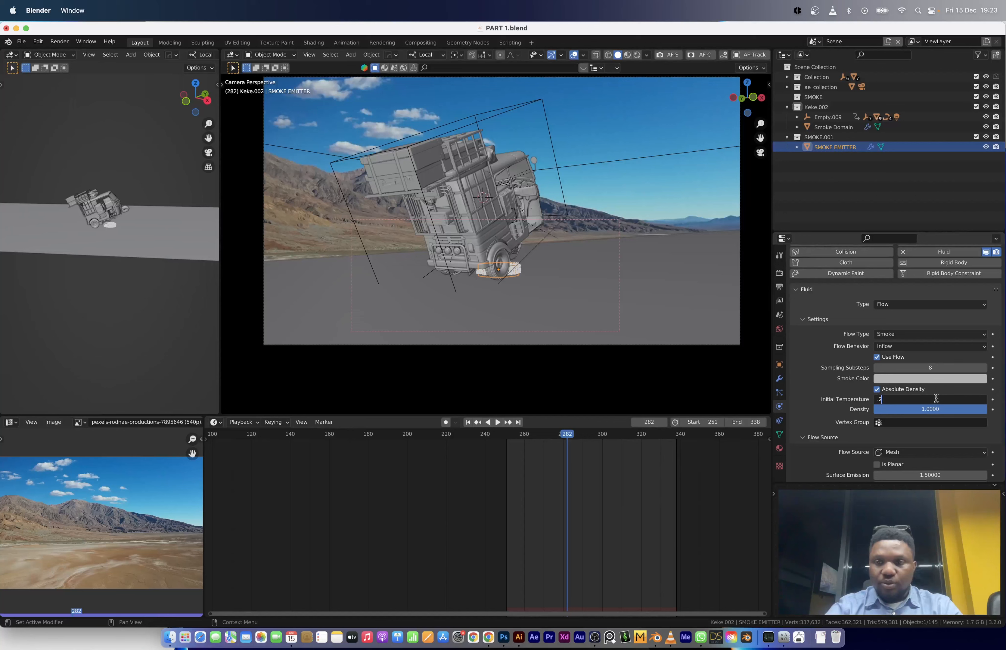
pyautogui.press('Tab')
pyautogui.write('0.7')
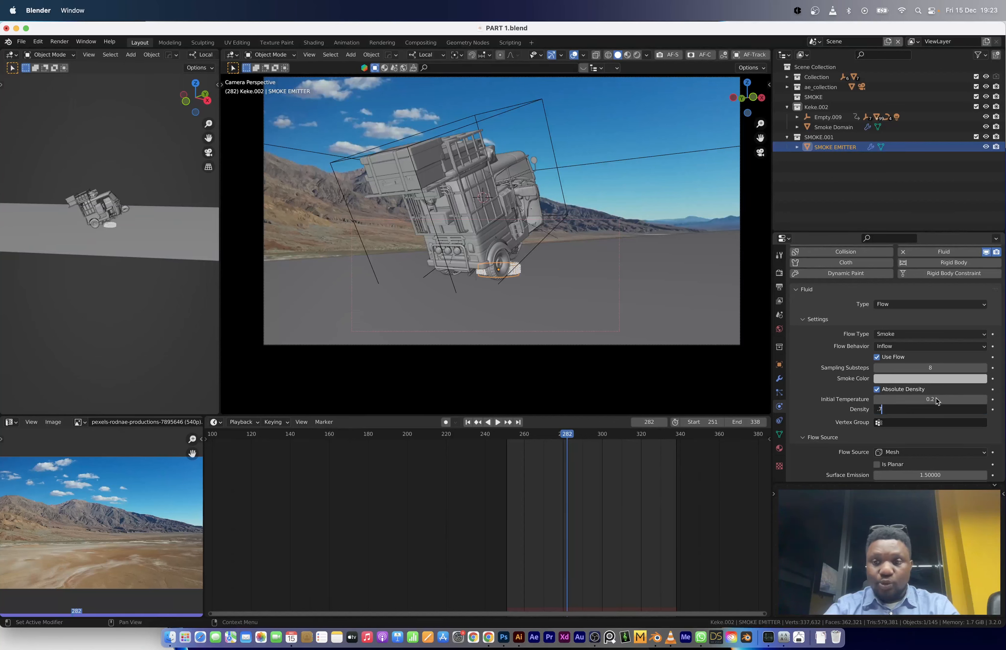
pyautogui.press('Return')
# Change the emitter's Flow Source to Particle System and assign its existing ParticleSystem as the source.
pyautogui.scroll(-5, 854, 347)
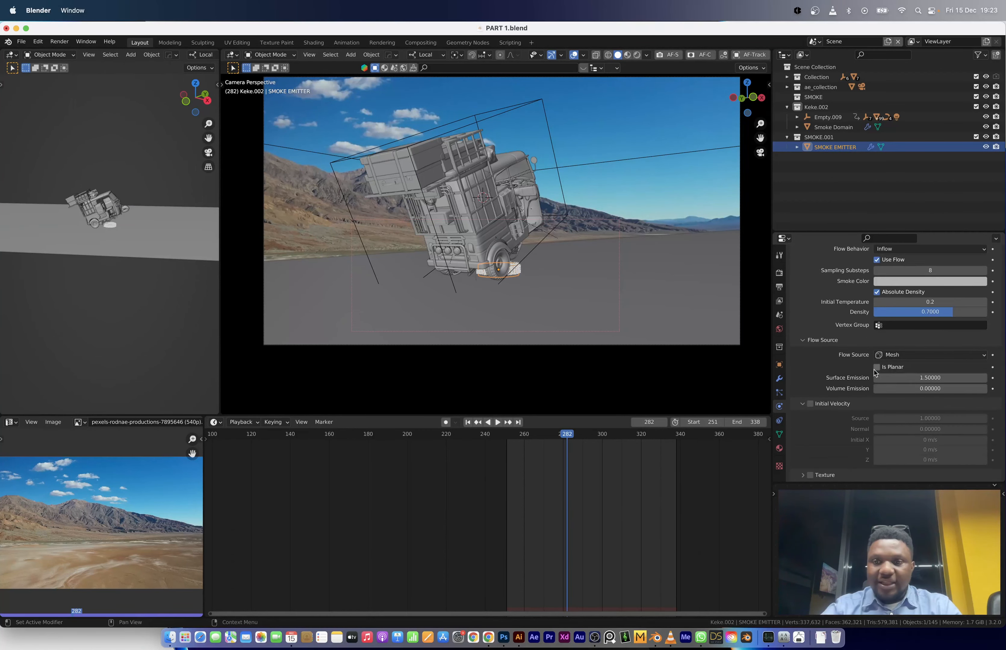
pyautogui.scroll(3, 518, 243)
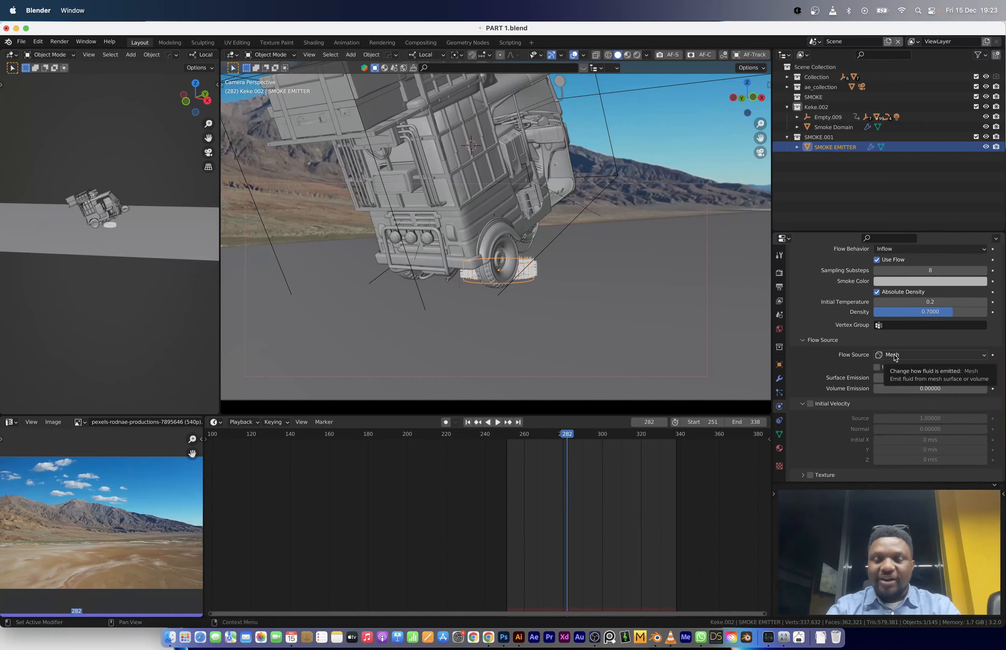
pyautogui.click(909, 358)
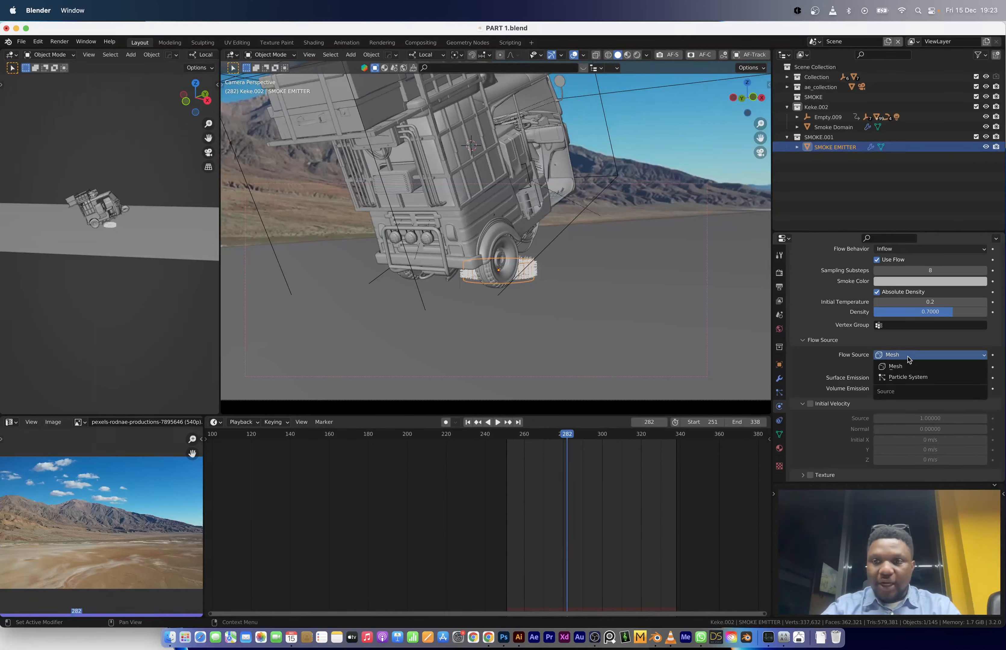
pyautogui.click(907, 377)
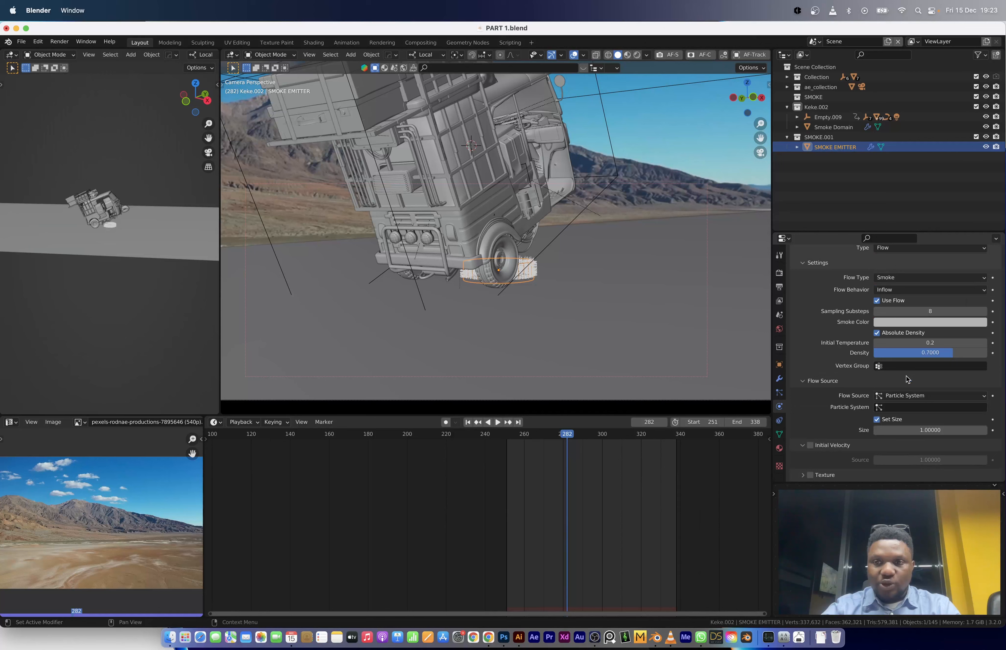
pyautogui.click(901, 409)
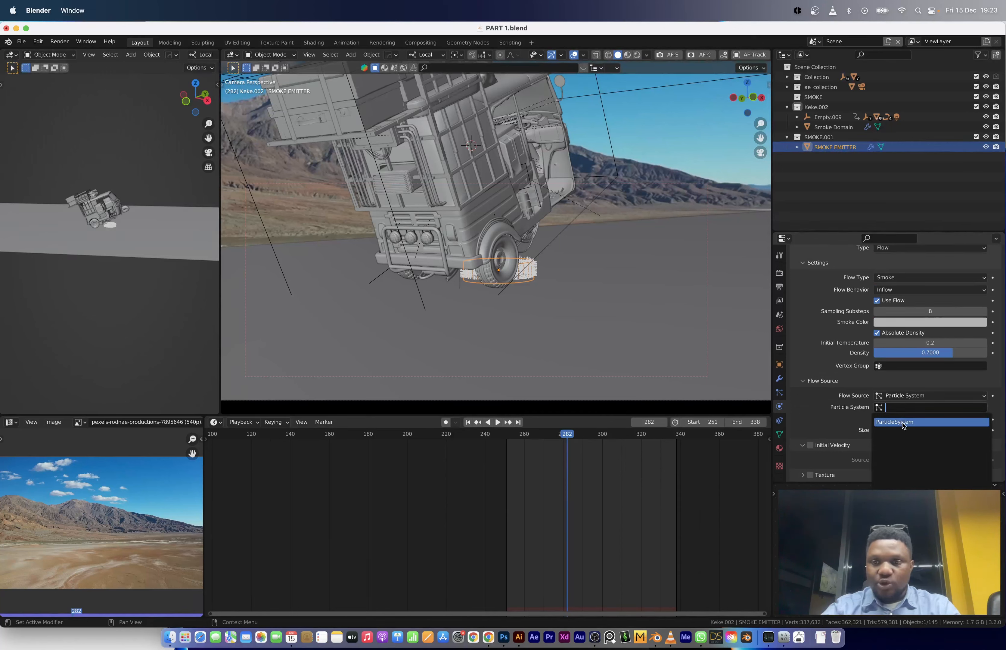
pyautogui.click(900, 422)
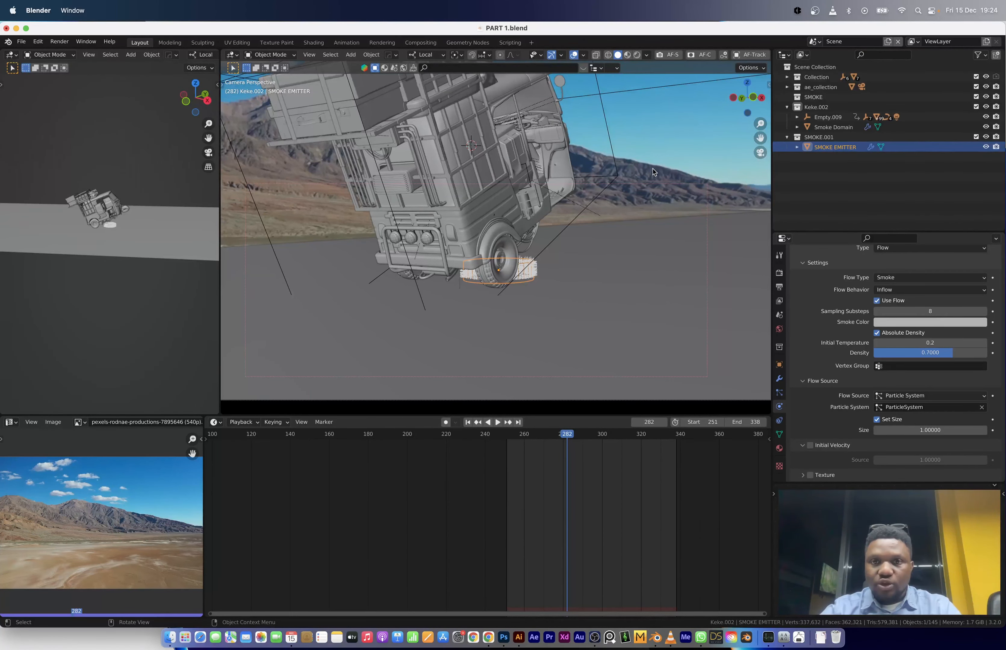
# Set the Smoke Domain's Resolution Divisions to 64 and its CFL Number to 6.
pyautogui.scroll(-3, 654, 165)
pyautogui.click(646, 143)
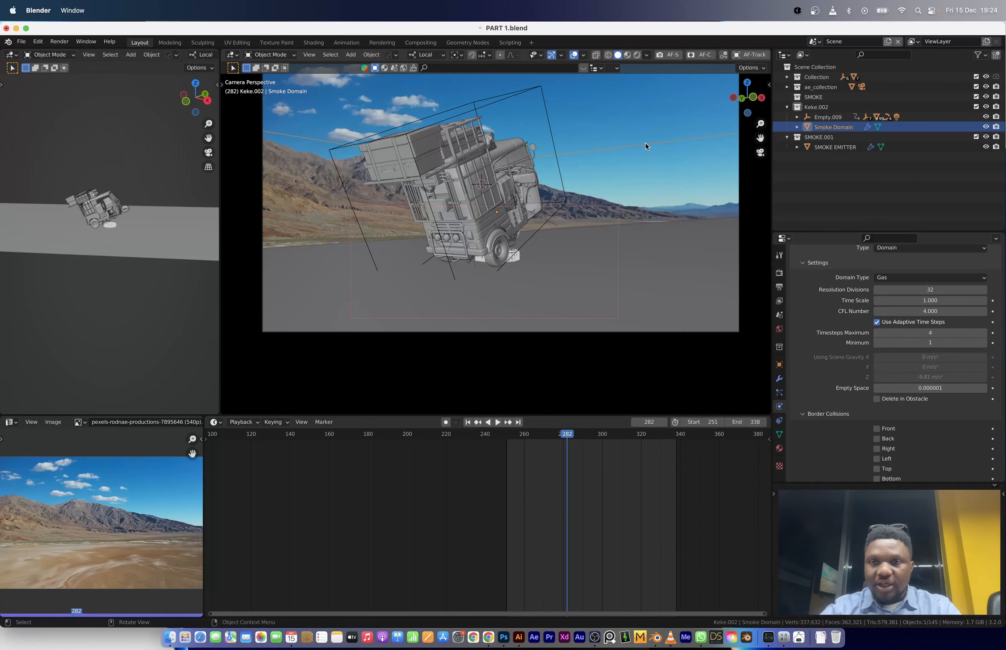
pyautogui.scroll(2, 925, 336)
pyautogui.click(927, 330)
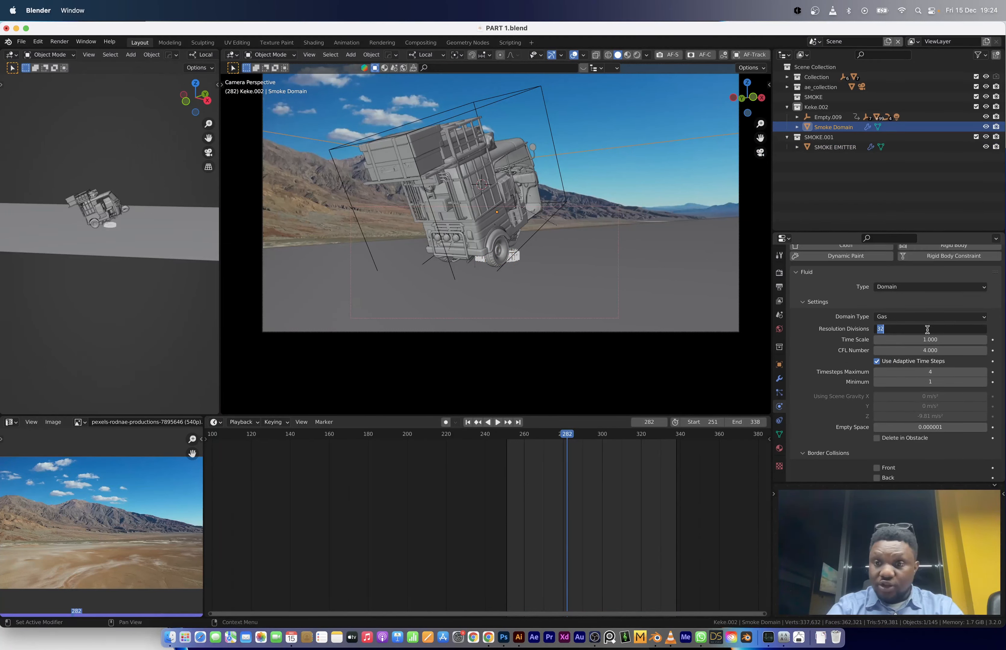
pyautogui.write('64')
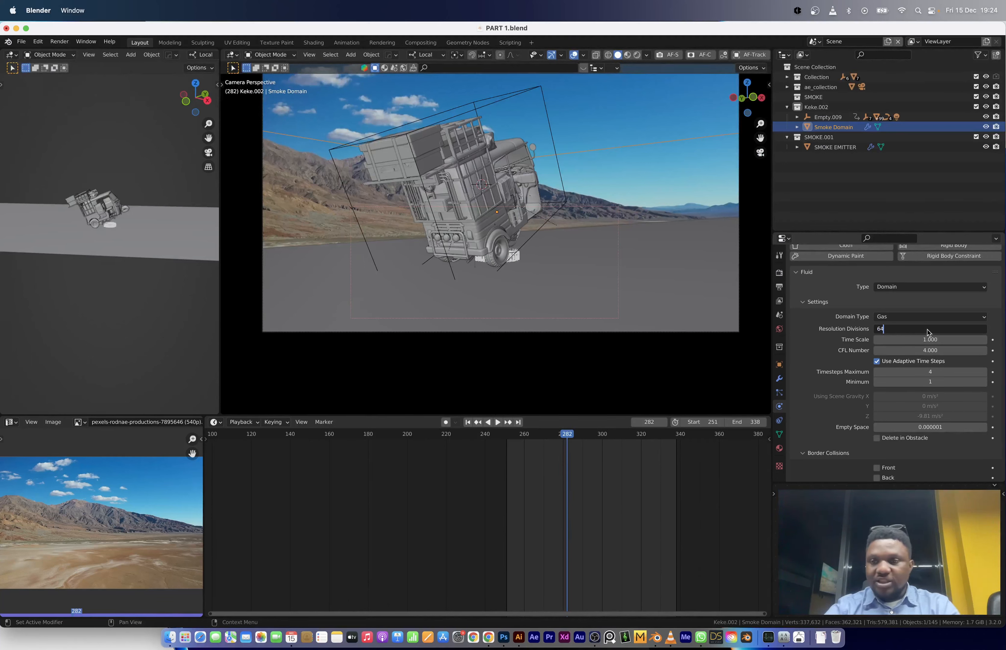
pyautogui.press('Return')
pyautogui.click(916, 350)
pyautogui.write('6')
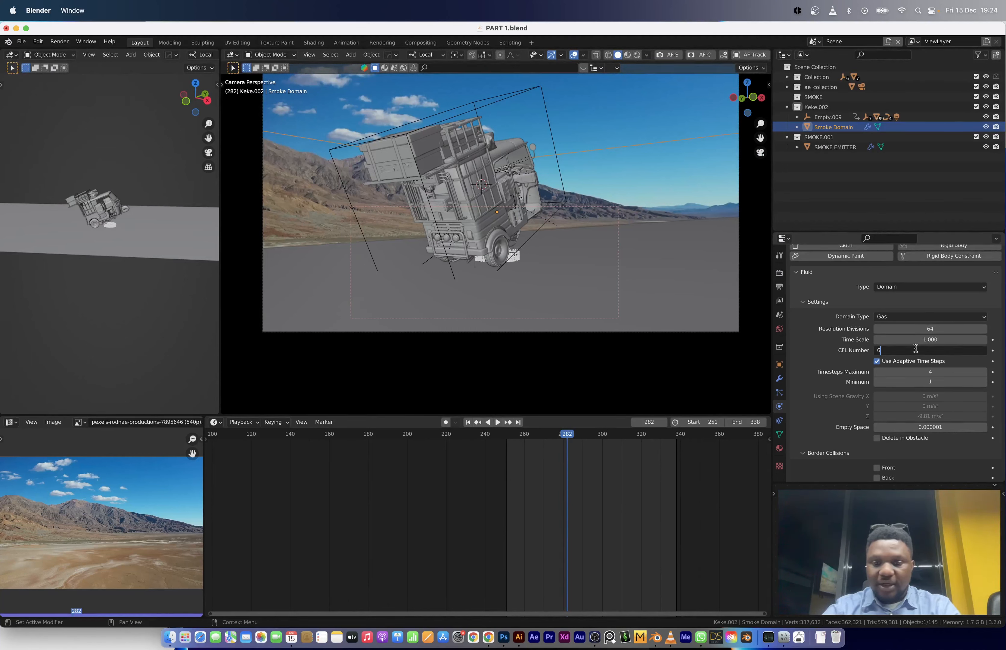
pyautogui.press('Return')
# Set the Smoke Domain's Timesteps Maximum to 12 and Minimum to 4, and enable Adaptive Domain.
pyautogui.click(928, 371)
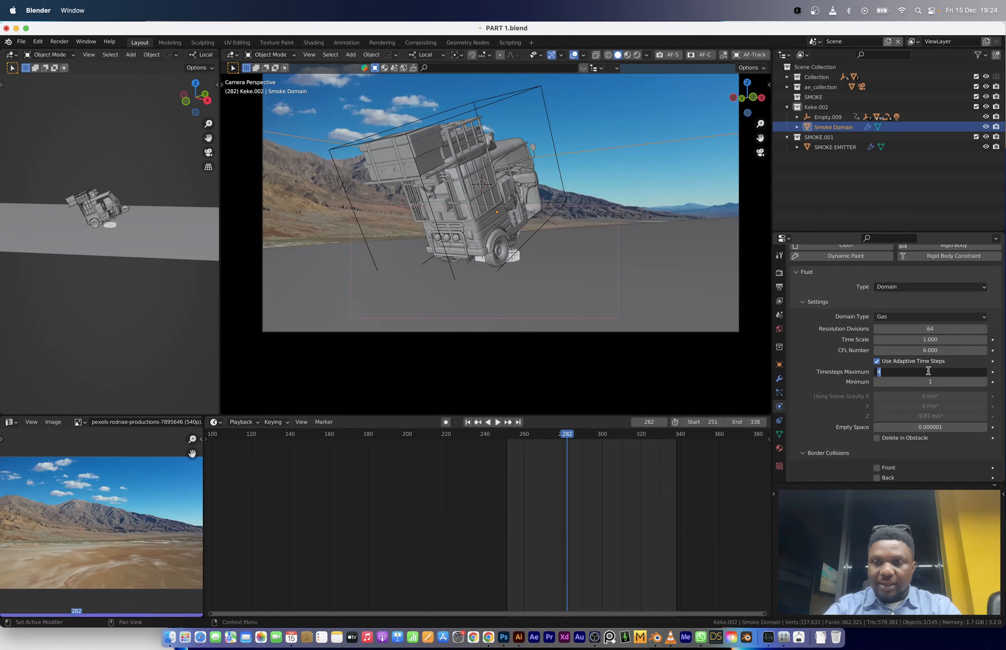
pyautogui.write('12')
pyautogui.press('Tab')
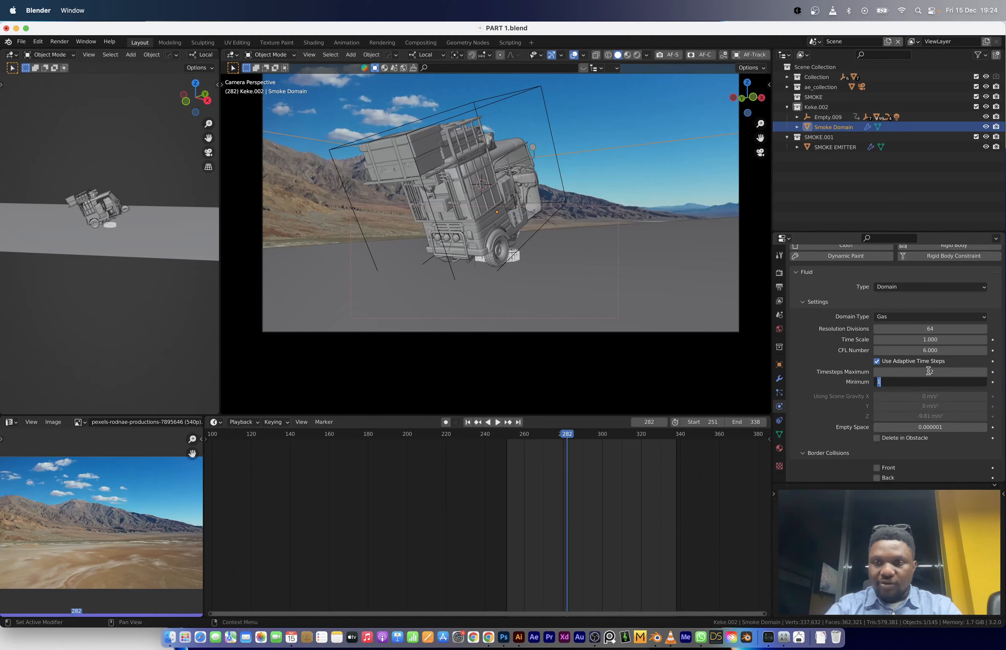
pyautogui.press('Return')
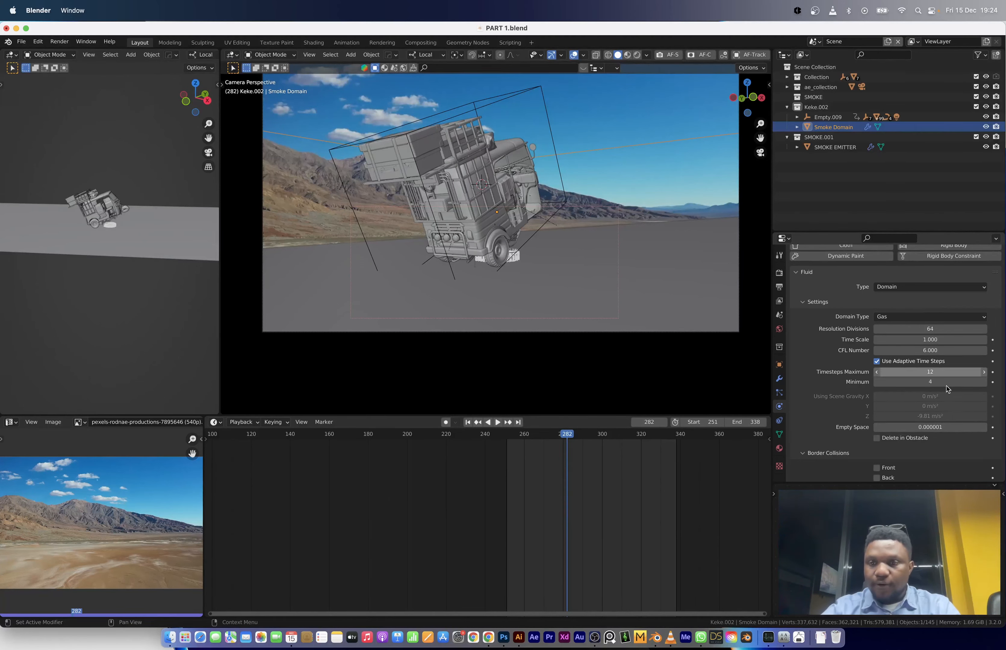
pyautogui.scroll(-7, 909, 376)
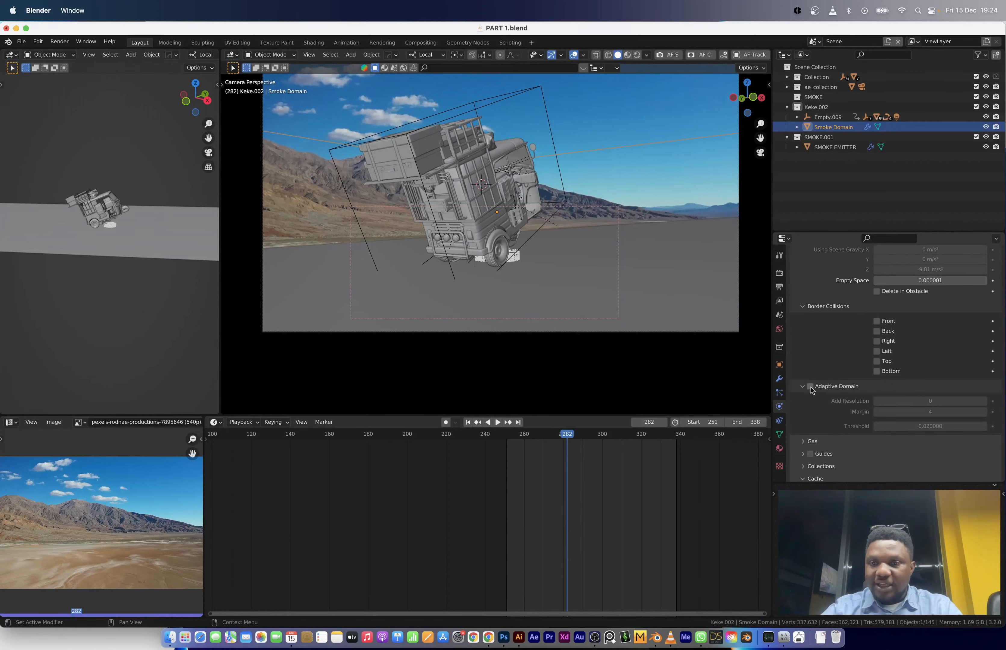
pyautogui.click(810, 387)
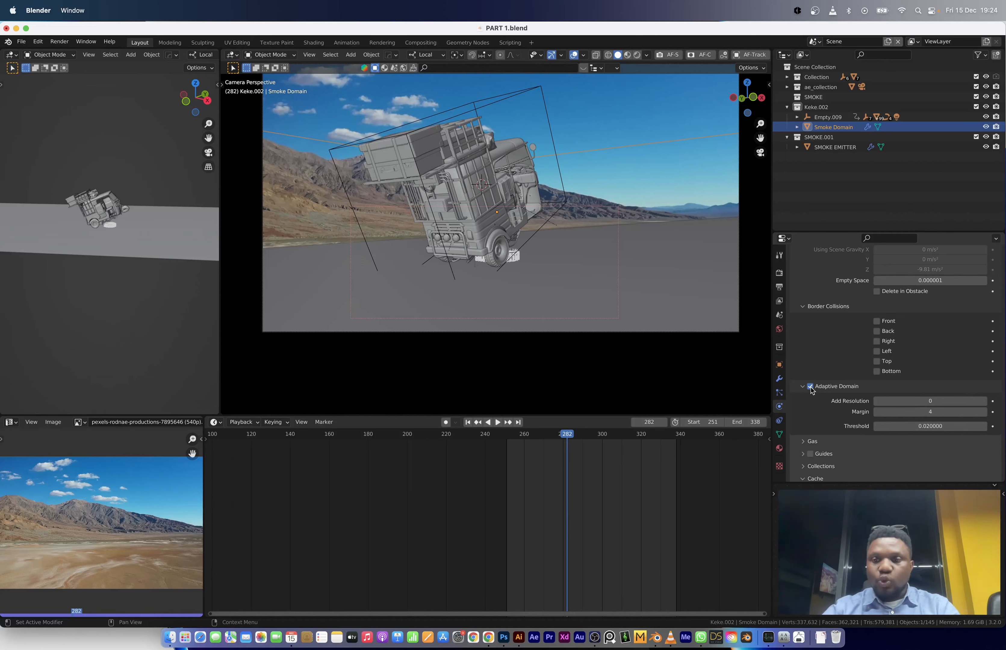
# Set the Smoke Domain's Adaptive Domain Margin to 2 and its Threshold to 0.01.
pyautogui.doubleClick(937, 412)
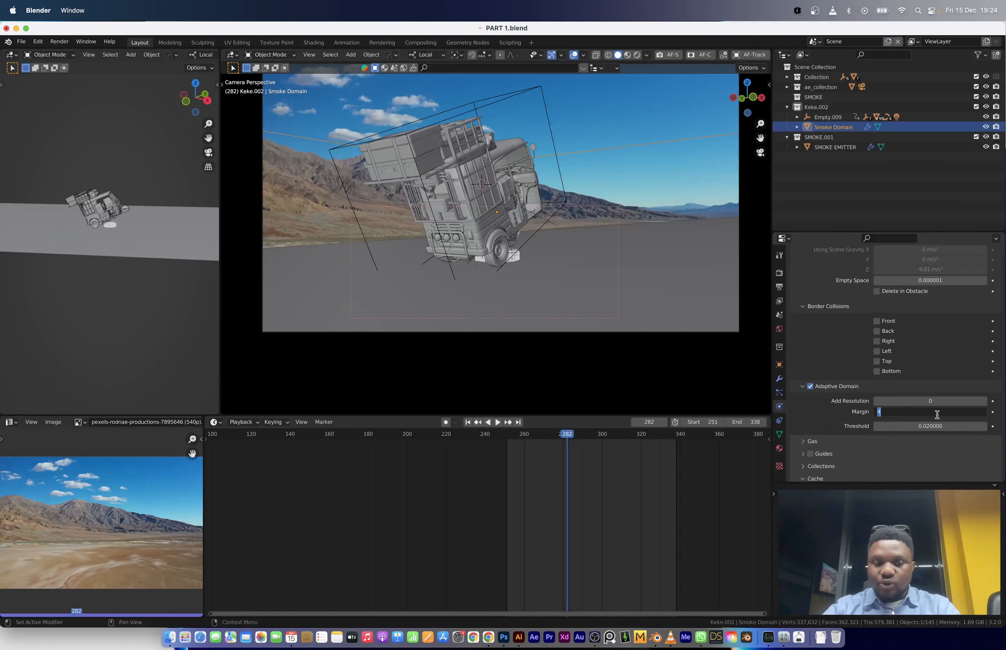
pyautogui.write('2')
pyautogui.press('Return')
pyautogui.doubleClick(930, 425)
pyautogui.write('0.02')
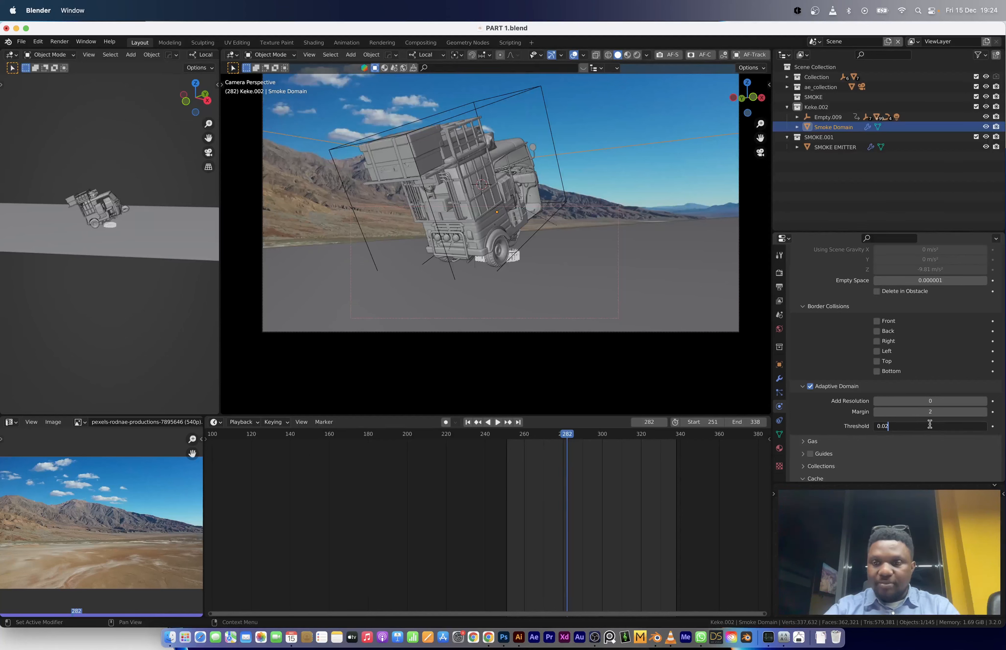
pyautogui.press('BackSpace')
pyautogui.write('1')
pyautogui.press('Return')
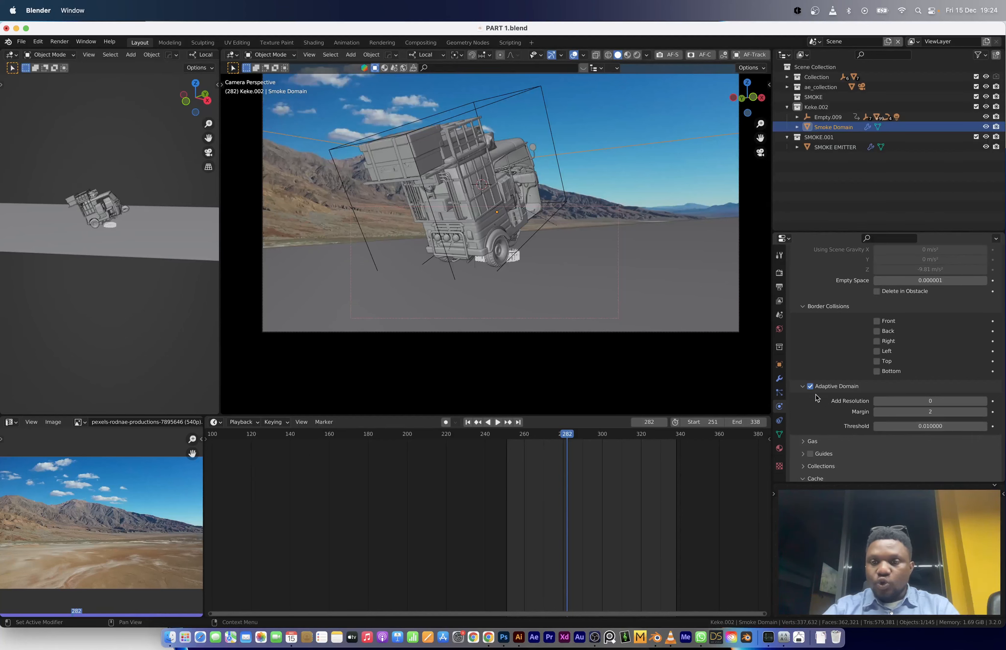
# Set the Smoke Domain's gas Buoyancy Density and Heat to -3 and its Vorticity to 0.1.
pyautogui.click(811, 441)
pyautogui.scroll(-5, 845, 423)
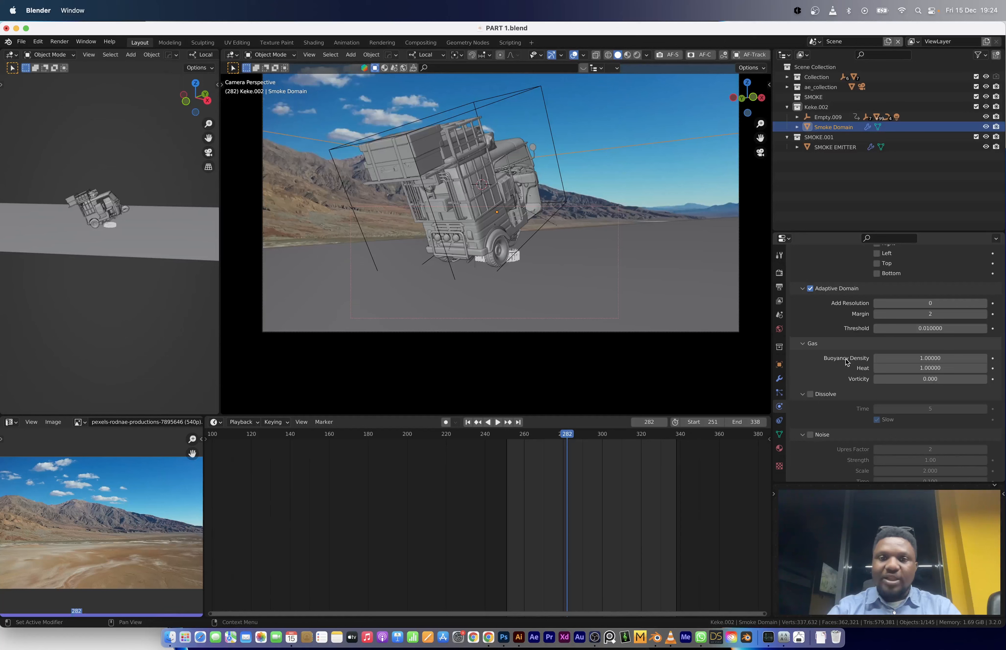
pyautogui.moveTo(921, 358)
pyautogui.mouseDown()
pyautogui.moveTo(922, 368)
pyautogui.moveTo(921, 357)
pyautogui.mouseUp()
pyautogui.write('-3')
pyautogui.press('Return')
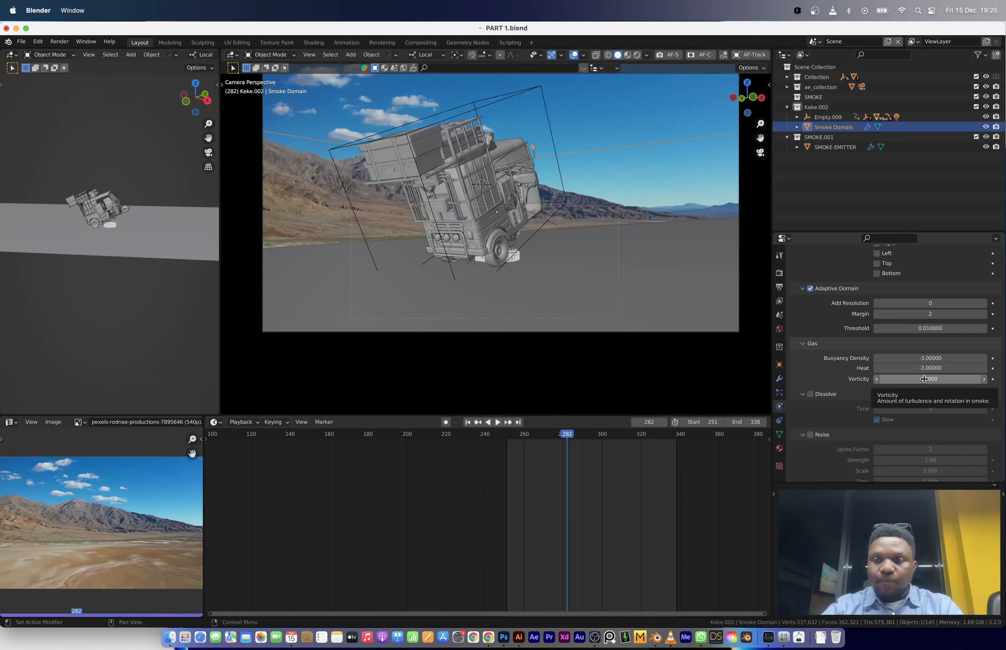
pyautogui.click(924, 380)
pyautogui.write('.1')
pyautogui.press('Return')
# Enable Dissolve and Noise for the Smoke Domain's gas, using a Noise Upres Factor of 2.
pyautogui.click(810, 395)
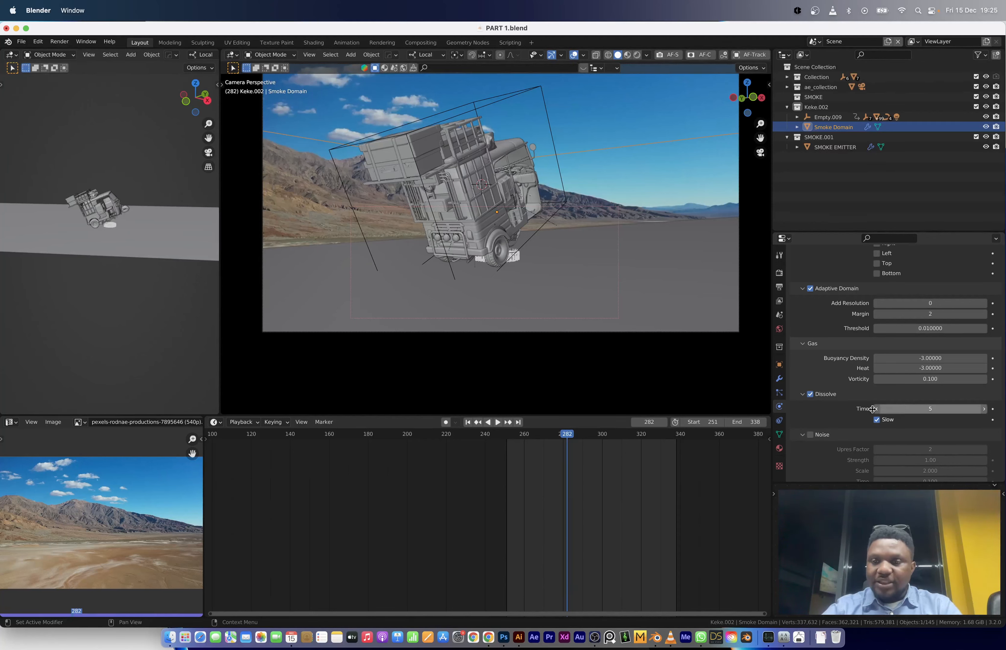
pyautogui.scroll(-4, 827, 404)
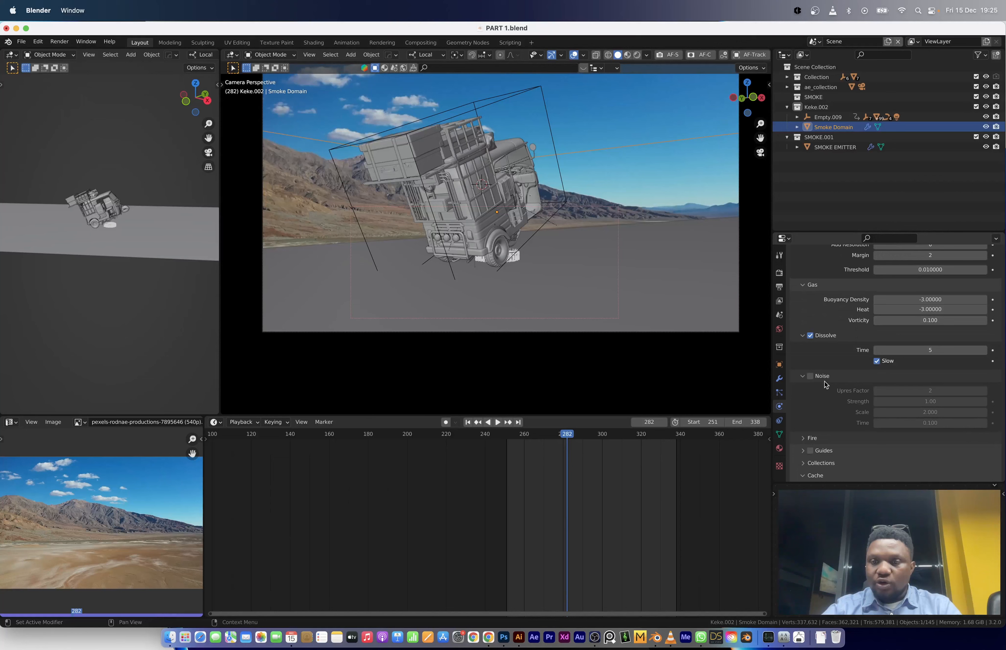
pyautogui.click(810, 376)
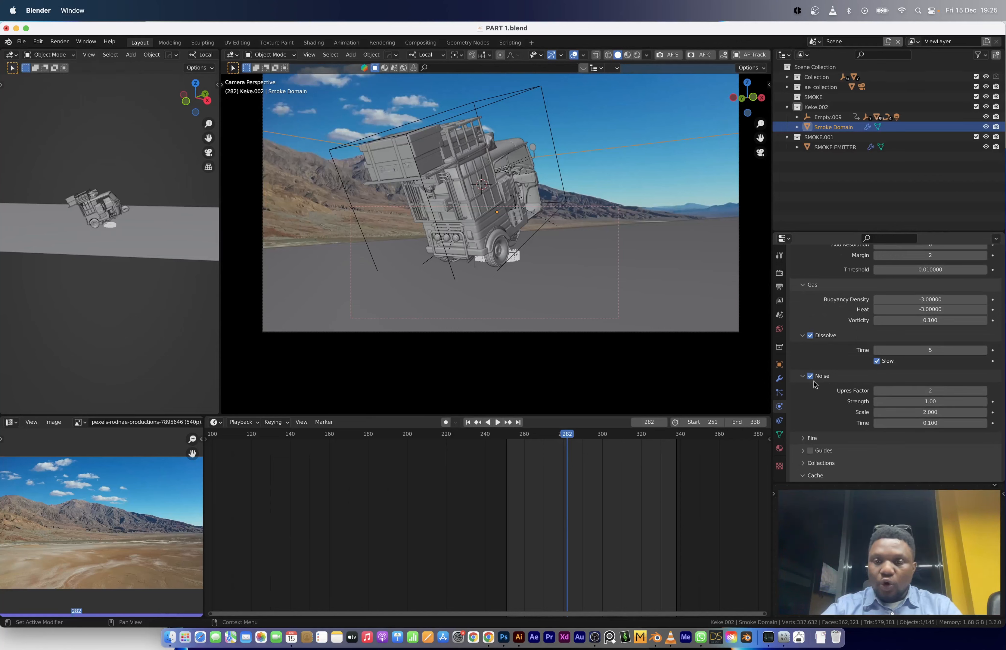
pyautogui.click(895, 392)
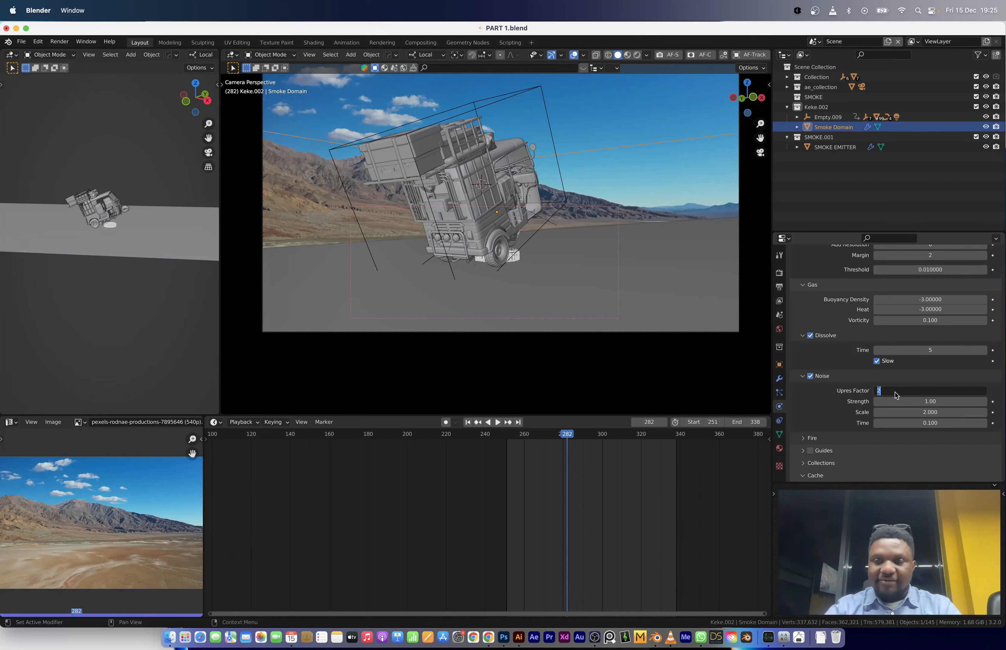
pyautogui.press('Return')
# Review the Smoke Domain's Resolution Divisions and keep it at 64.
pyautogui.scroll(10, 907, 299)
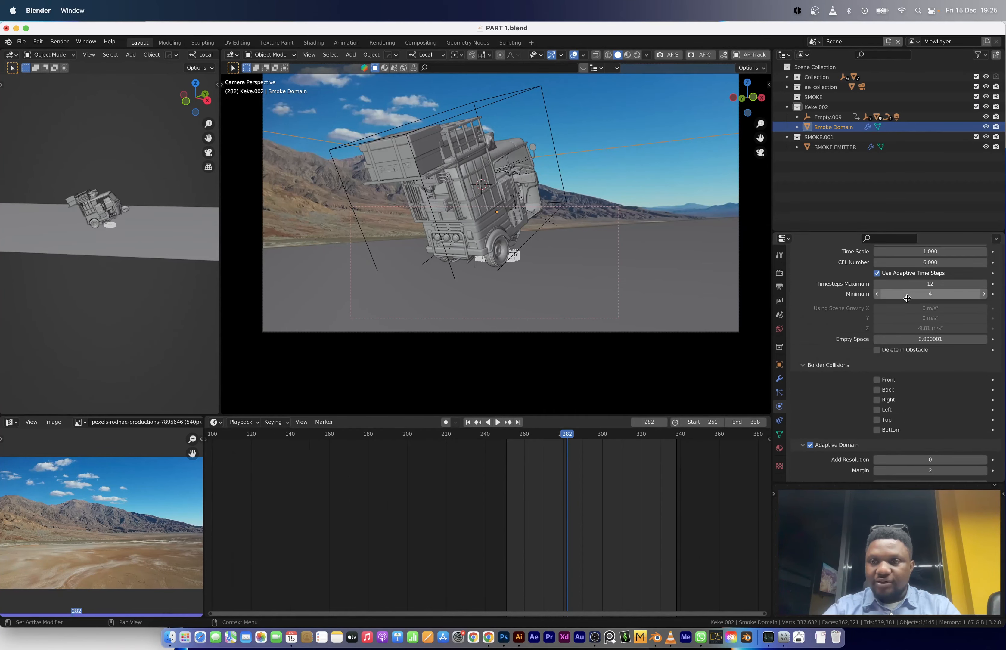
pyautogui.scroll(6, 907, 299)
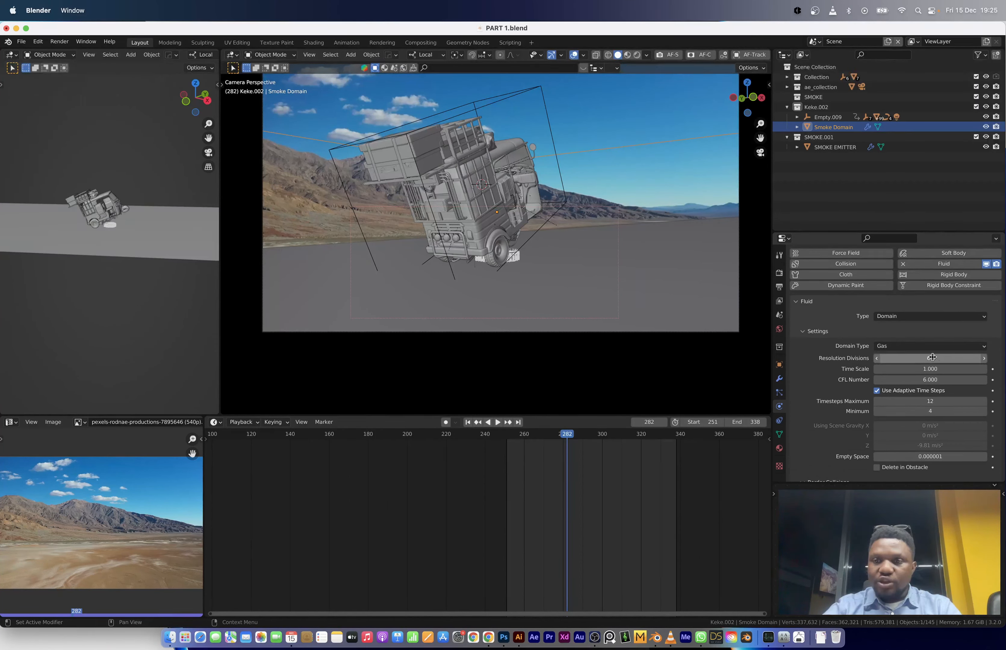
pyautogui.click(924, 359)
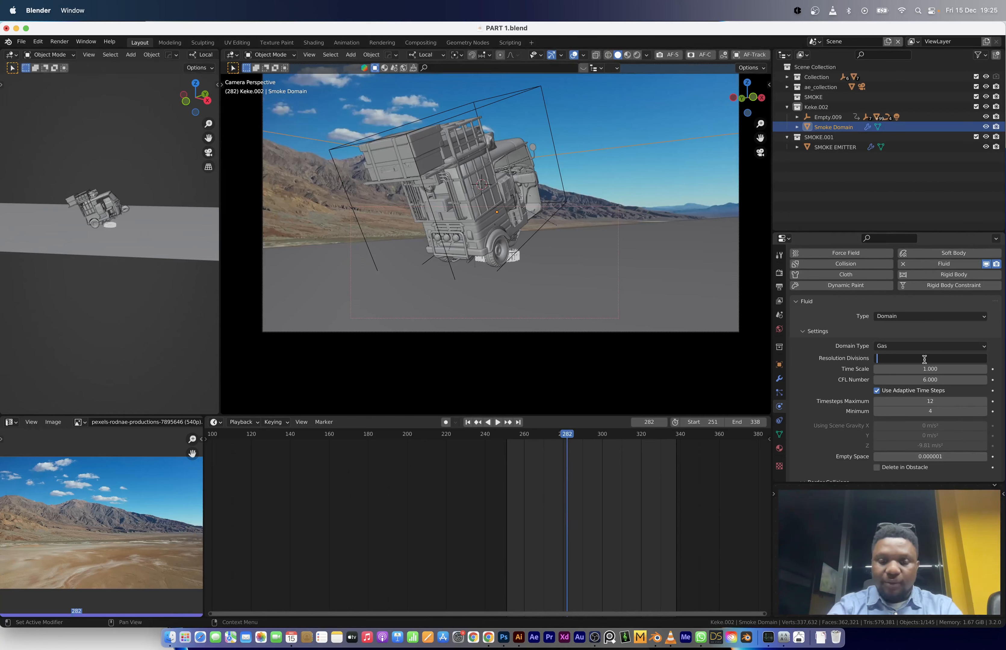
pyautogui.press('Return')
# Set the Smoke Domain's cache Frame Start to 250 and its End to 338.
pyautogui.scroll(-10, 924, 360)
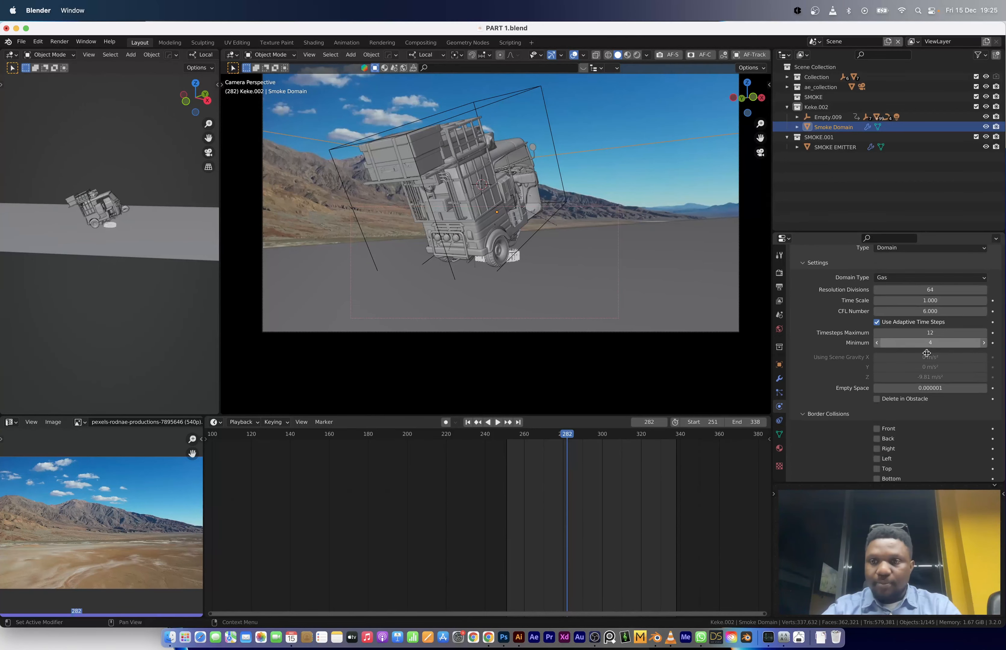
pyautogui.scroll(-12, 924, 361)
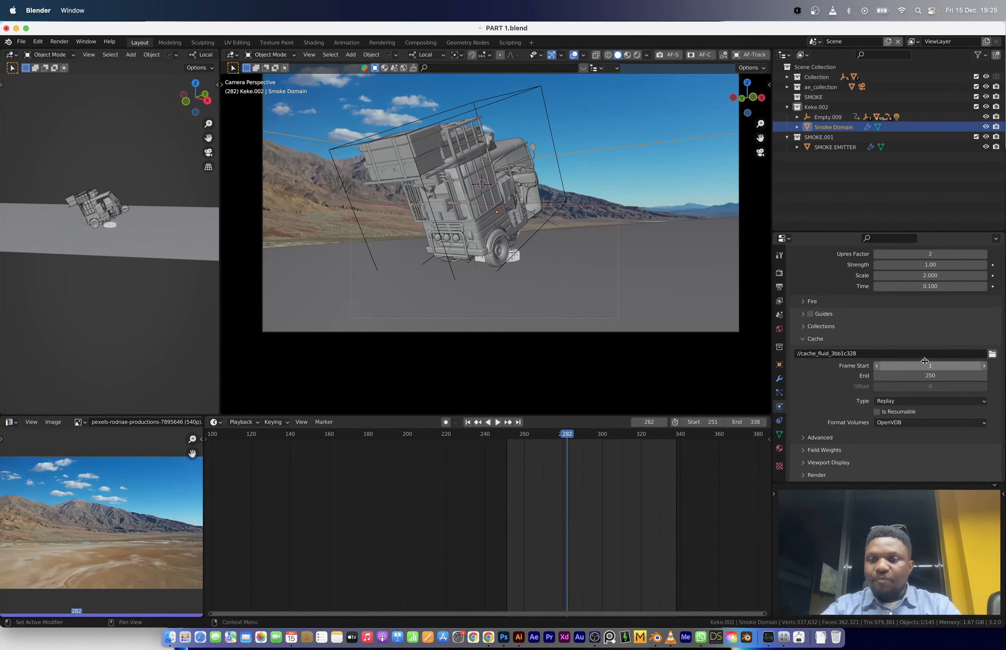
pyautogui.scroll(3, 903, 337)
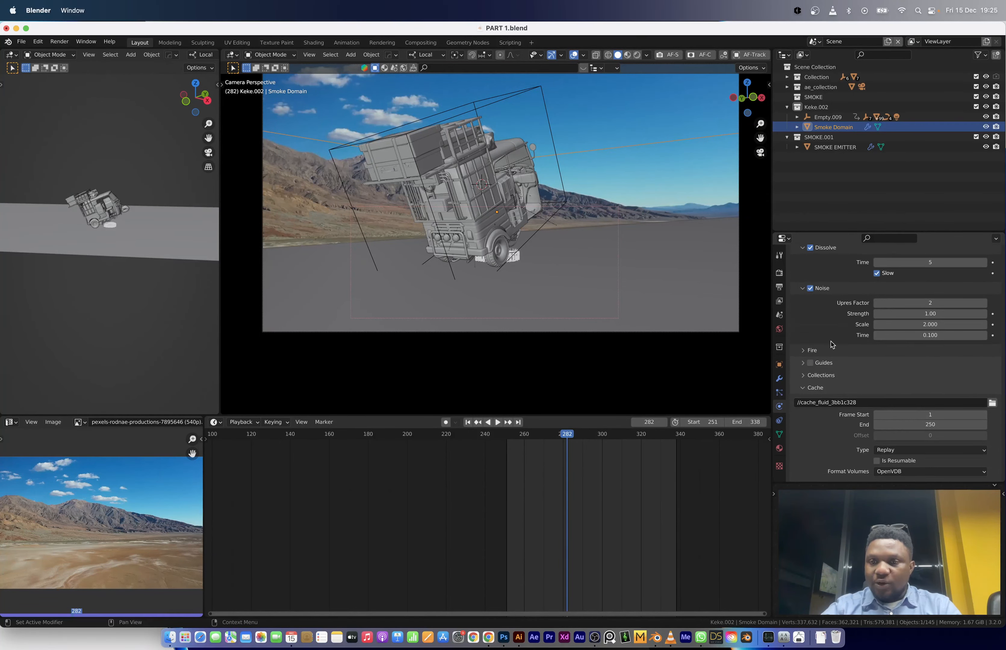
pyautogui.click(822, 289)
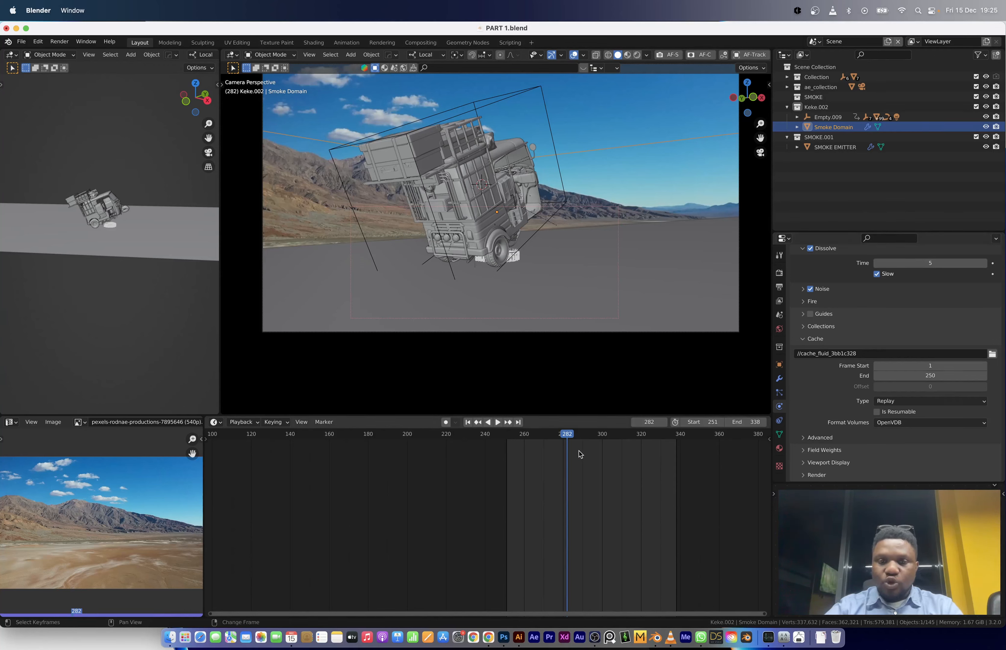
pyautogui.hotkey('shift', 'Left')
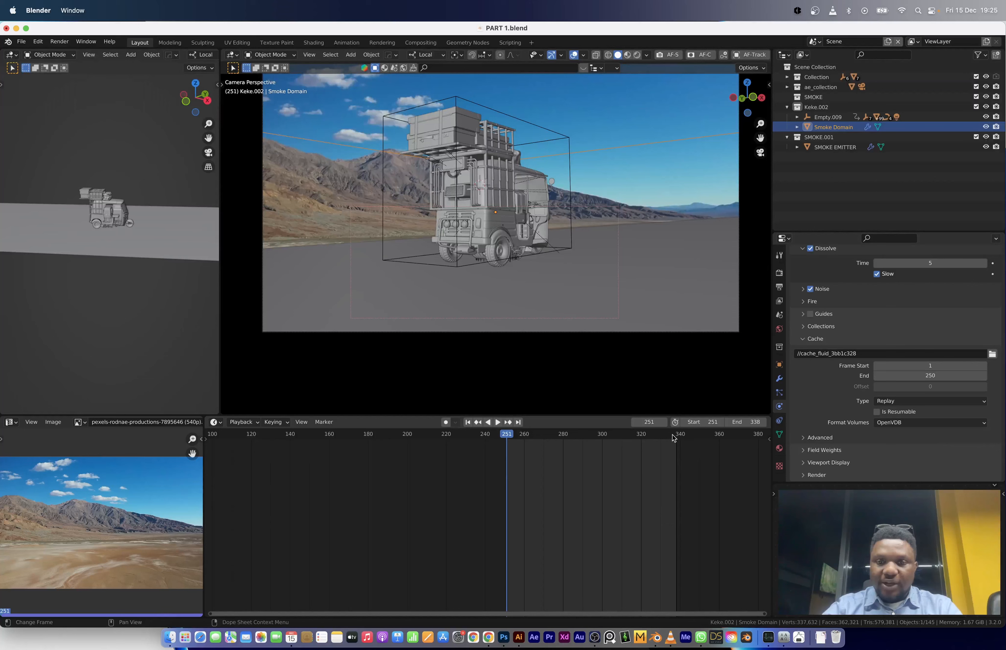
pyautogui.write('250')
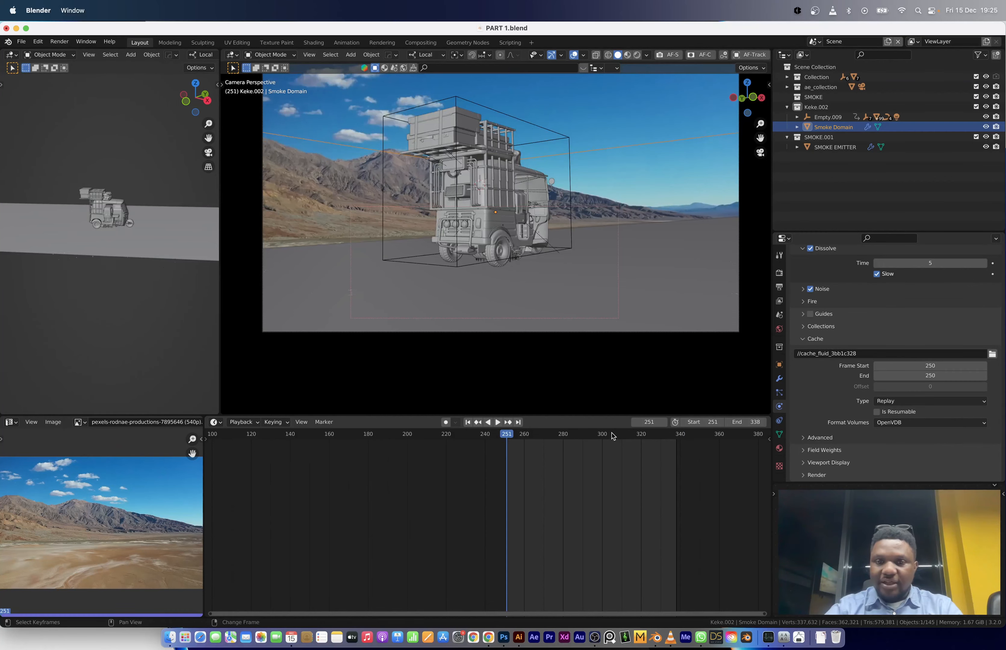
pyautogui.hotkey('shift', 'Right')
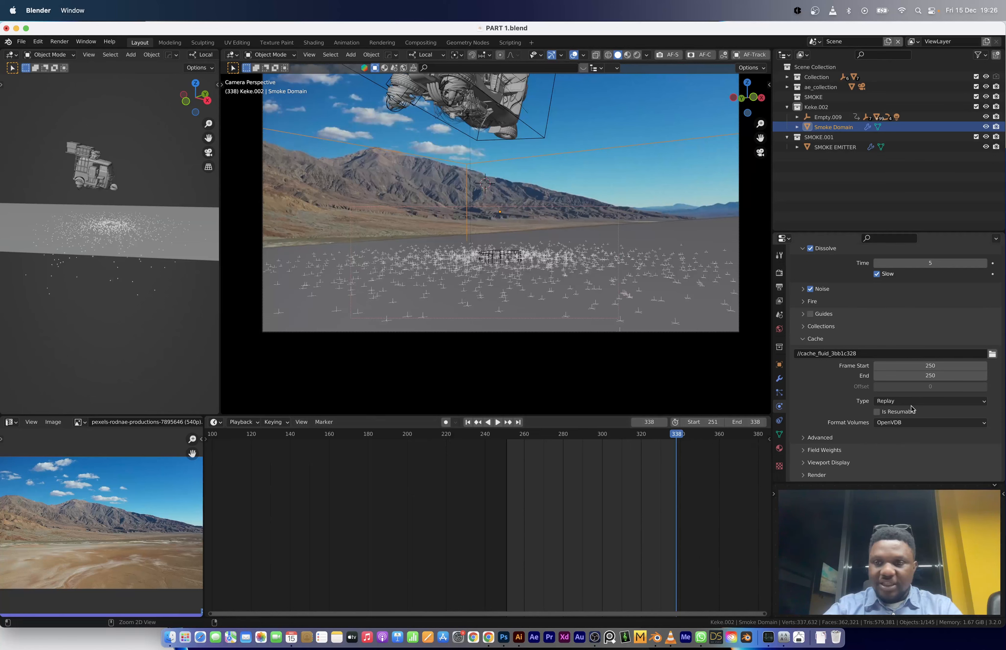
pyautogui.write('338')
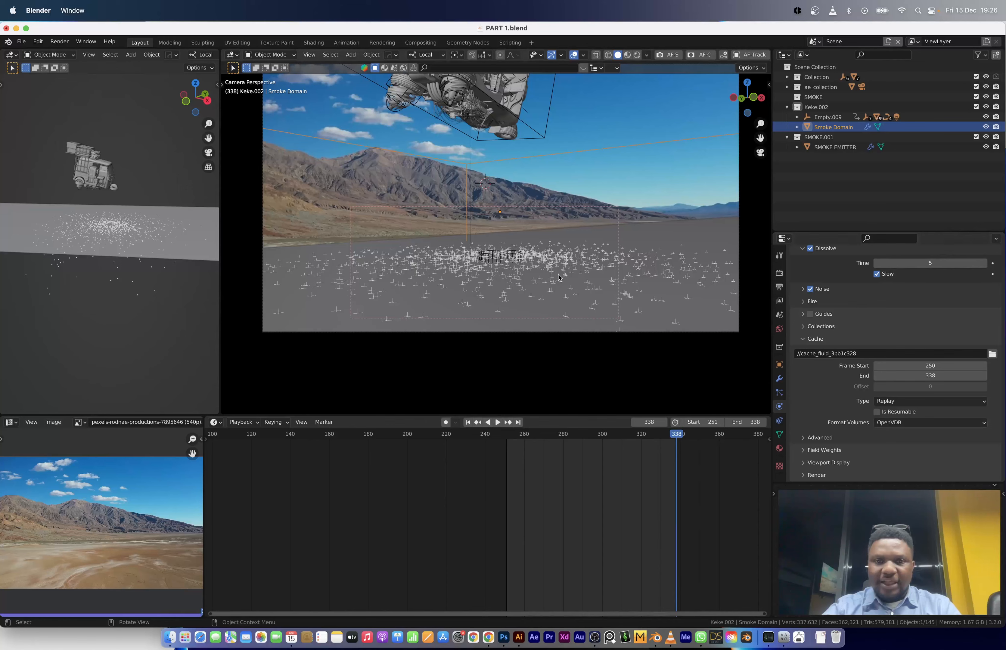
# Set the Smoke Domain's cache Type to All with Is Resumable enabled, and bake the whole simulation.
pyautogui.hotkey('shift', 'Left')
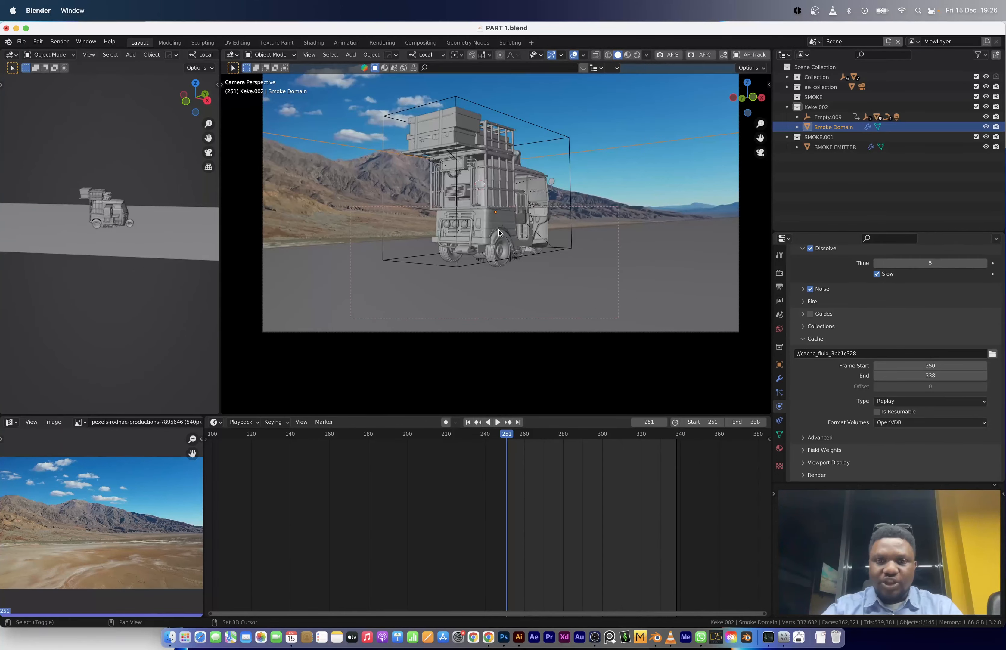
pyautogui.press('space')
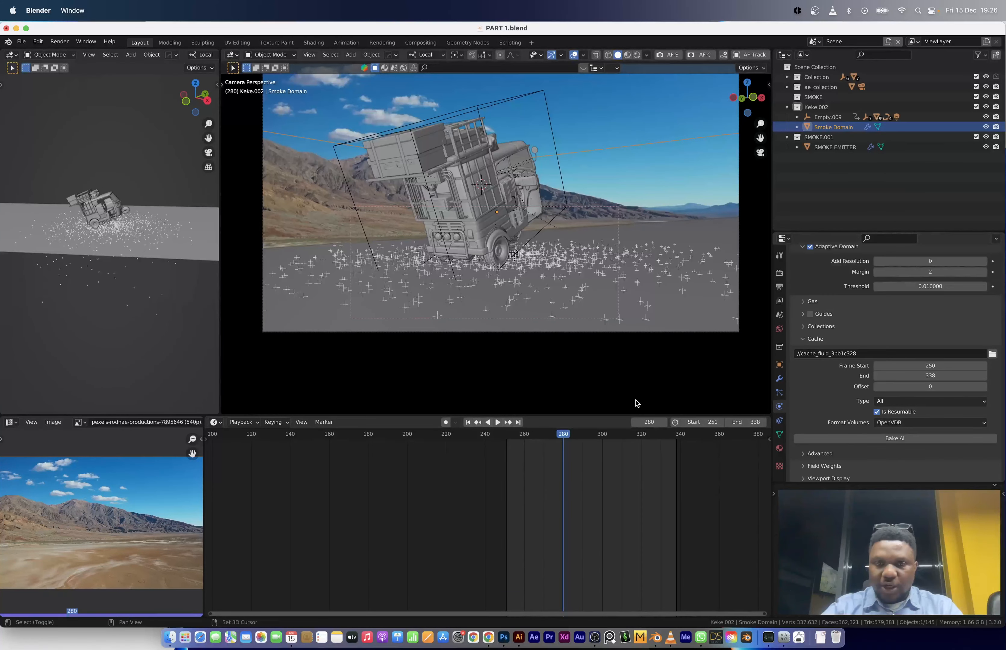
pyautogui.hotkey('shift', 'Left')
pyautogui.press('space')
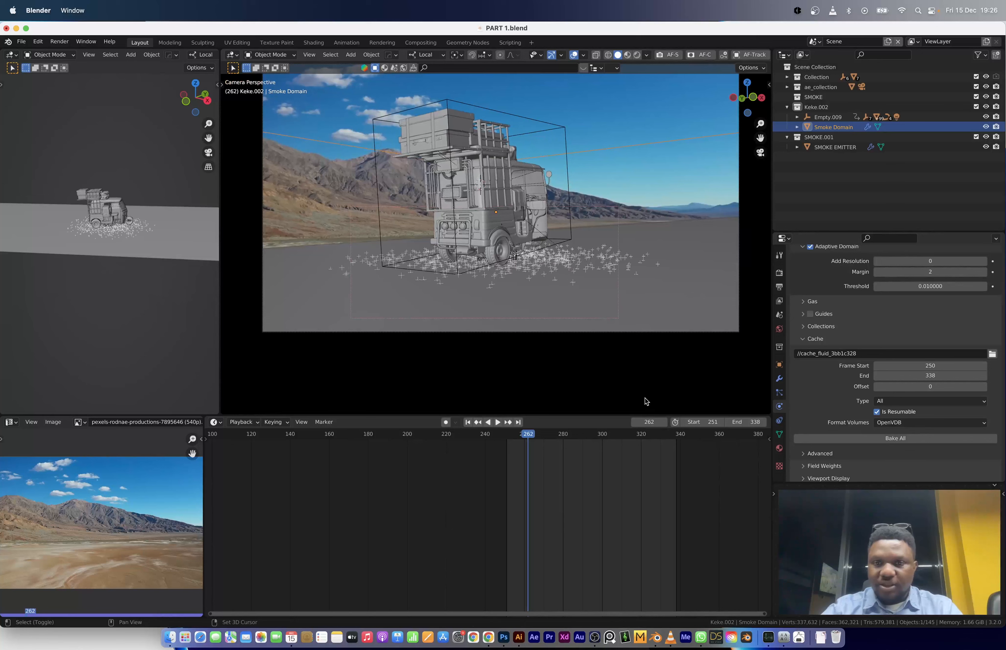
pyautogui.click(890, 442)
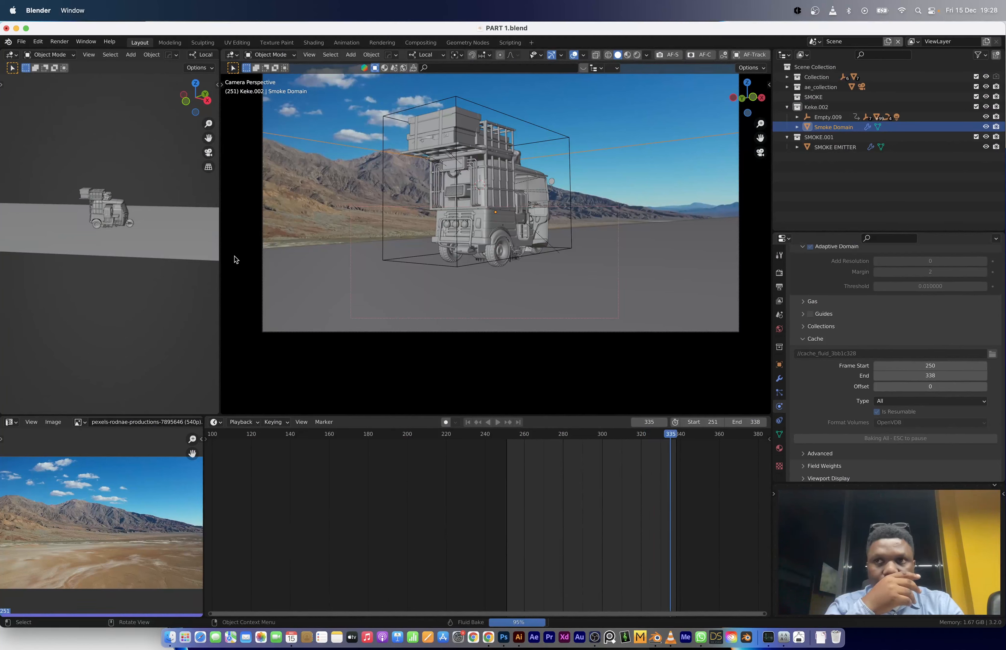
# Play back the baked smoke in the camera view, inspect it around the rear wheels, and return to frame 251.
pyautogui.hotkey('shift', 'space')
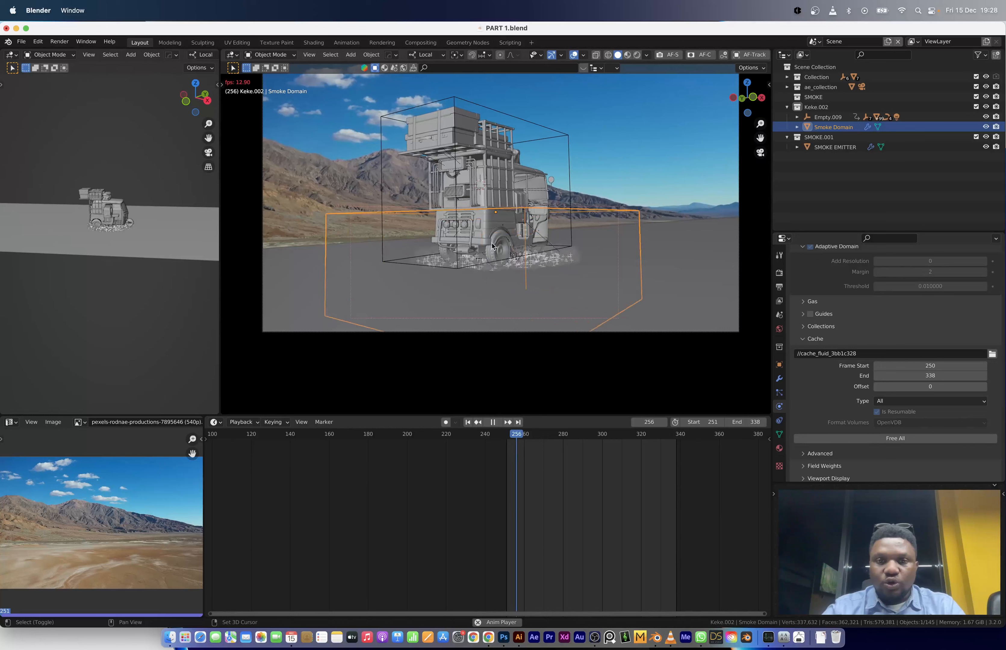
pyautogui.hotkey('shift', 'space')
pyautogui.scroll(2, 581, 244)
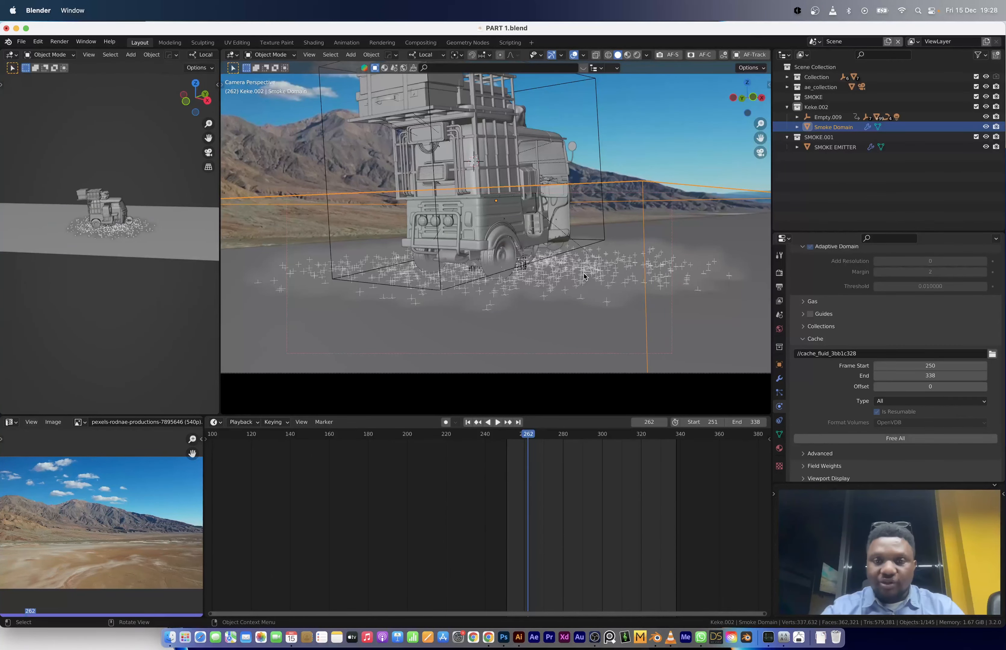
pyautogui.scroll(-3, 515, 265)
pyautogui.hotkey('shift', 'space')
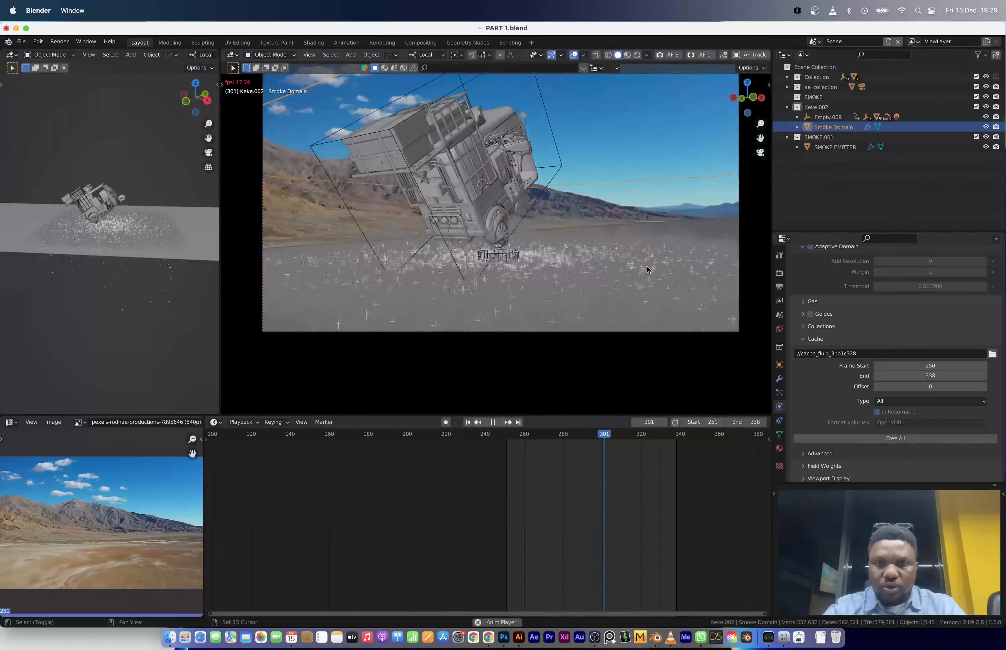
pyautogui.press('space')
pyautogui.hotkey('shift', 'Left')
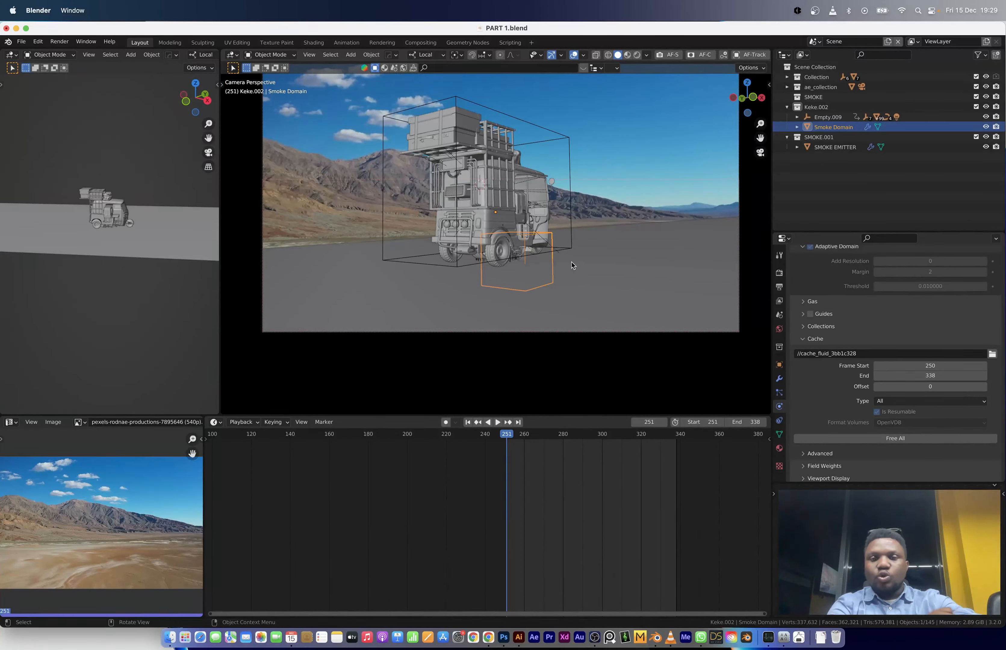
# Switch the timeline area to the Shader Editor to work on the Smoke Domain material's nodes.
pyautogui.click(216, 422)
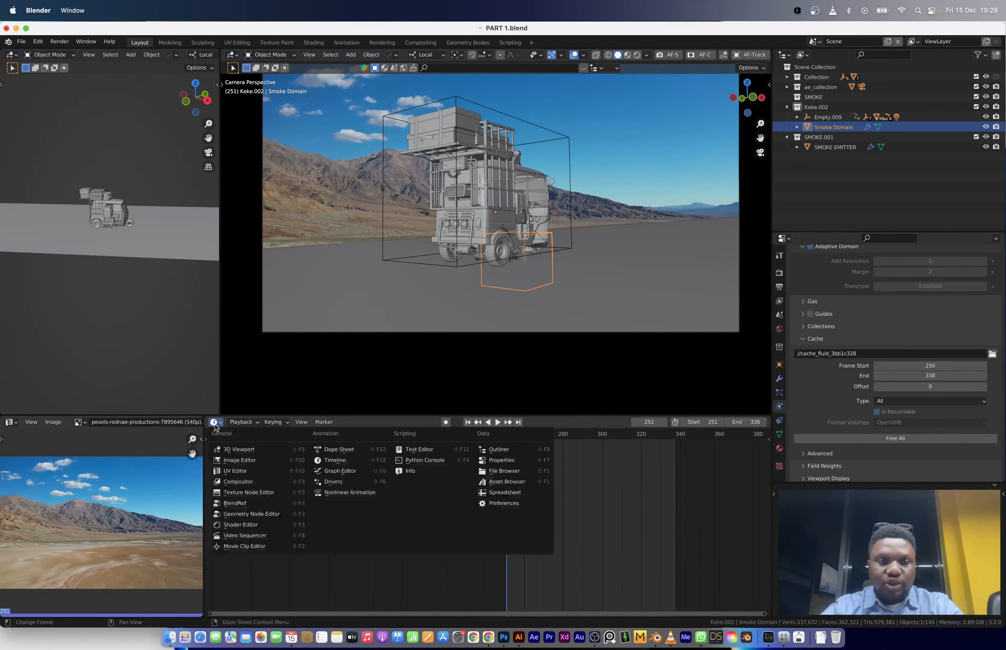
pyautogui.click(241, 525)
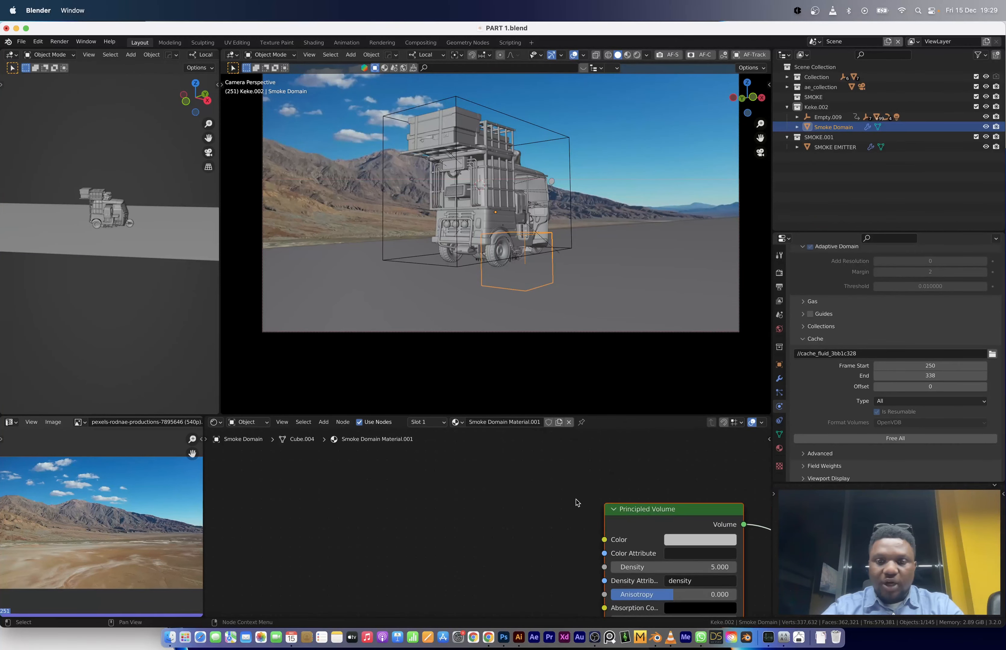
pyautogui.scroll(-3, 558, 571)
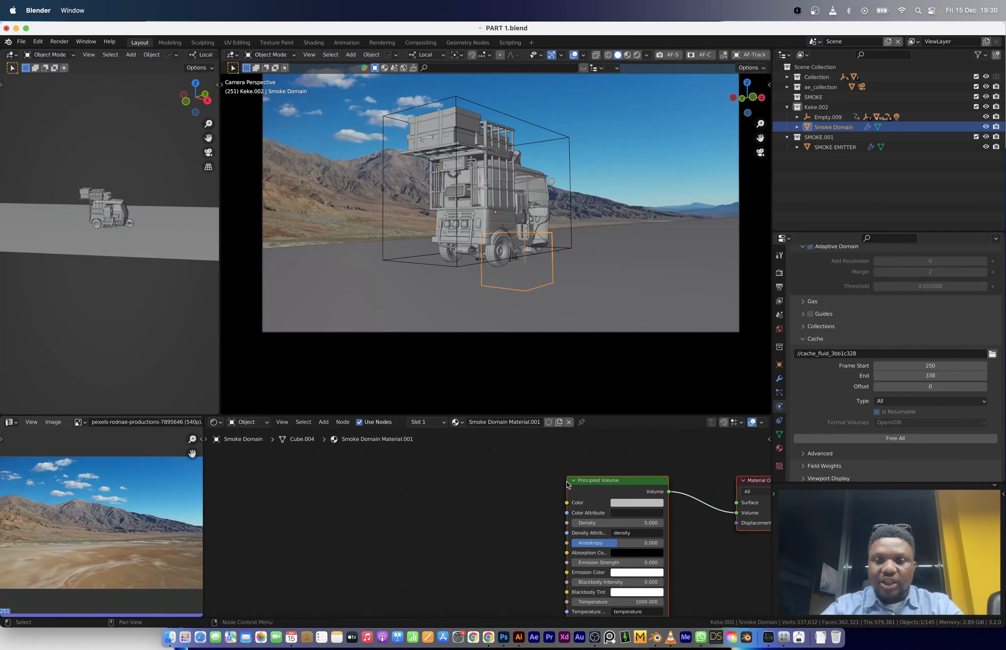
pyautogui.moveTo(560, 482); pyautogui.dragTo(617, 458, button='middle')
# Add a Volume Info node in free space to the left of the Principled Volume node.
pyautogui.hotkey('shift', 'a')
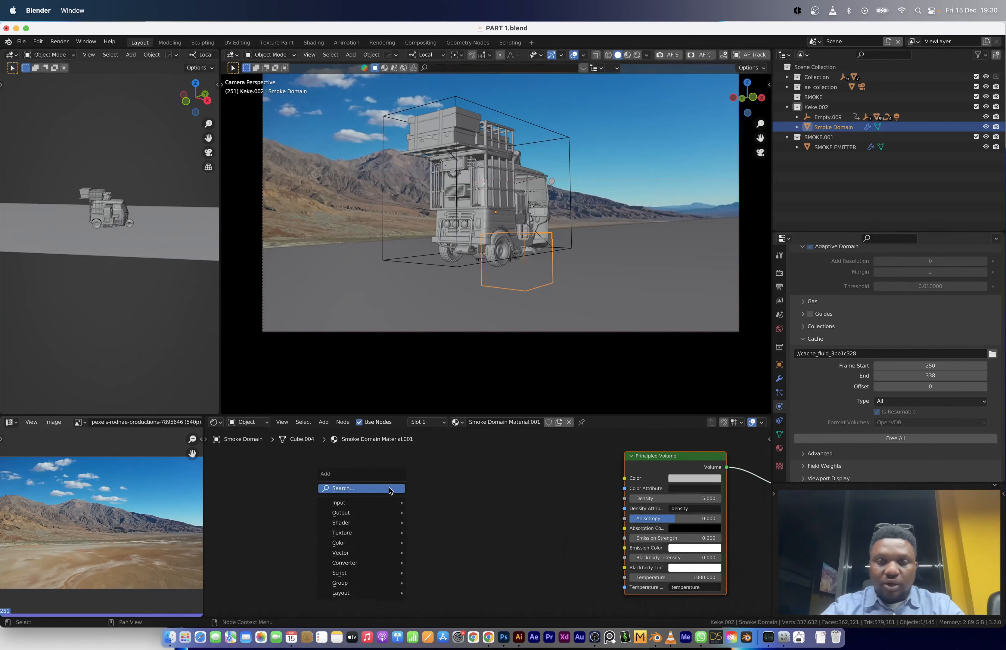
pyautogui.click(389, 489)
pyautogui.write('vlou')
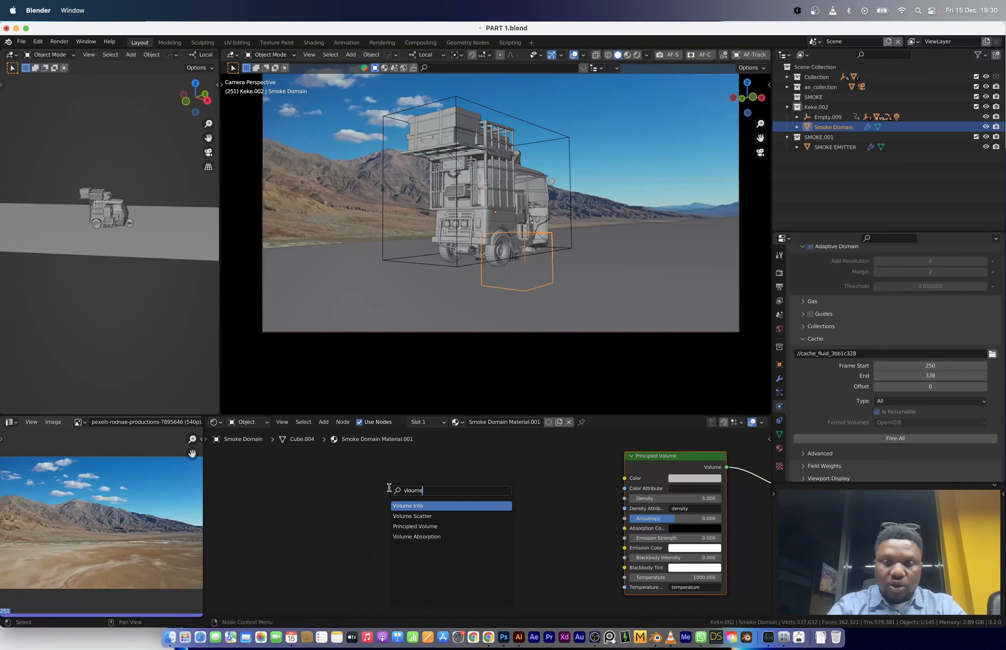
pyautogui.press('Return')
pyautogui.click(273, 511)
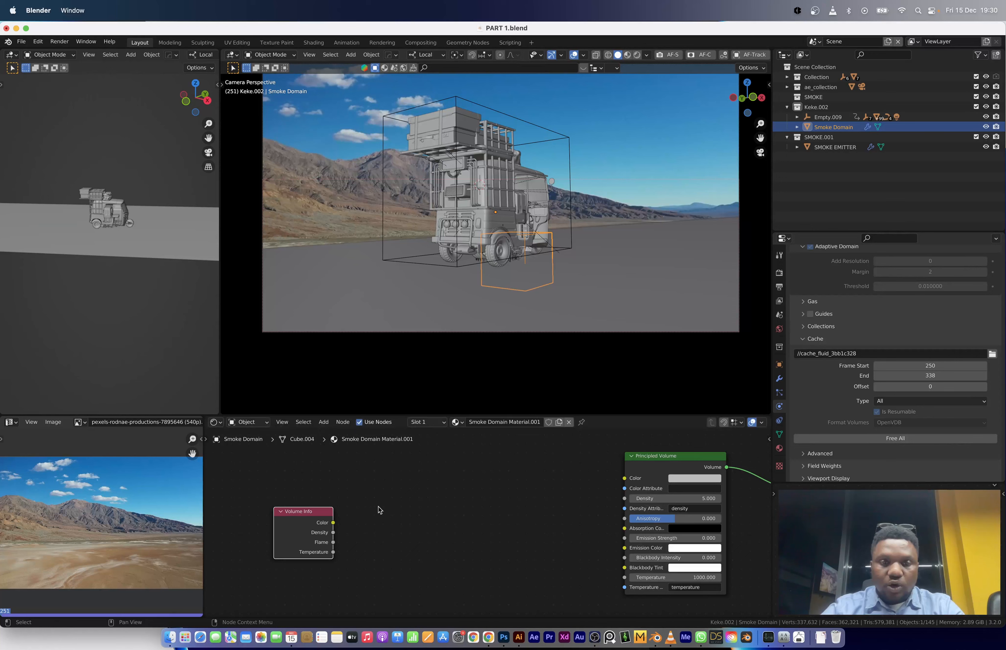
# Add a ColorRamp node beside the Volume Info node and shift both nodes away from the Principled Volume to make room.
pyautogui.hotkey('shift', 'a')
pyautogui.click(417, 485)
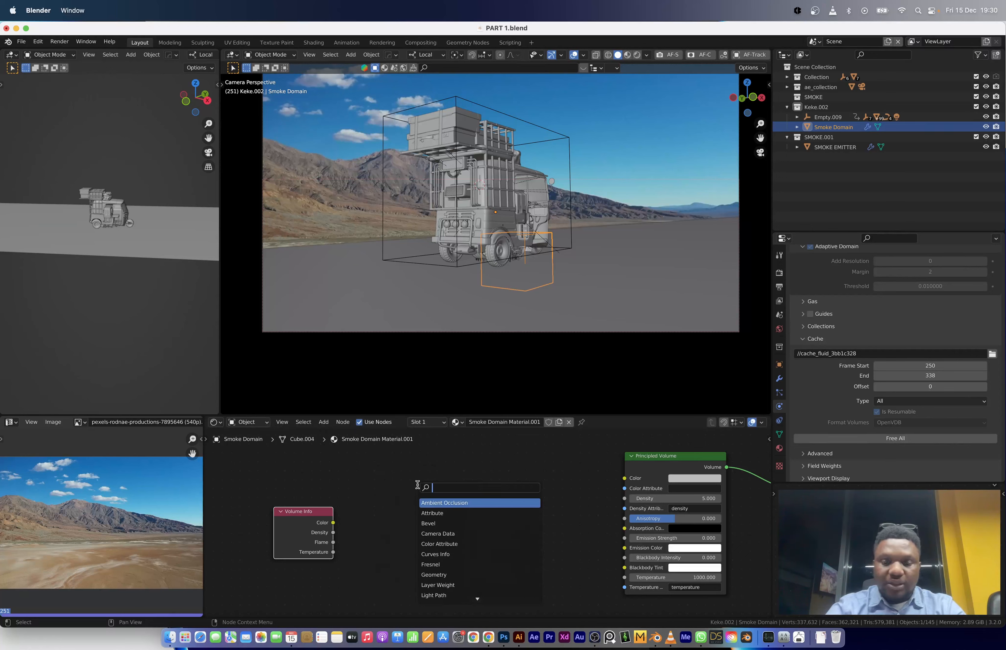
pyautogui.write('ramp')
pyautogui.press('Return')
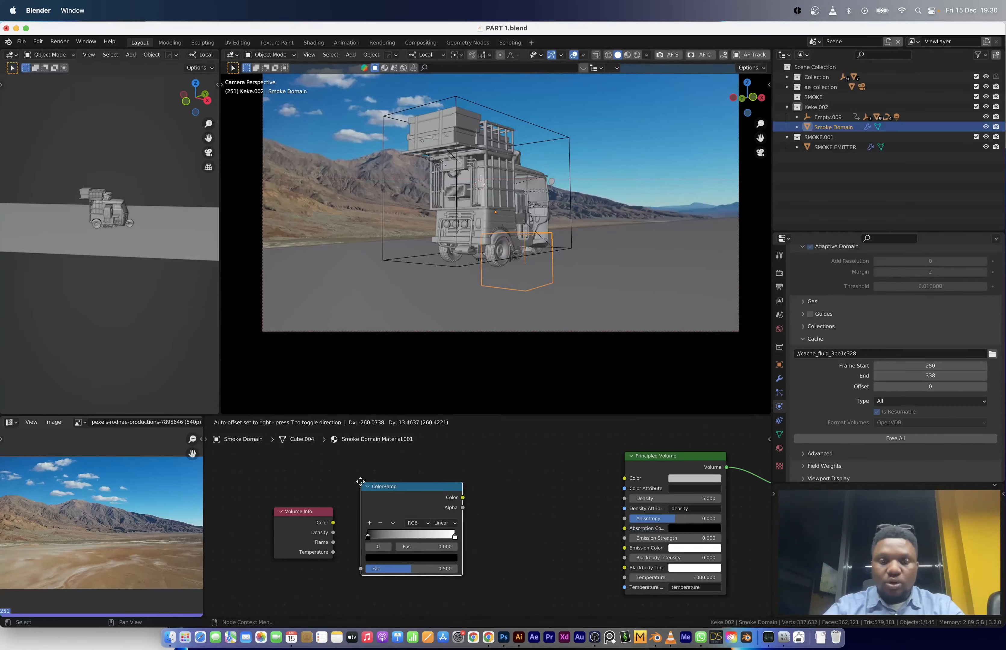
pyautogui.click(360, 482)
pyautogui.moveTo(520, 505); pyautogui.dragTo(328, 551)
pyautogui.press('g')
pyautogui.click(387, 542)
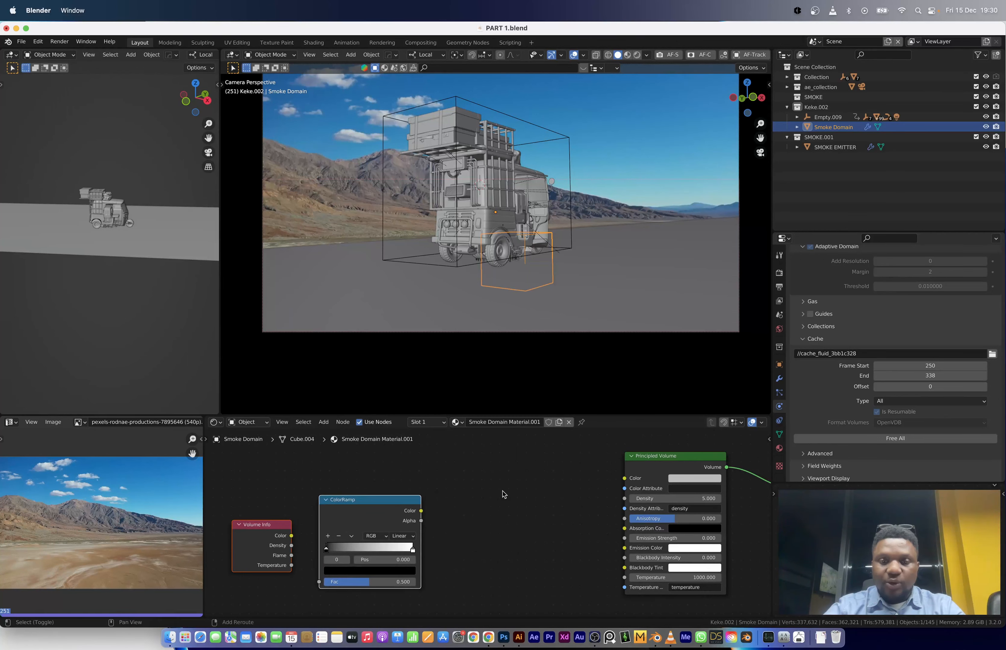
# Add a Math node between the ColorRamp and the Principled Volume.
pyautogui.hotkey('shift', 'a')
pyautogui.click(503, 493)
pyautogui.write('math')
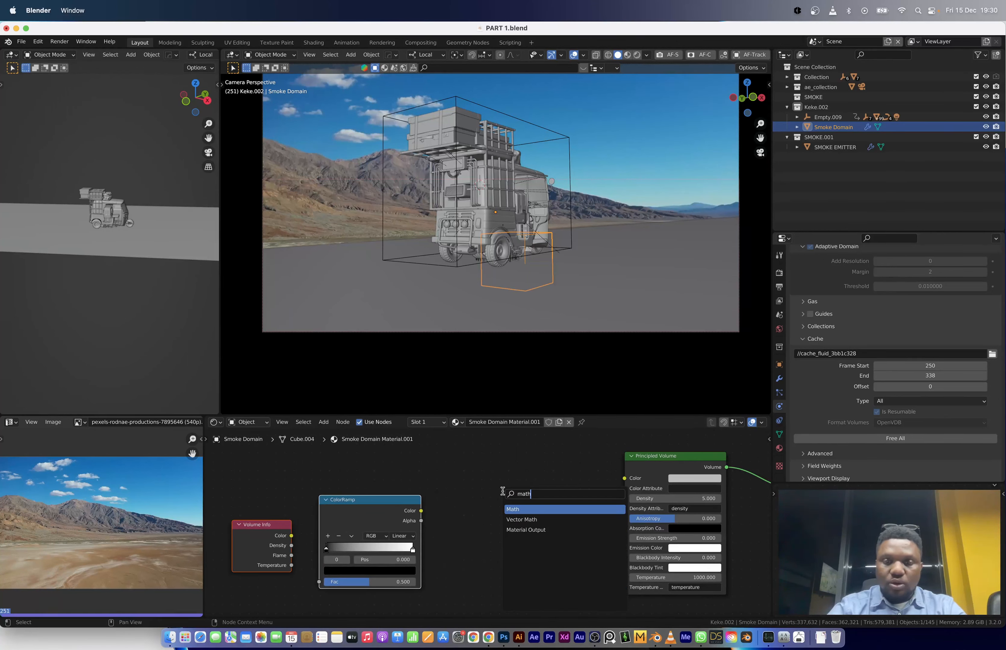
pyautogui.press('Return')
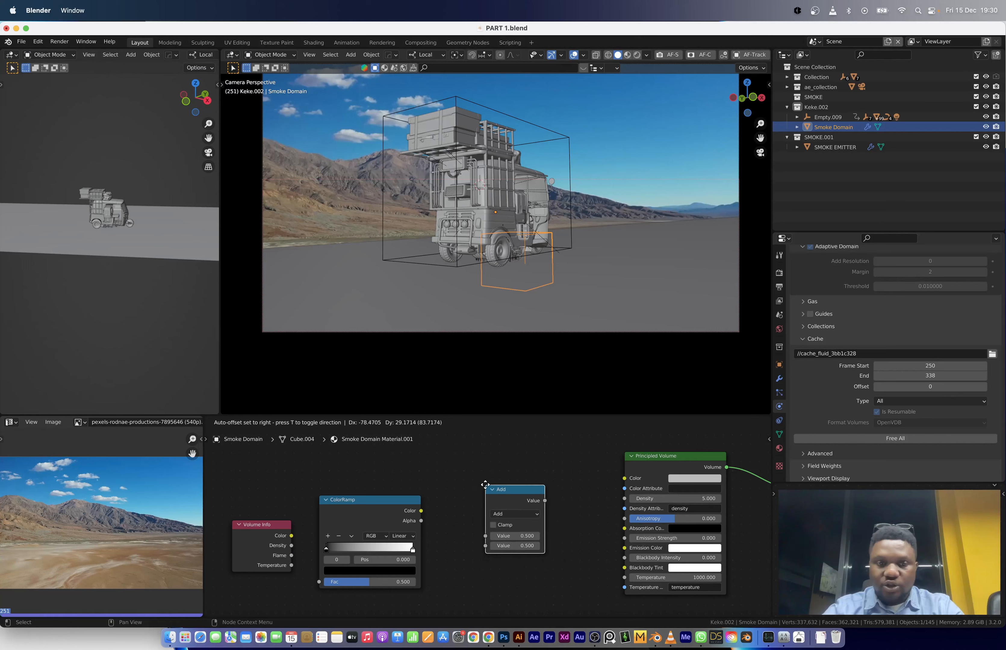
pyautogui.click(489, 490)
# Link Volume Info Density to the ColorRamp Fac, its Color to the Math node's first Value, and the Math output to Principled Volume Density.
pyautogui.moveTo(291, 546); pyautogui.dragTo(319, 582)
pyautogui.moveTo(421, 511); pyautogui.dragTo(486, 536)
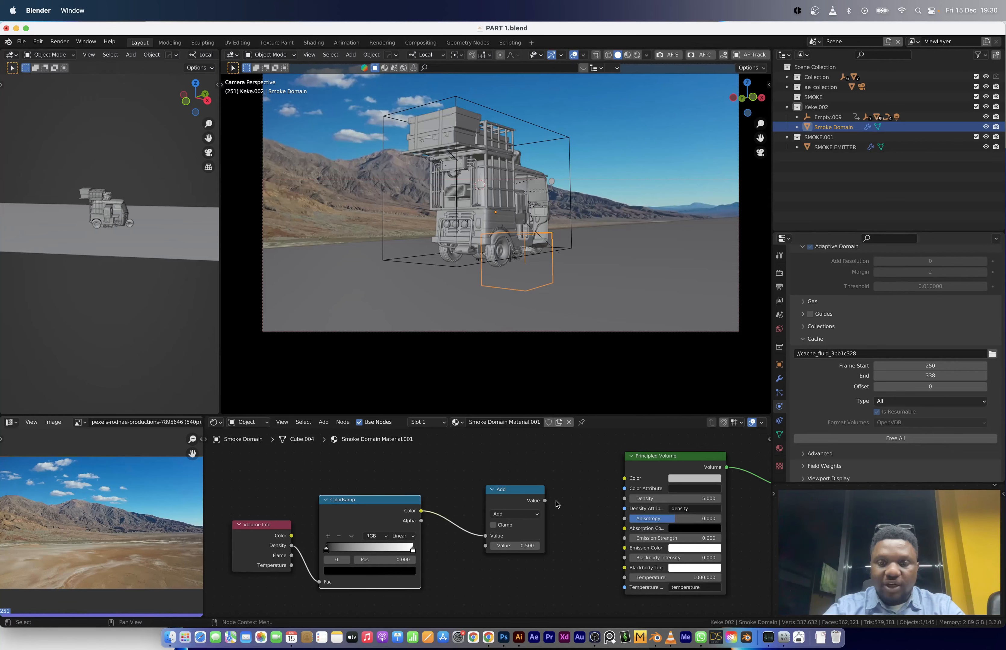
pyautogui.moveTo(545, 501); pyautogui.dragTo(624, 498)
# Advance the animation to frame 260 and preview the smoke around the wheels in Rendered shading.
pyautogui.press('space')
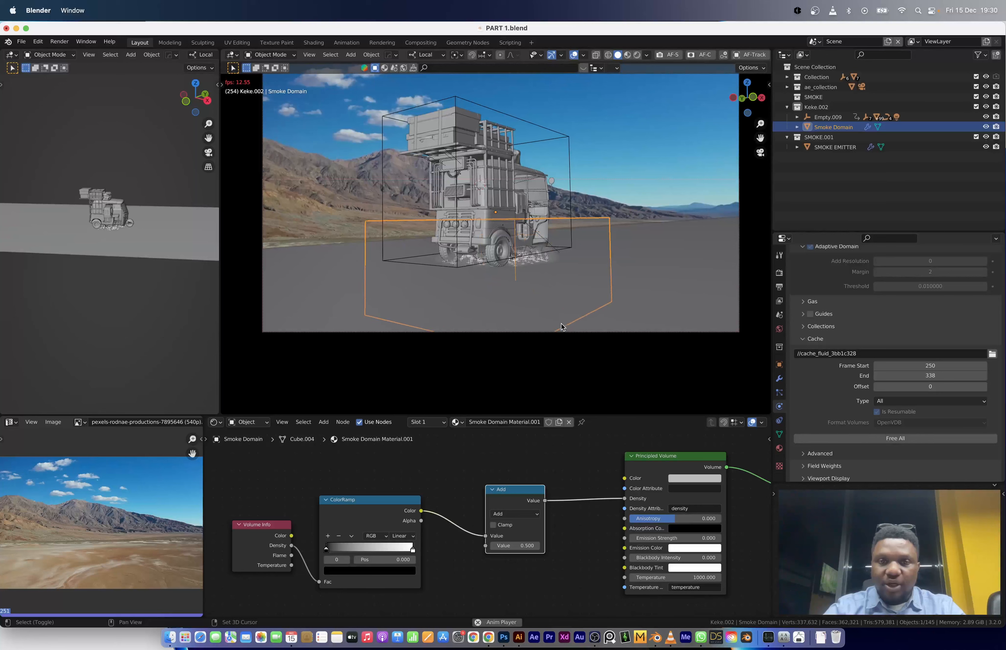
pyautogui.press('space')
pyautogui.press('z')
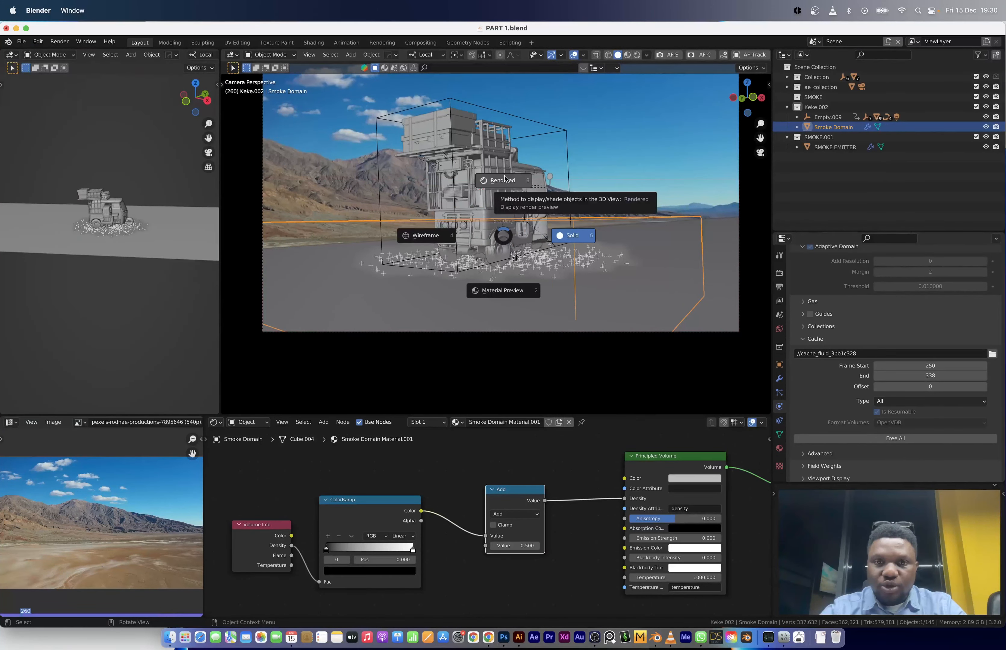
pyautogui.click(505, 180)
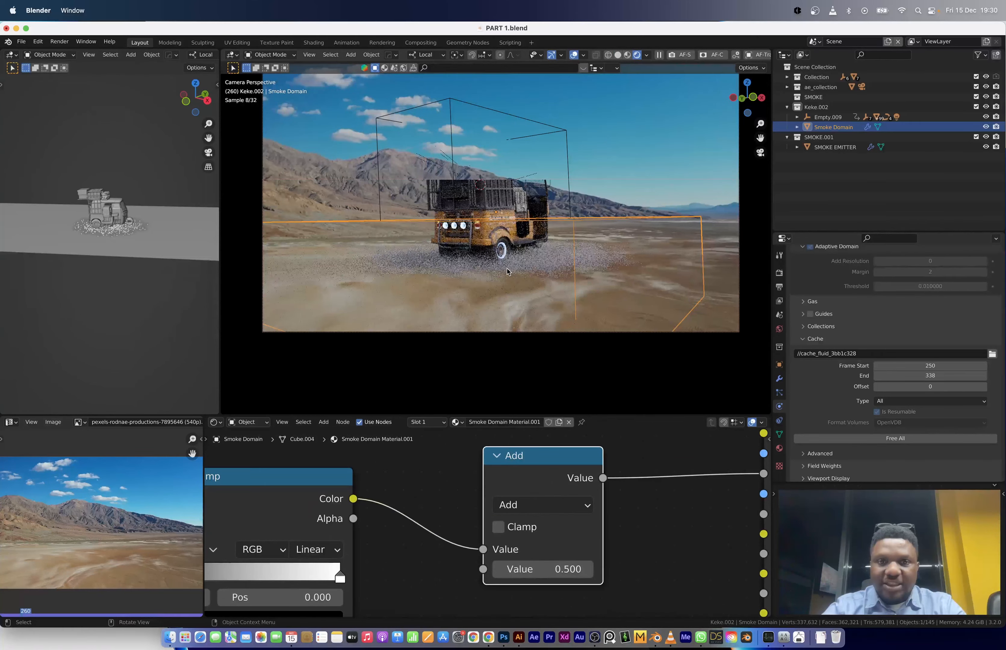
pyautogui.scroll(4, 507, 271)
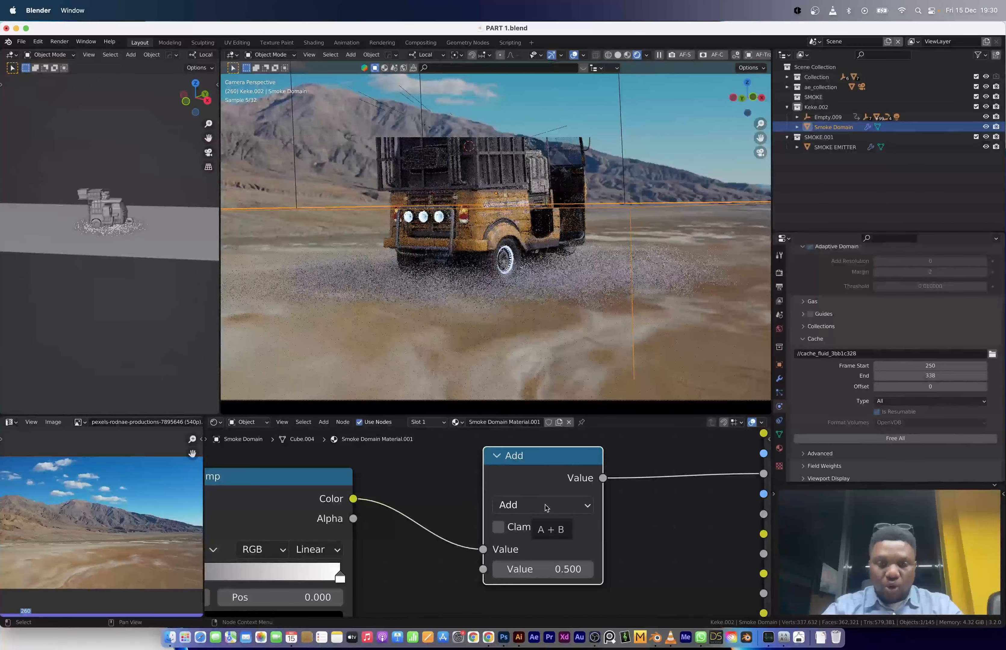
# Change the Math node's operation to Multiply and set its second value to 20.
pyautogui.scroll(-3, 546, 508)
pyautogui.click(539, 513)
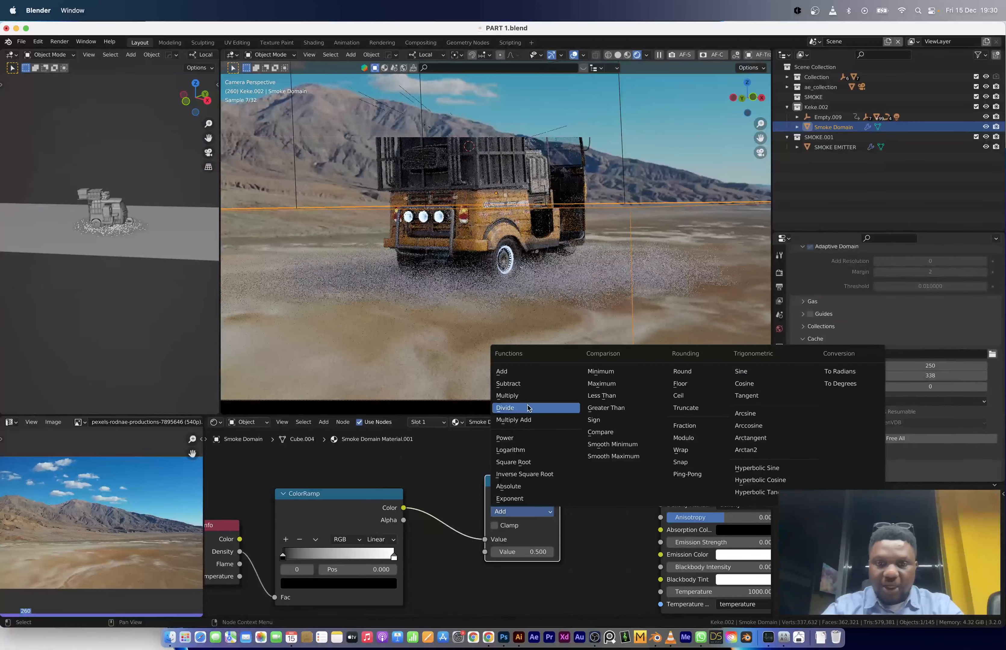
pyautogui.click(527, 553)
pyautogui.write('20')
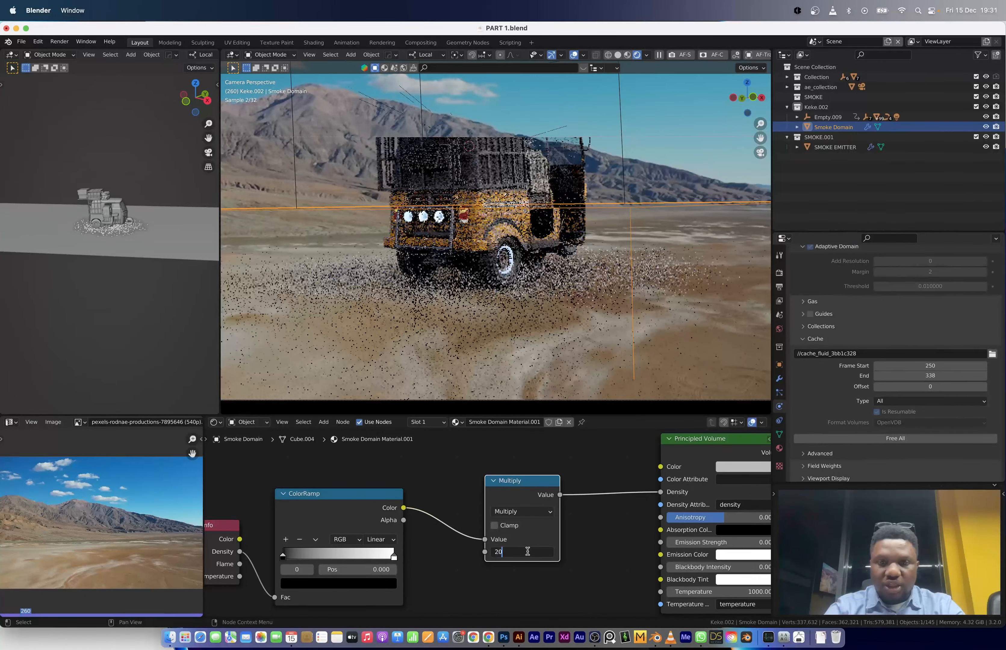
pyautogui.press('Return')
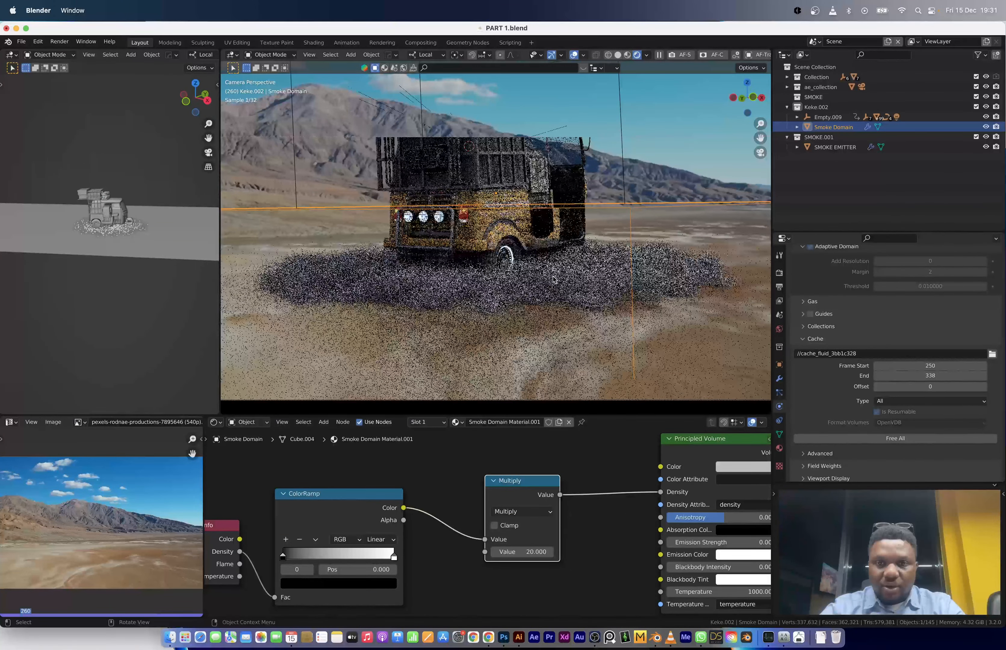
# Open the scene's render settings and review the complete smoke node chain, marking out the Volume Info, ColorRamp and Multiply nodes.
pyautogui.click(779, 273)
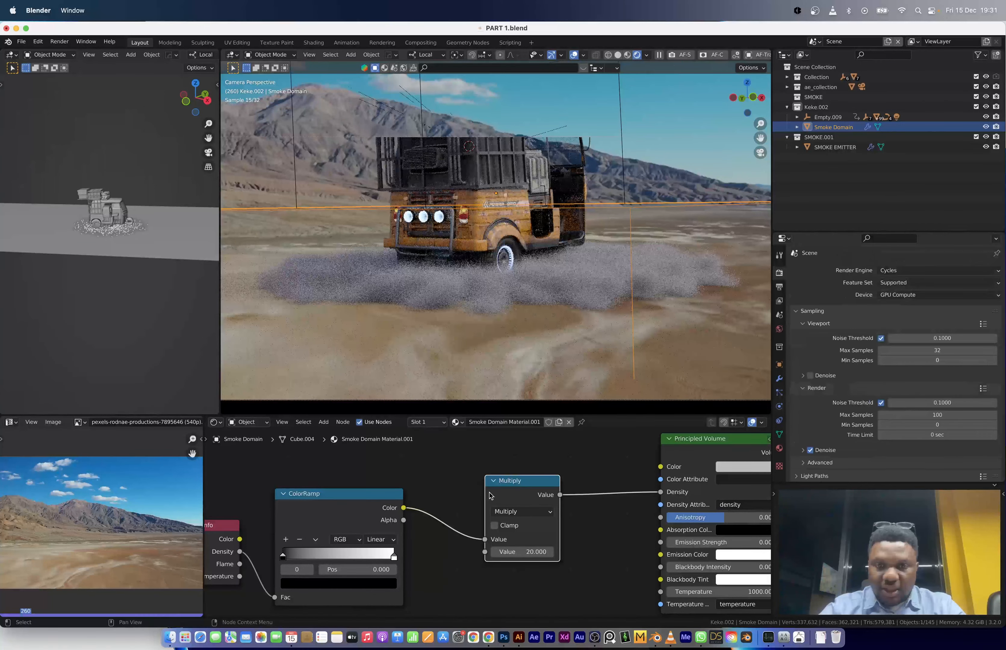
pyautogui.scroll(-2, 493, 505)
pyautogui.scroll(-1, 493, 505)
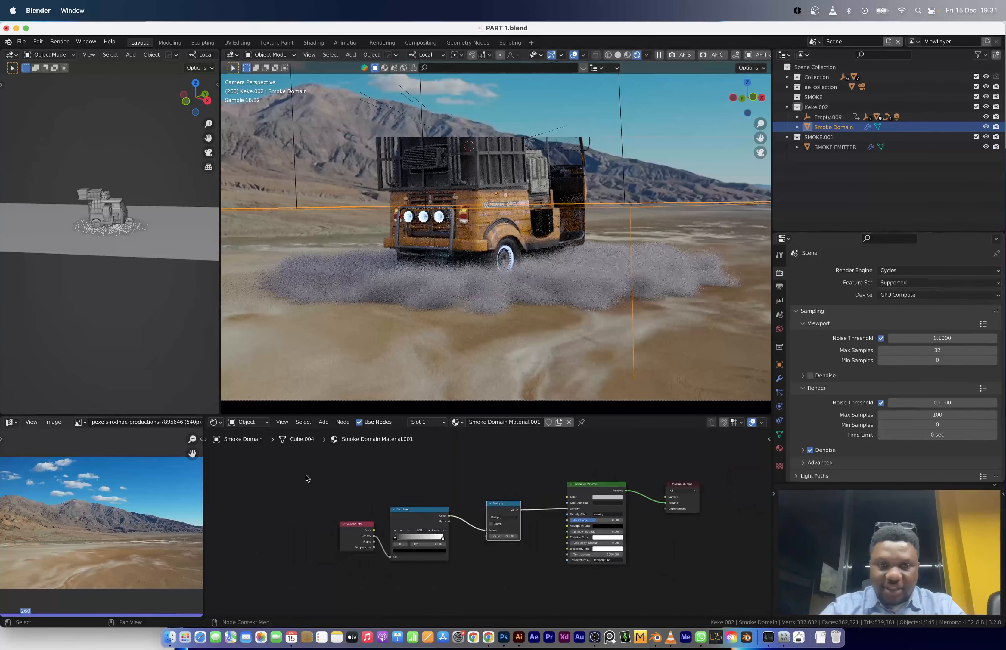
pyautogui.click(512, 559)
pyautogui.moveTo(511, 558); pyautogui.dragTo(375, 494)
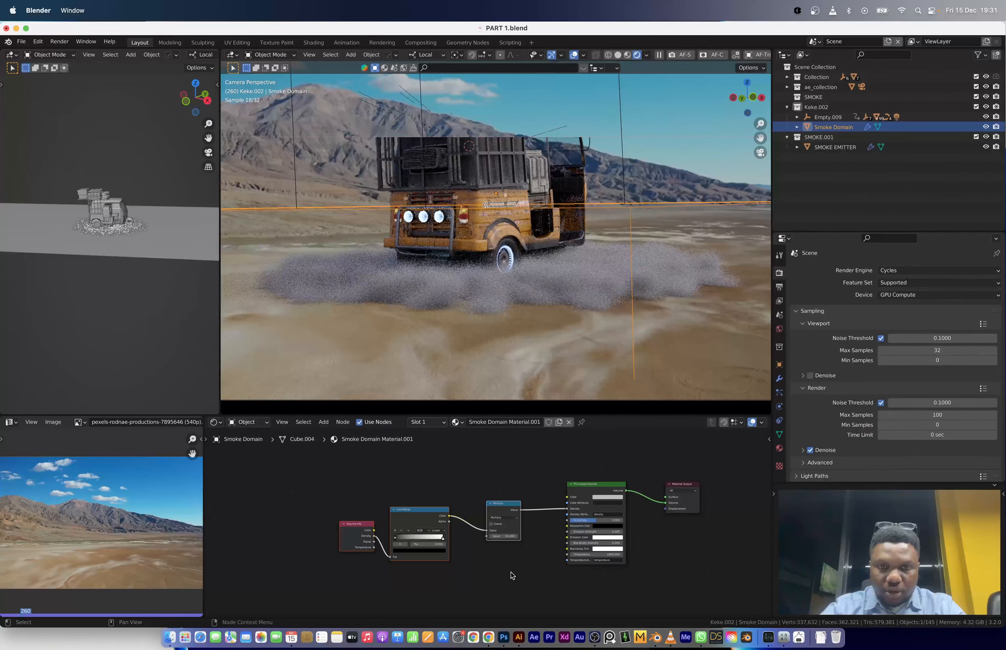
# Sample the Principled Volume's Color from the desert ground in the render preview and brighten it to a lighter sand brown.
pyautogui.scroll(4, 632, 468)
pyautogui.click(605, 475)
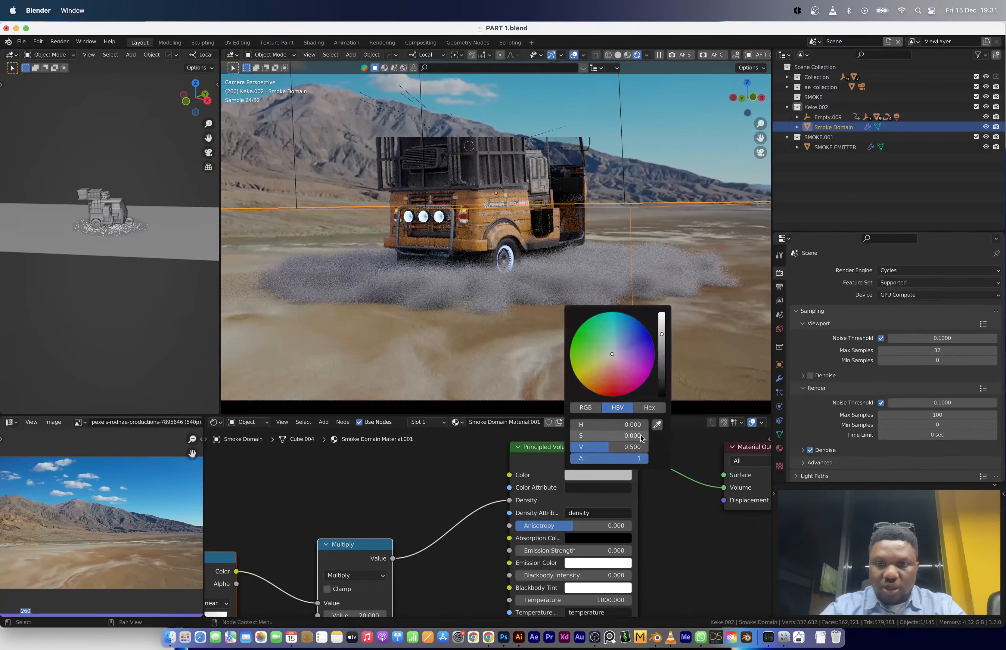
pyautogui.click(656, 425)
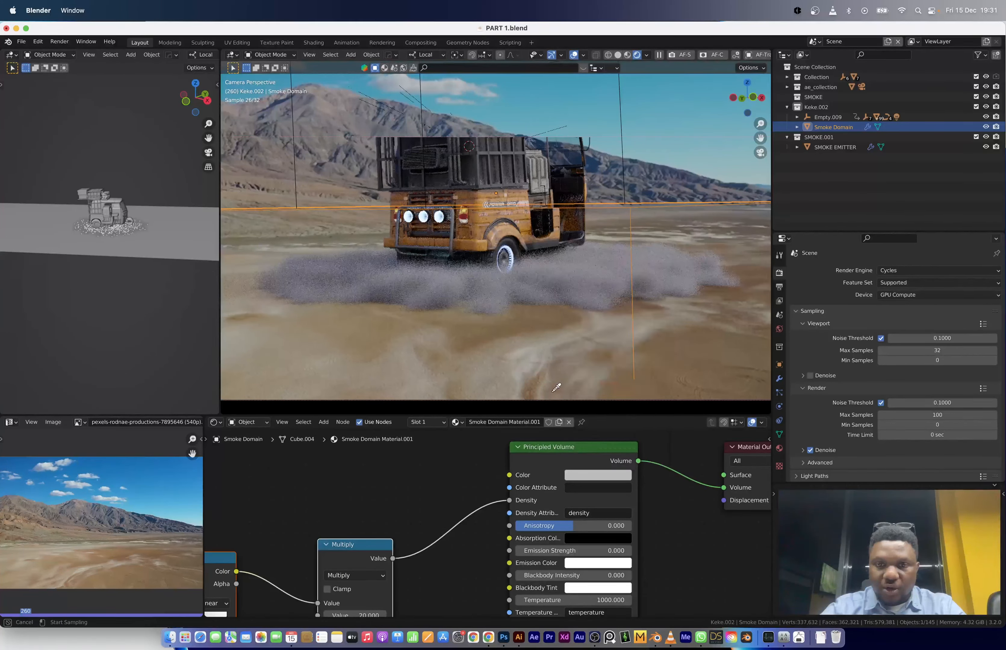
pyautogui.click(540, 376)
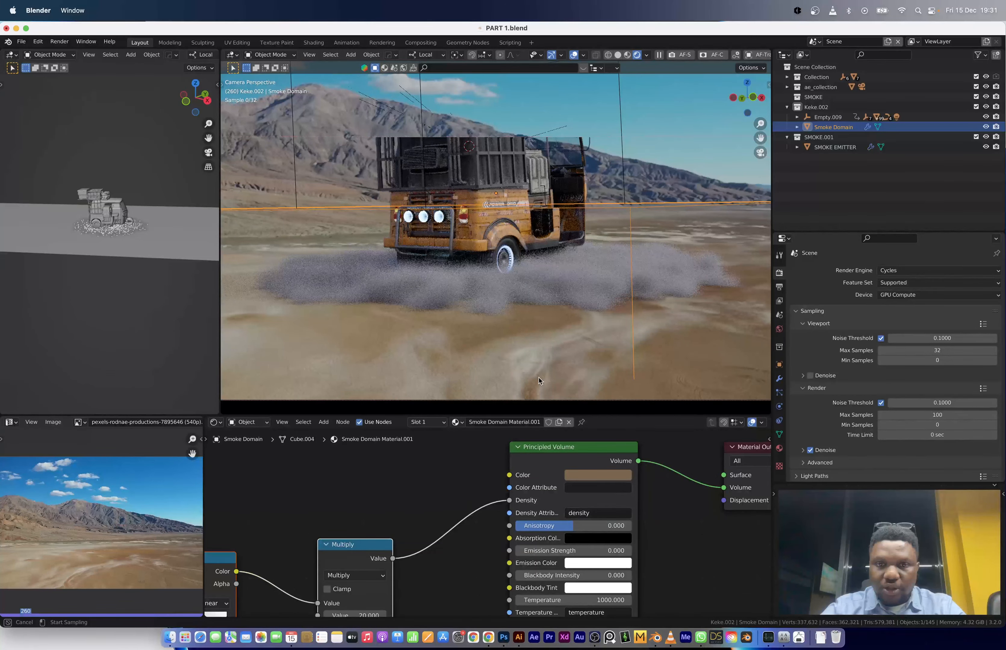
pyautogui.click(611, 475)
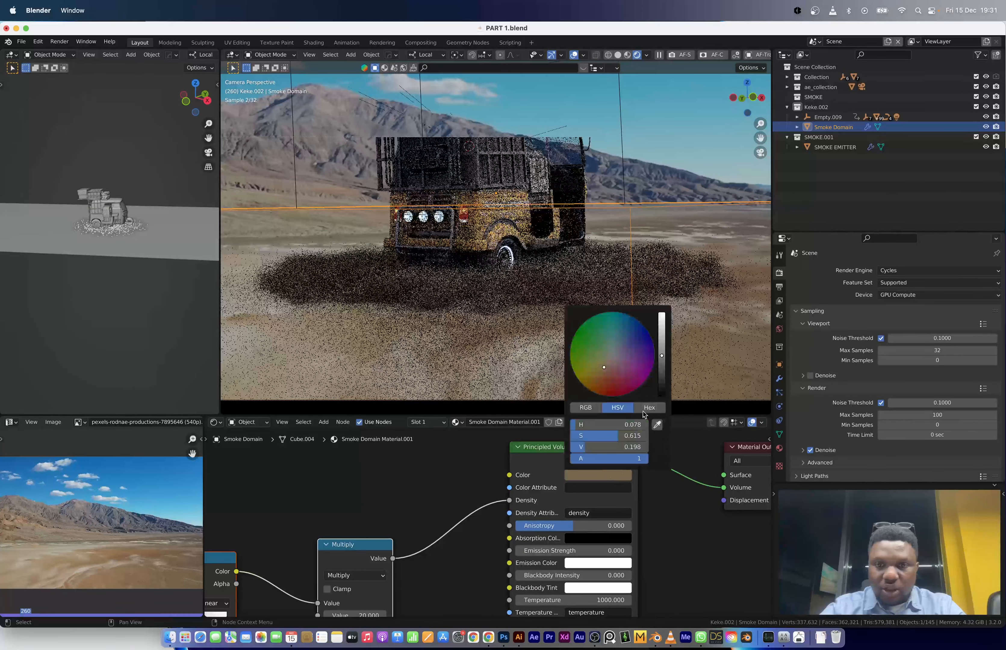
pyautogui.click(662, 338)
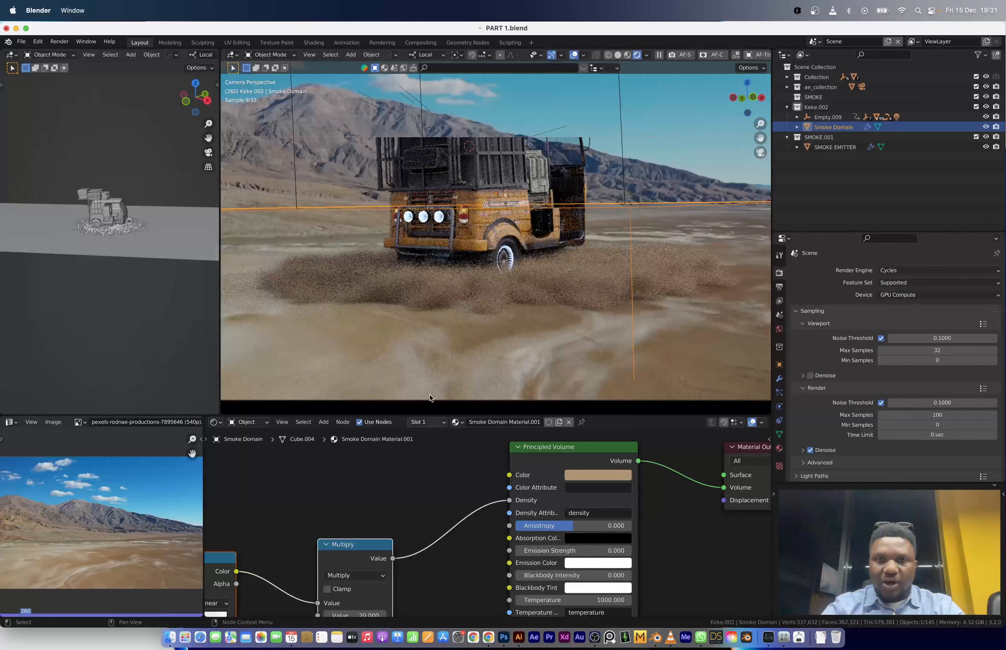
# Paste the copied objects into the scene and return the camera view to Solid shading with the vehicle's window part selected.
pyautogui.scroll(-3, 417, 194)
pyautogui.hotkey('ctrl', 'v')
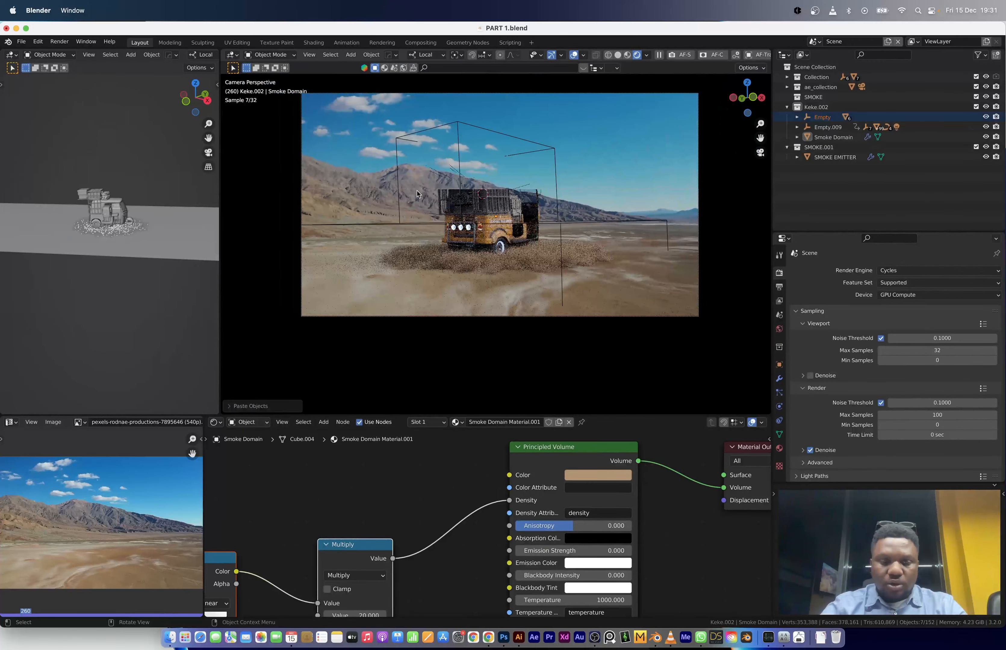
pyautogui.press('z')
pyautogui.click(616, 250)
pyautogui.click(533, 190)
pyautogui.scroll(2, 574, 265)
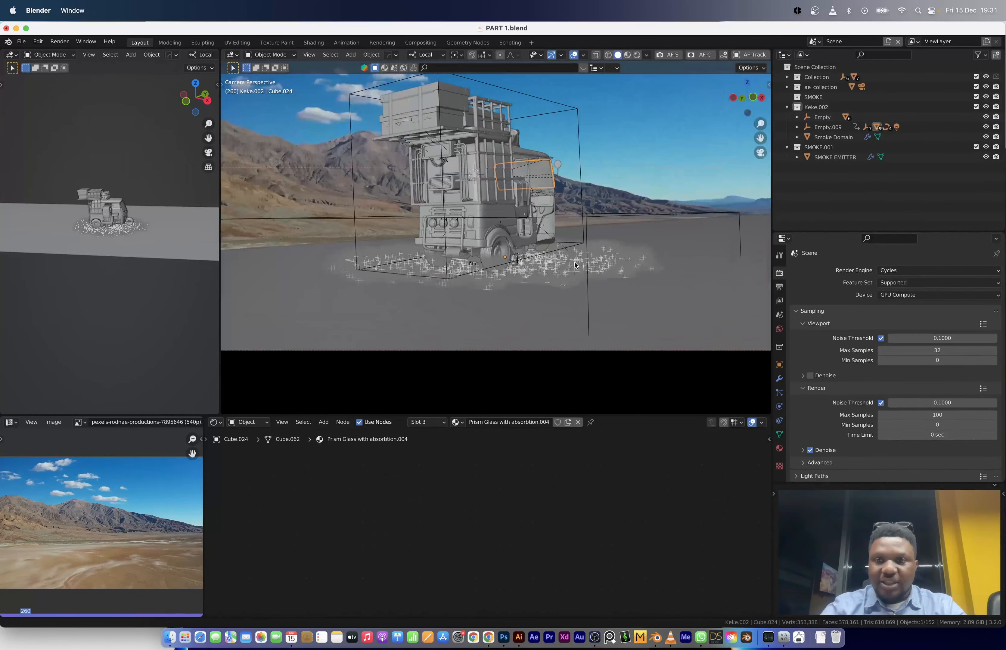
pyautogui.keyDown('shift'); pyautogui.moveTo(574, 266); pyautogui.dragTo(531, 264, button='middle'); pyautogui.keyUp('shift')
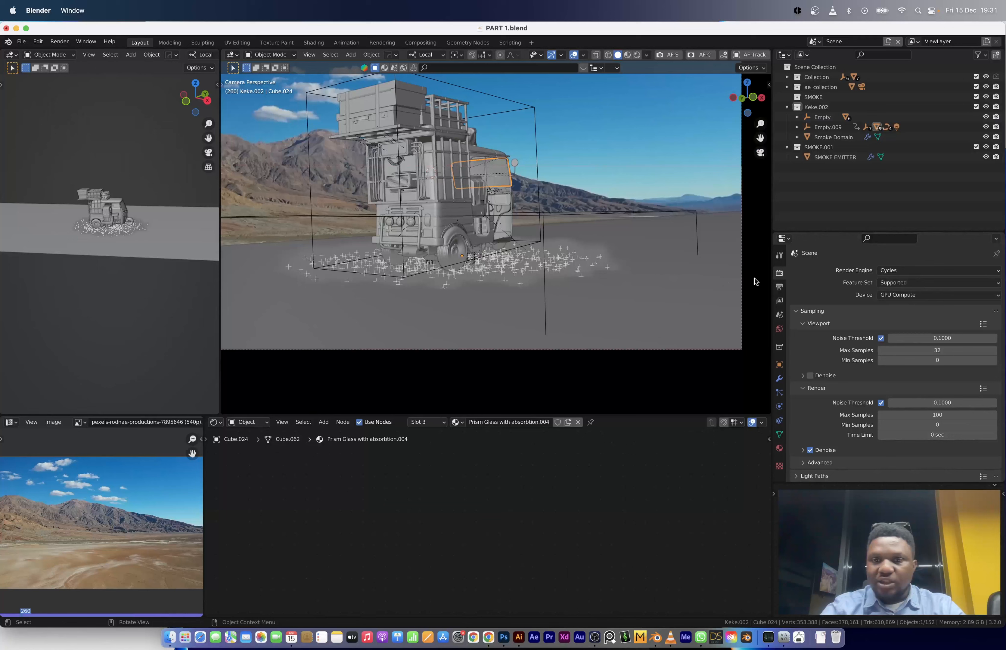
# Set the final render's Max Samples to 30.
pyautogui.click(780, 288)
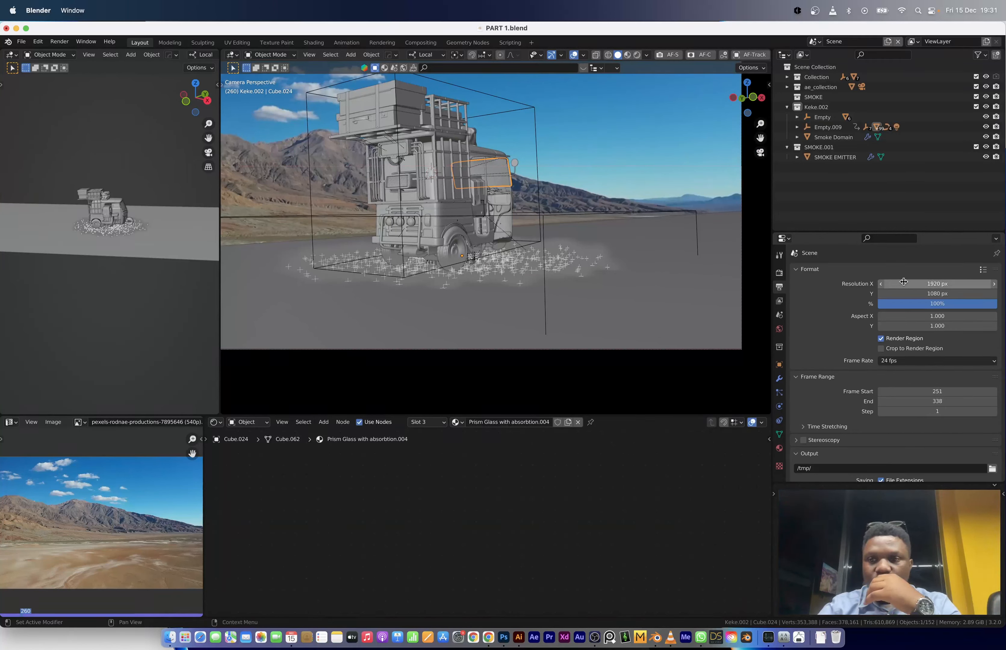
pyautogui.click(779, 273)
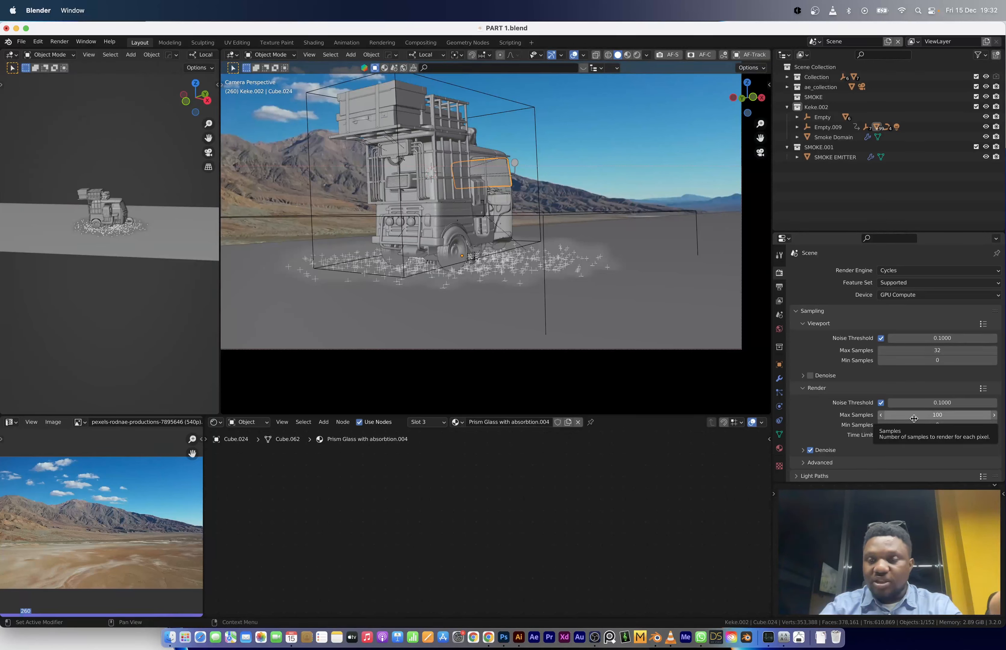
pyautogui.click(914, 419)
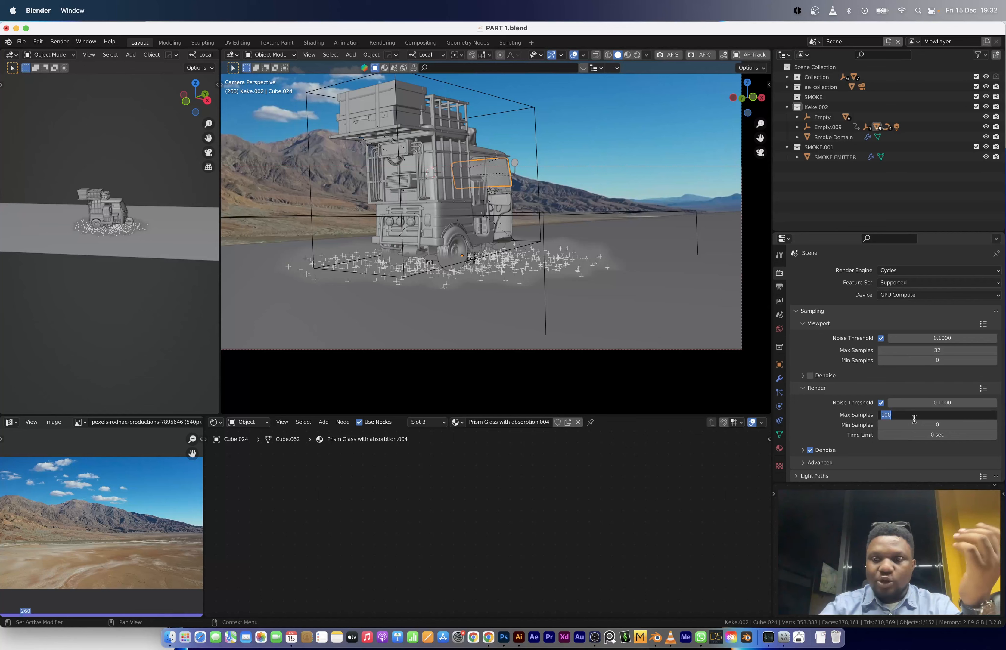
pyautogui.write('30')
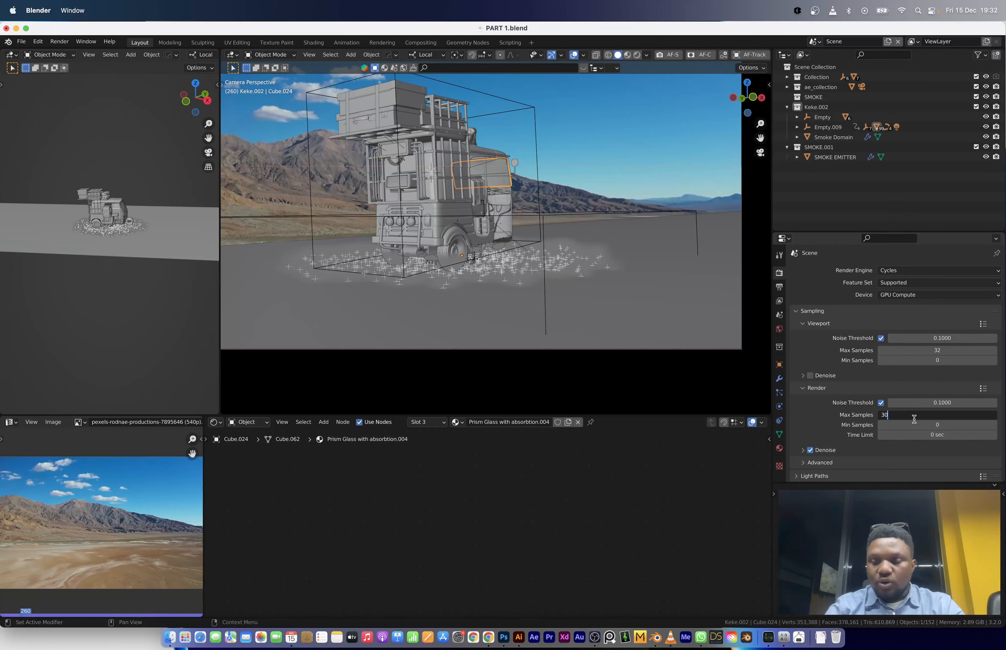
pyautogui.press('Return')
# Try a 50% output resolution scale, but enter 100% as the final value.
pyautogui.click(779, 287)
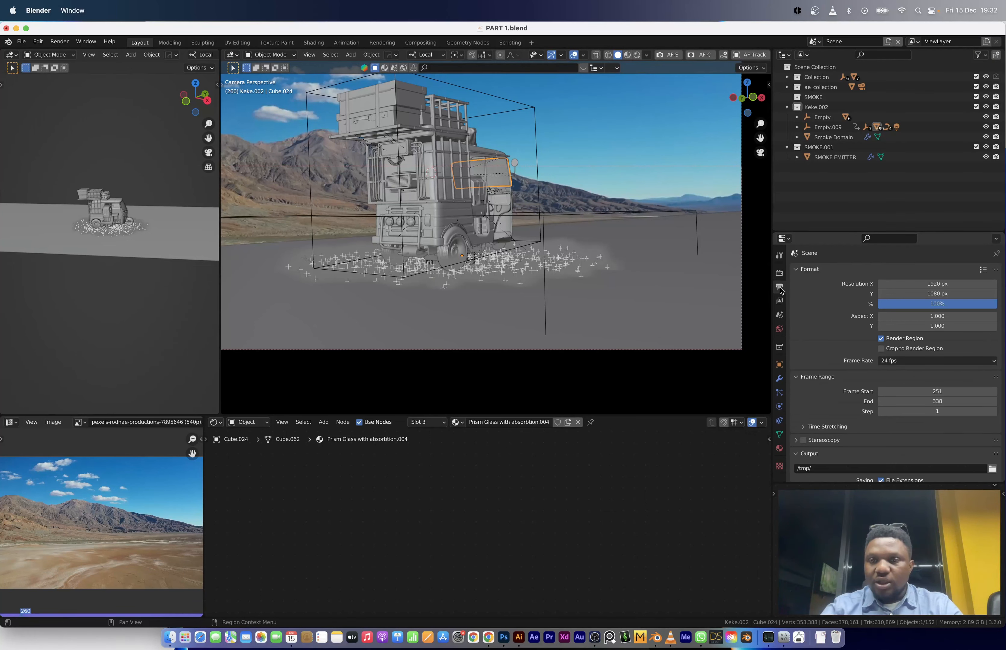
pyautogui.click(936, 305)
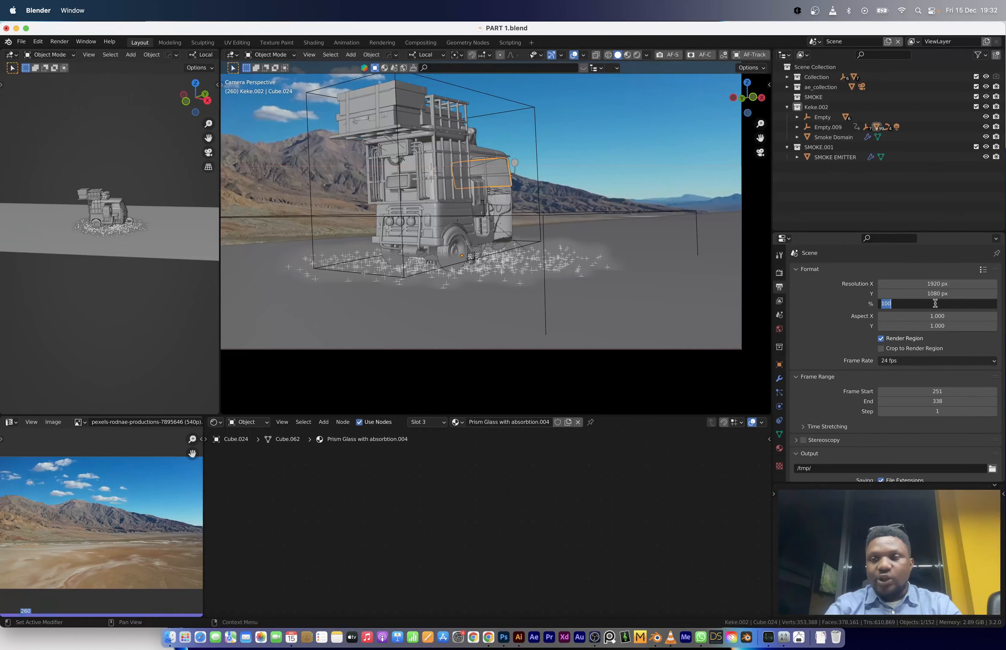
pyautogui.write('50')
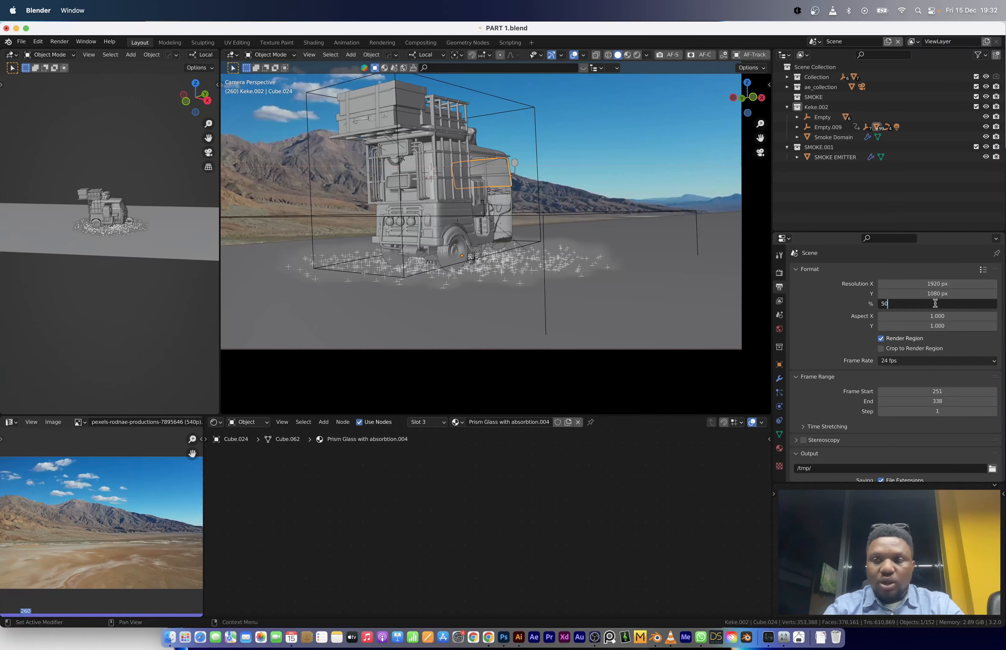
pyautogui.press('BackSpace')
pyautogui.press('BackSpace')
pyautogui.write('100')
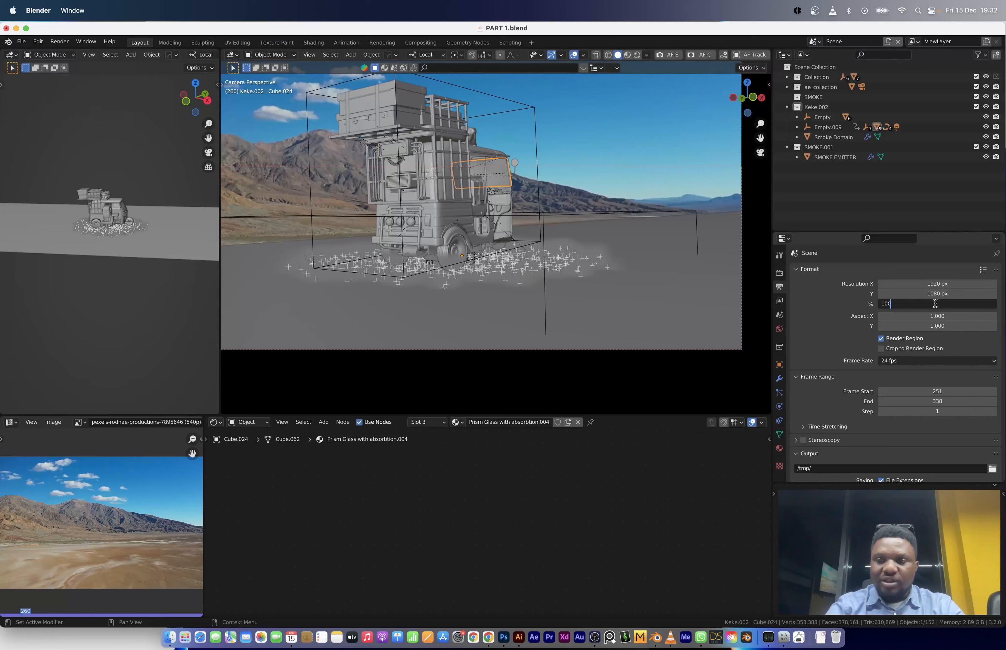
pyautogui.press('Return')
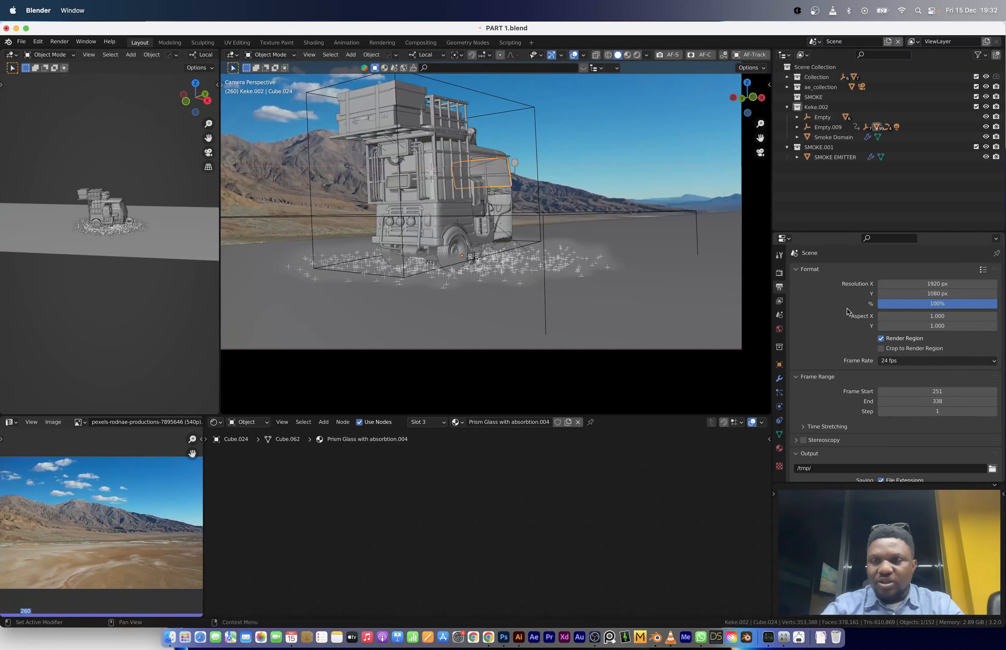
# Open the view layer settings and add a second view layer to the scene.
pyautogui.click(779, 300)
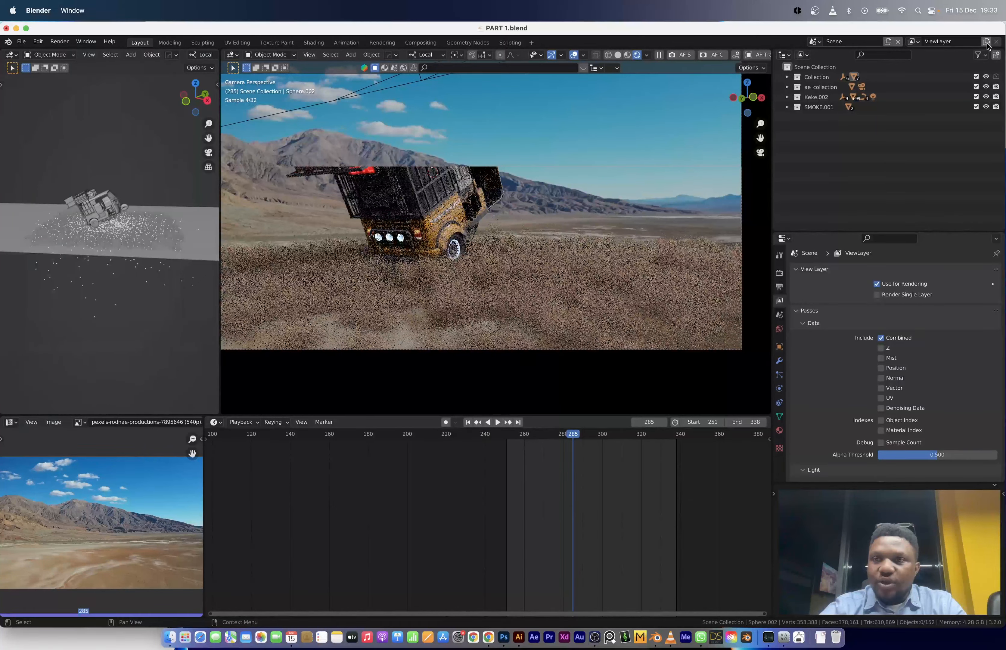
pyautogui.click(986, 41)
pyautogui.click(987, 58)
# Show the Selectable, Disable in Viewports and Holdout toggles in the outliner, and make the Keke.002 collection a holdout in ViewLayer_001.
pyautogui.click(985, 55)
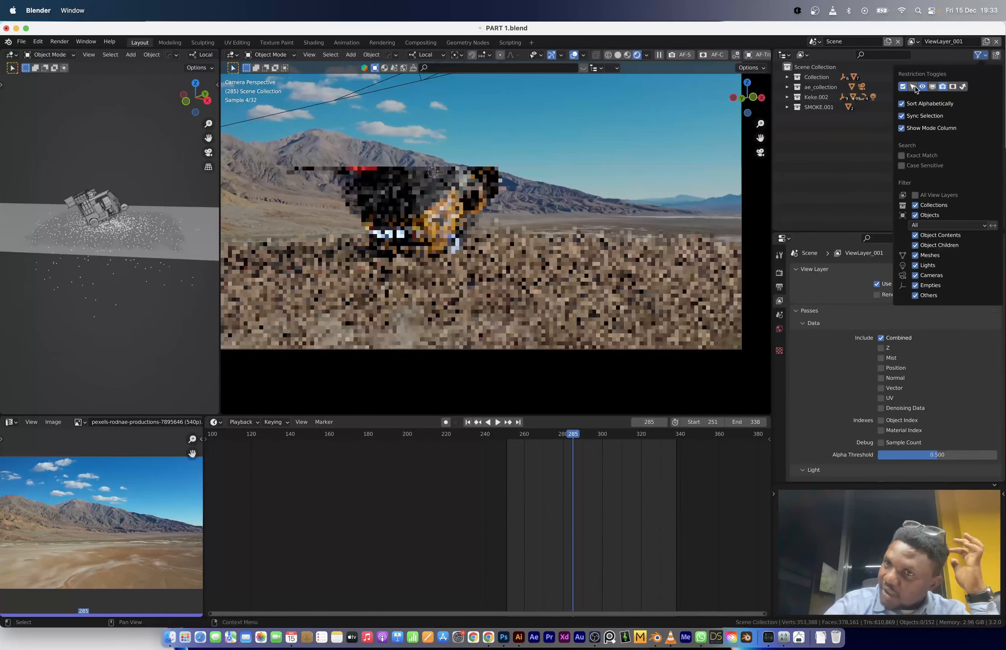
pyautogui.click(932, 86)
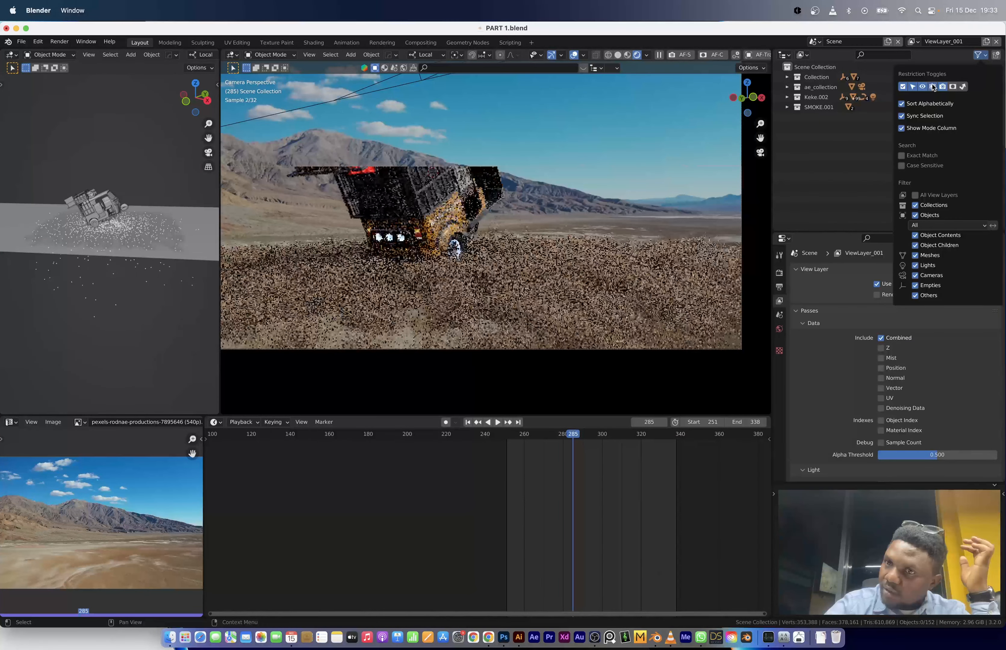
pyautogui.click(954, 88)
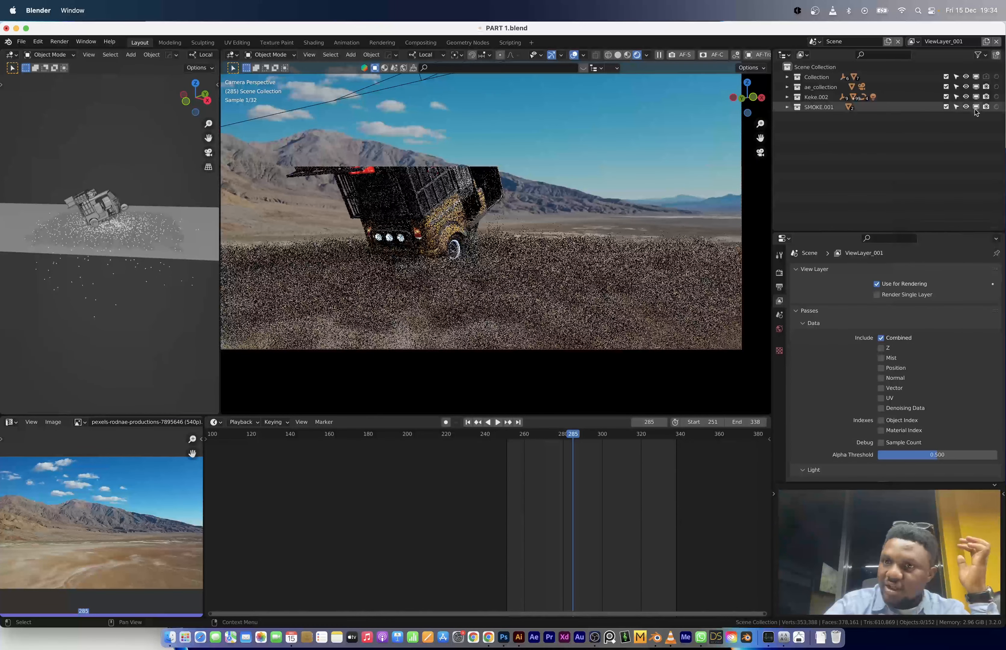
pyautogui.click(996, 99)
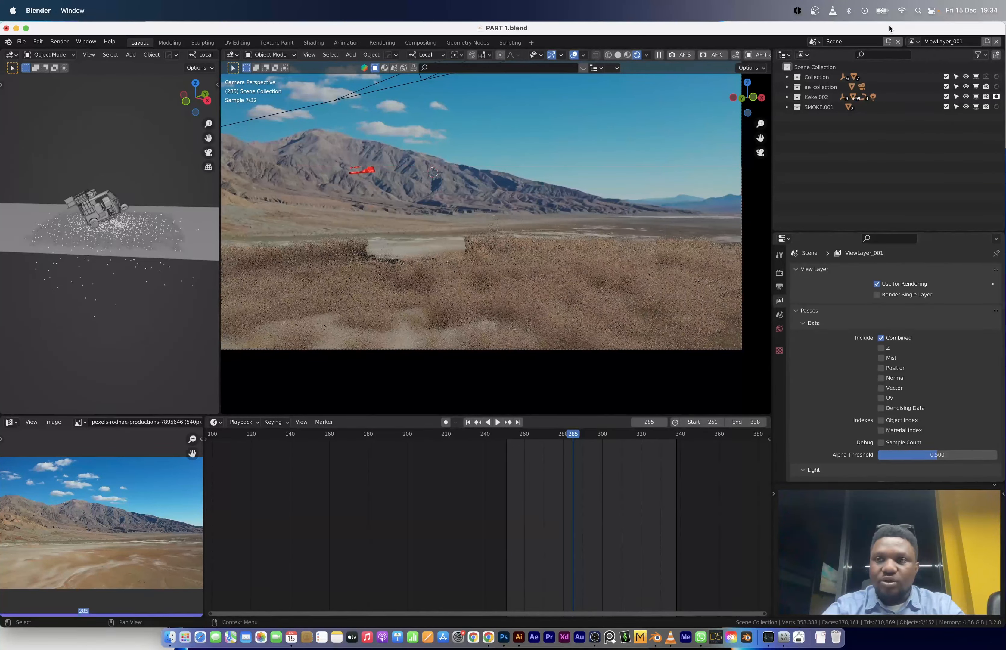
# Switch back to the original ViewLayer and exclude the SMOKE.001 collection from it.
pyautogui.click(915, 42)
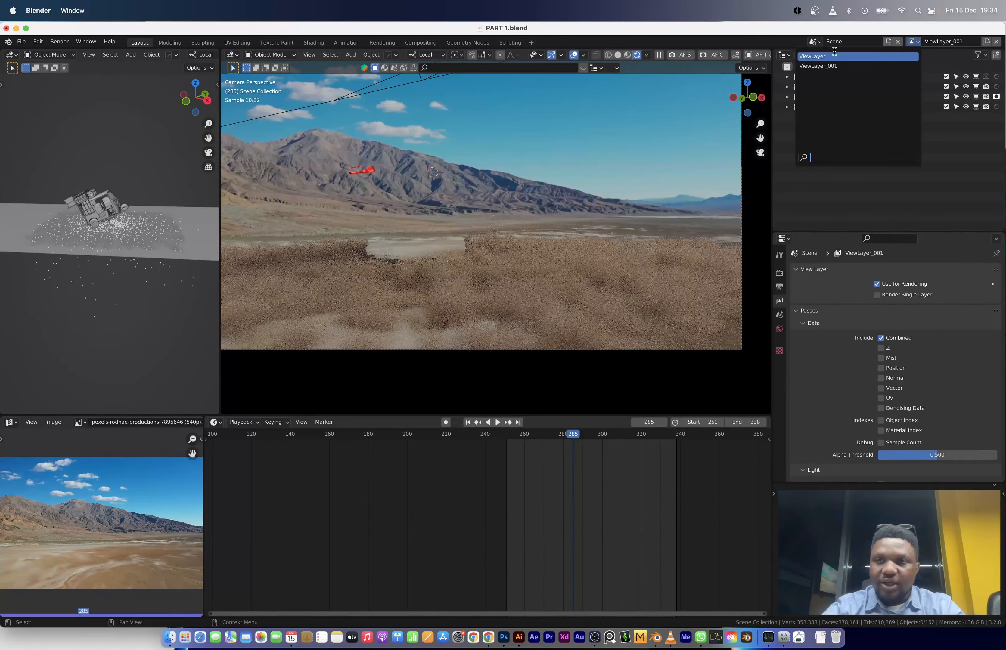
pyautogui.click(841, 58)
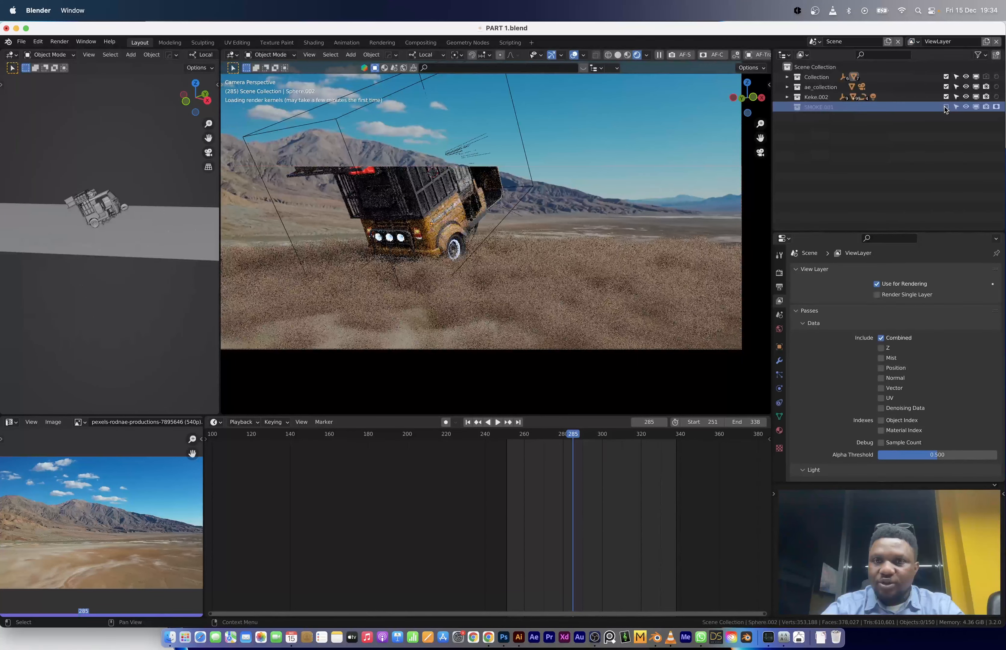